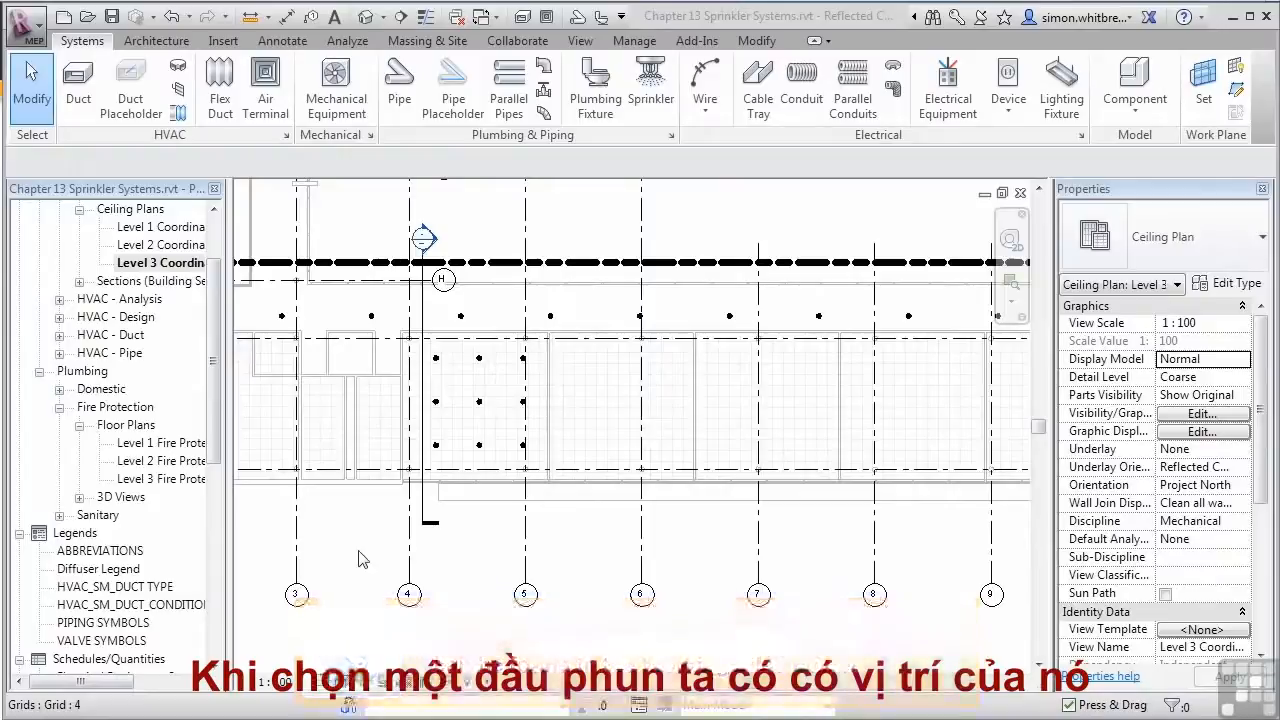
Start a Fire Protection Wet piping system from the ceiling-hosted pendant sprinkler nearest grid 4 in the three-by-three group's bottom row.
click(436, 447)
scroll(434, 451, up, 1)
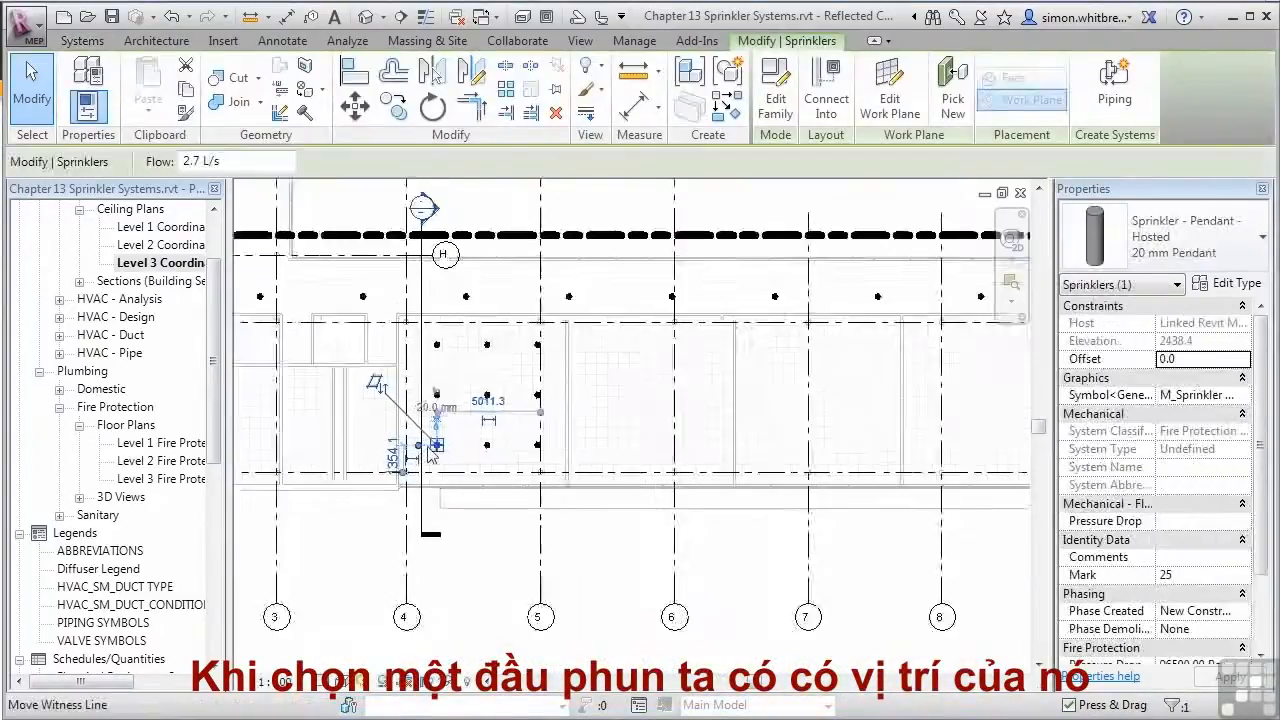
scroll(434, 450, up, 5)
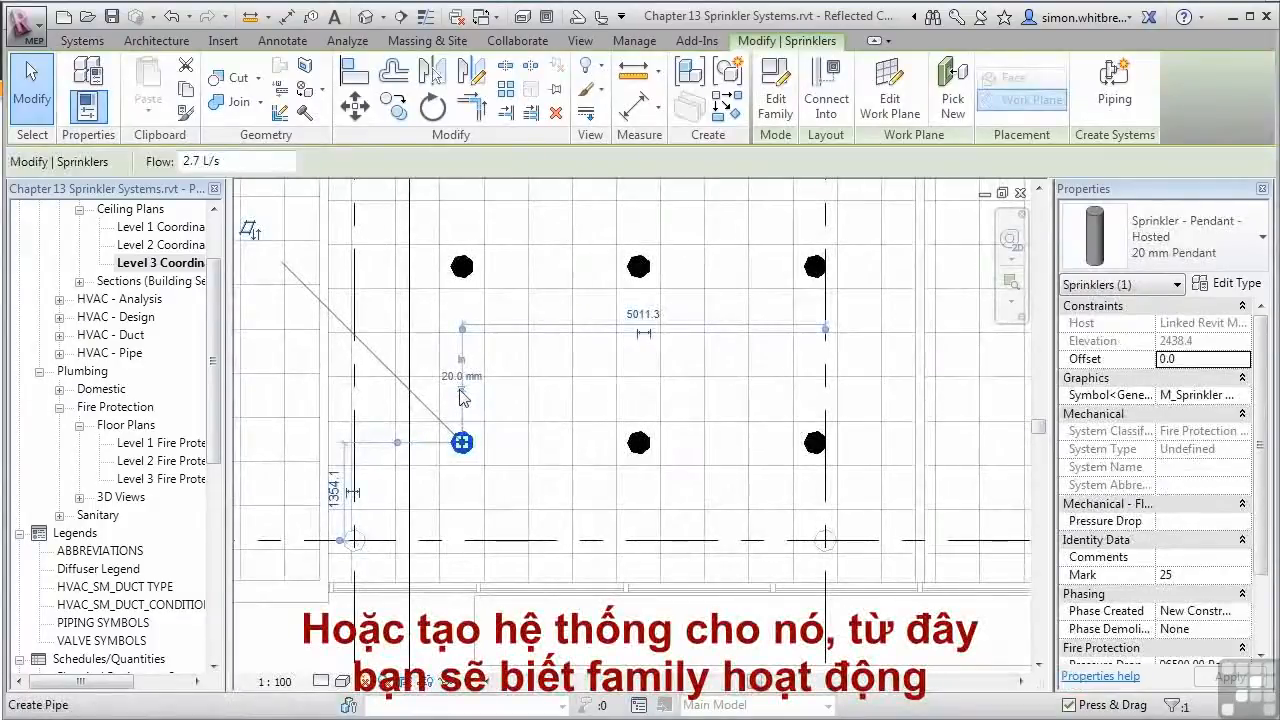
click(1116, 80)
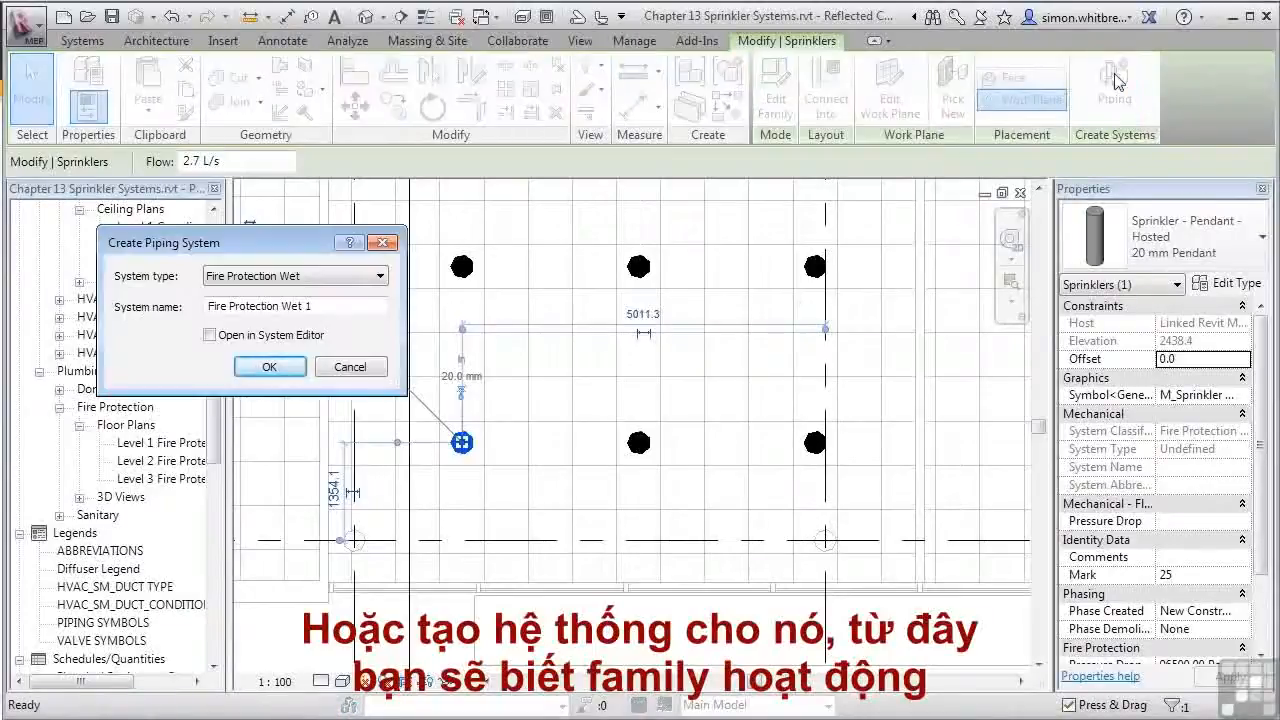
drag(145, 254, 108, 225)
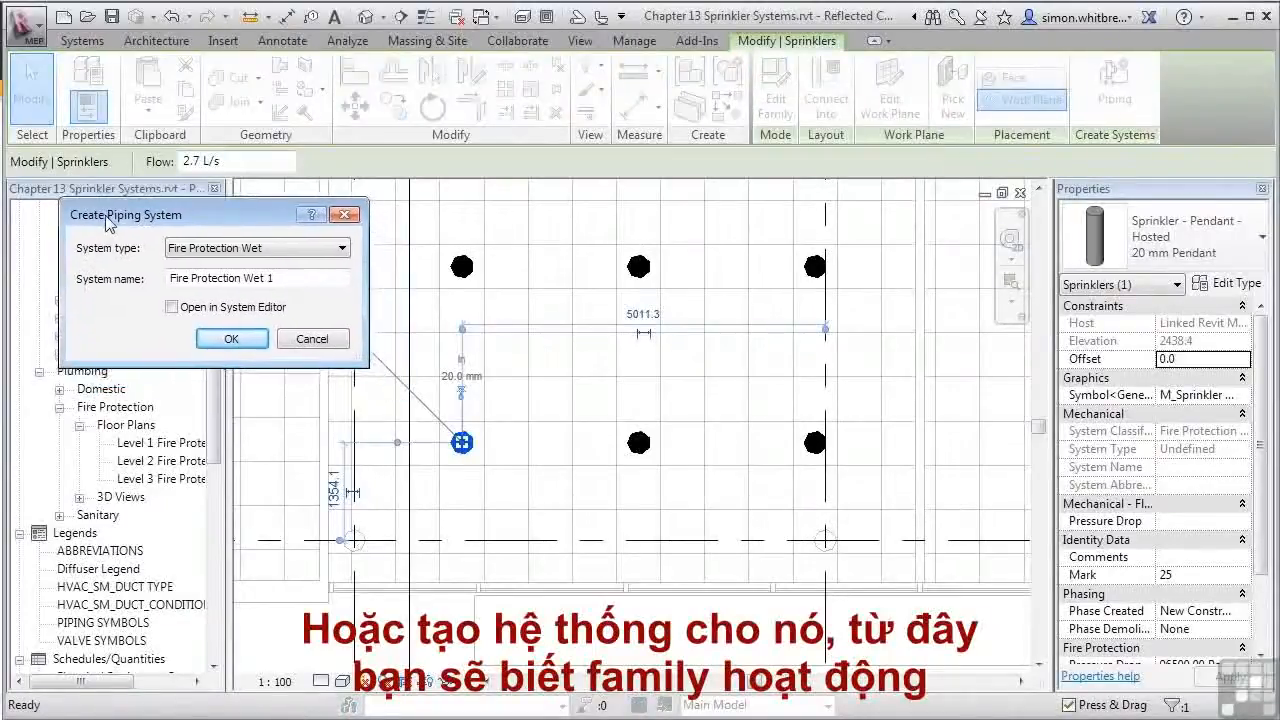
click(249, 251)
click(246, 249)
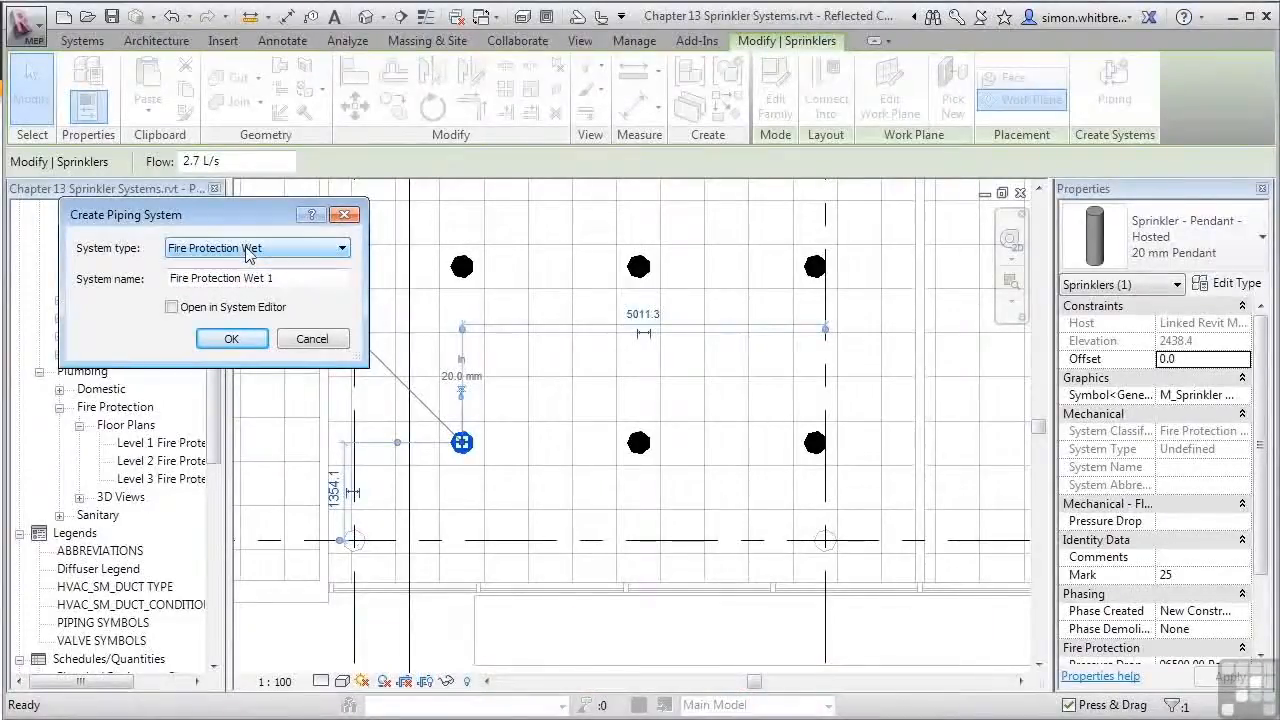
Name the new piping system Level 3 South Sprinklers and create it.
drag(297, 278, 158, 300)
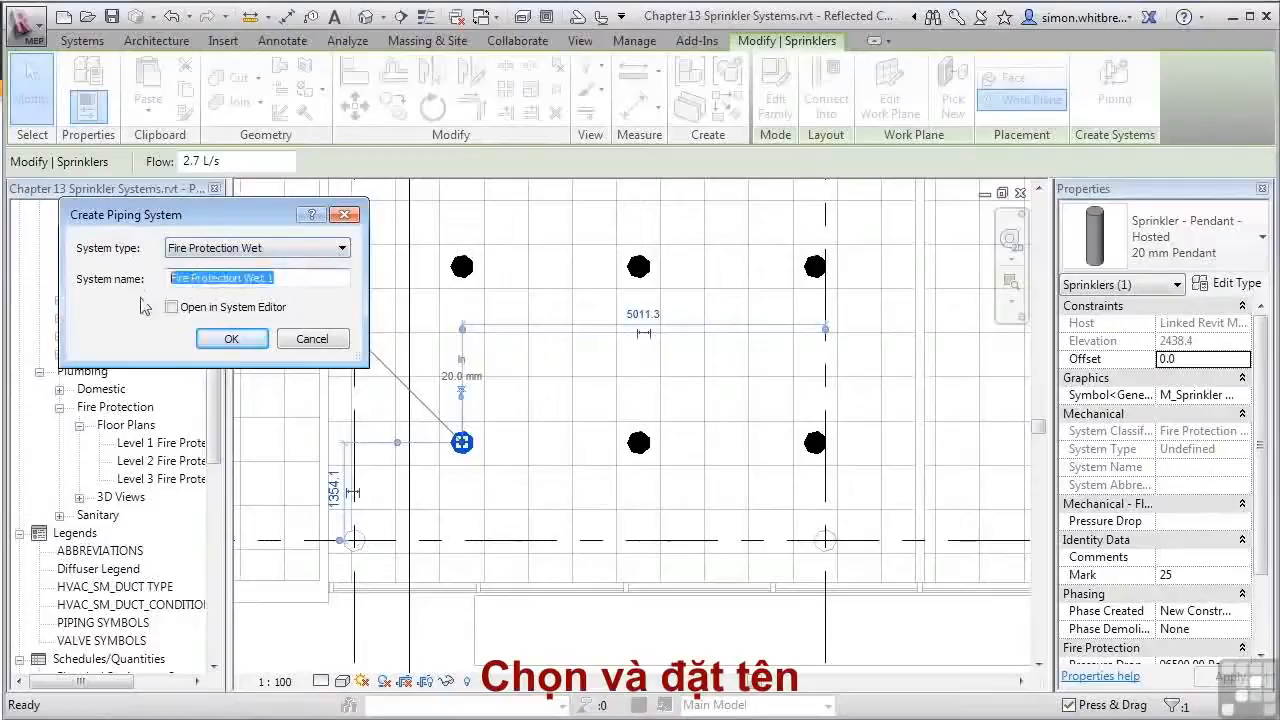
text(Level)
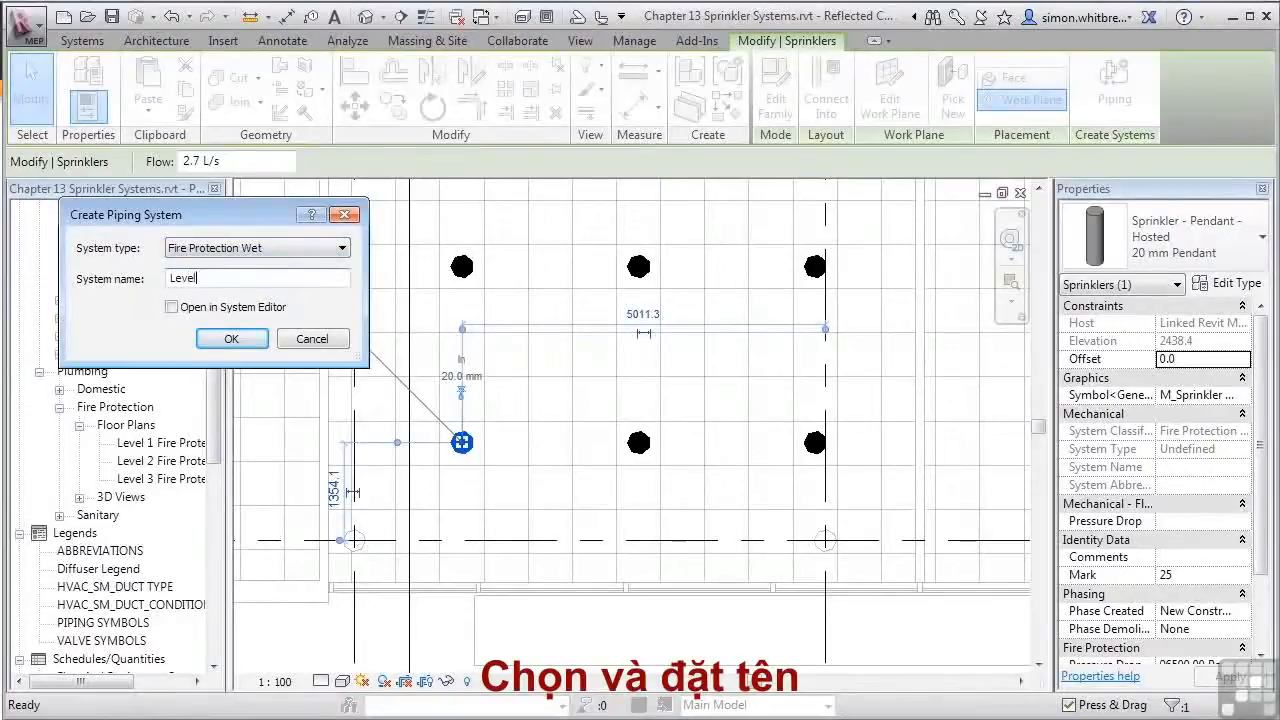
text( 3 Sprinklers)
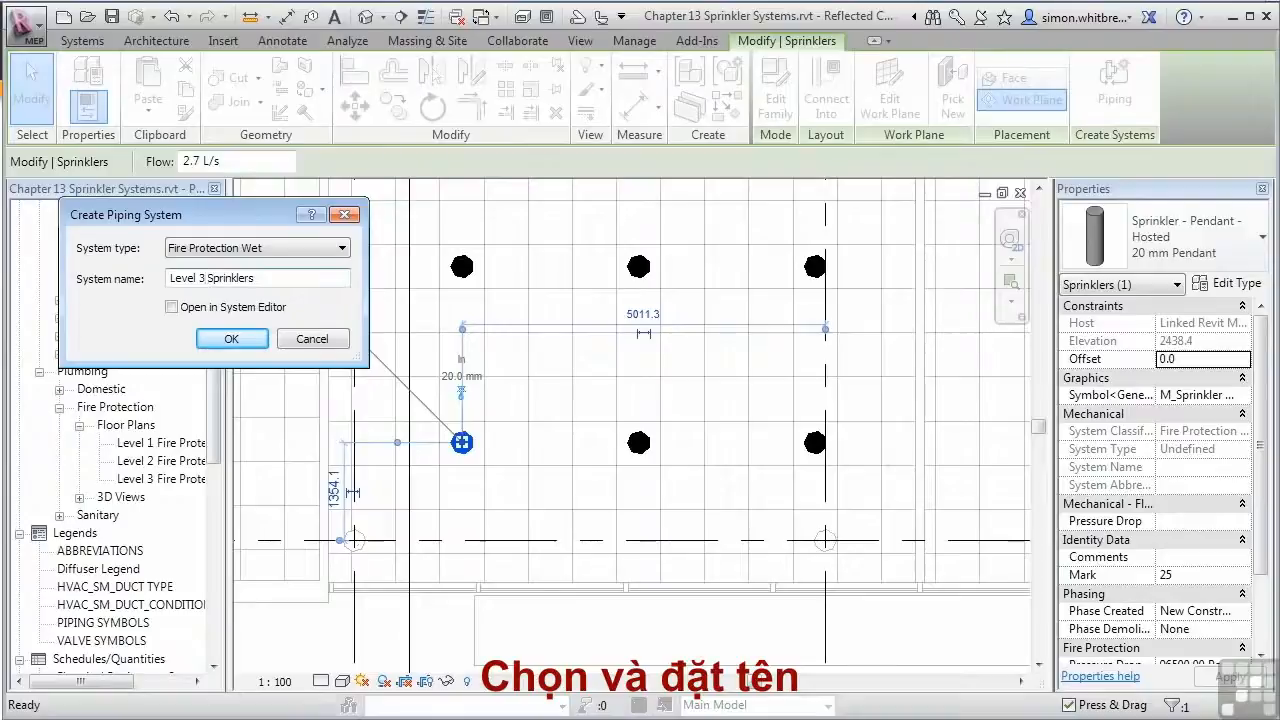
click(208, 278)
text(South)
click(226, 339)
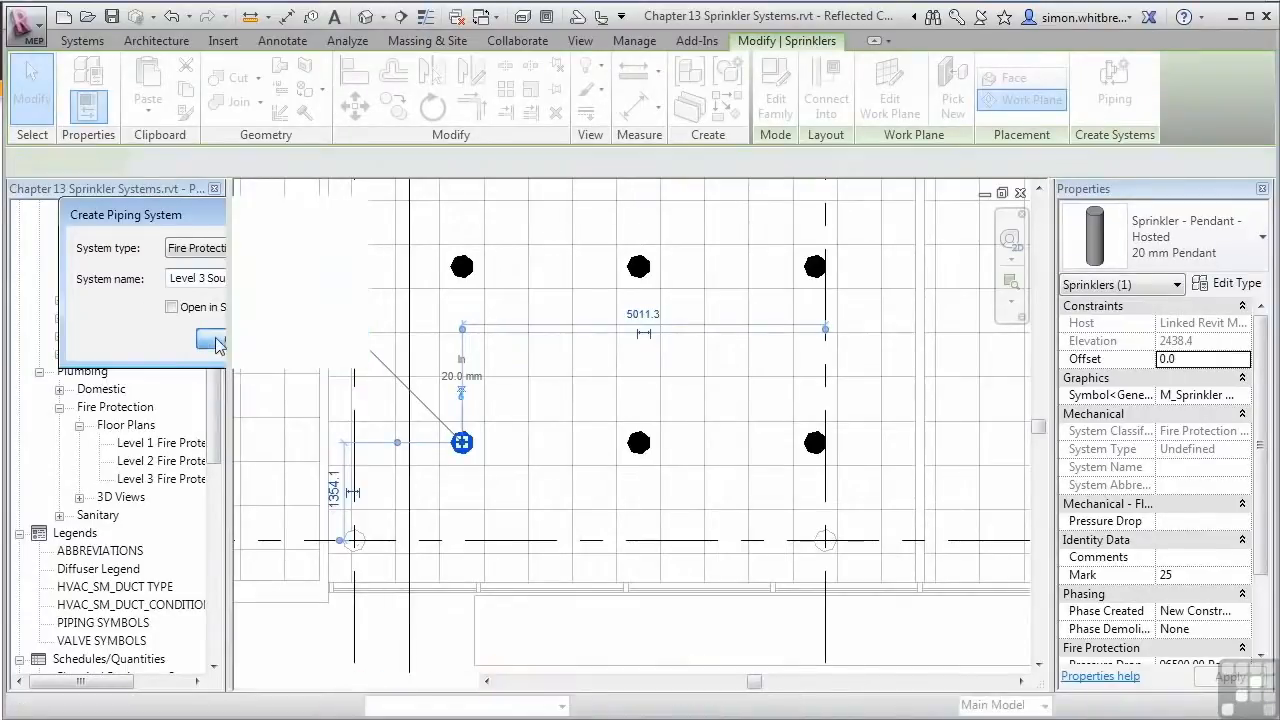
Add the other eight sprinklers of the three-by-three room group to the Level 3 South Sprinklers system and finish editing it.
scroll(583, 539, down, 2)
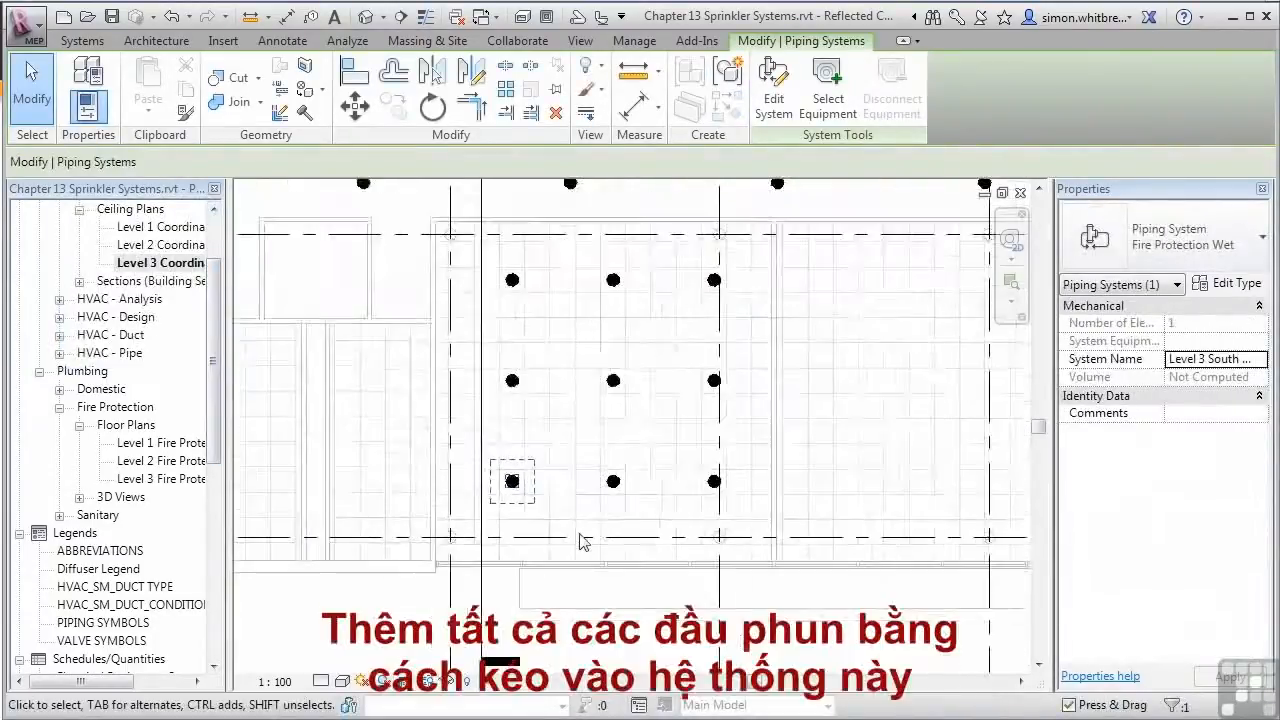
click(773, 90)
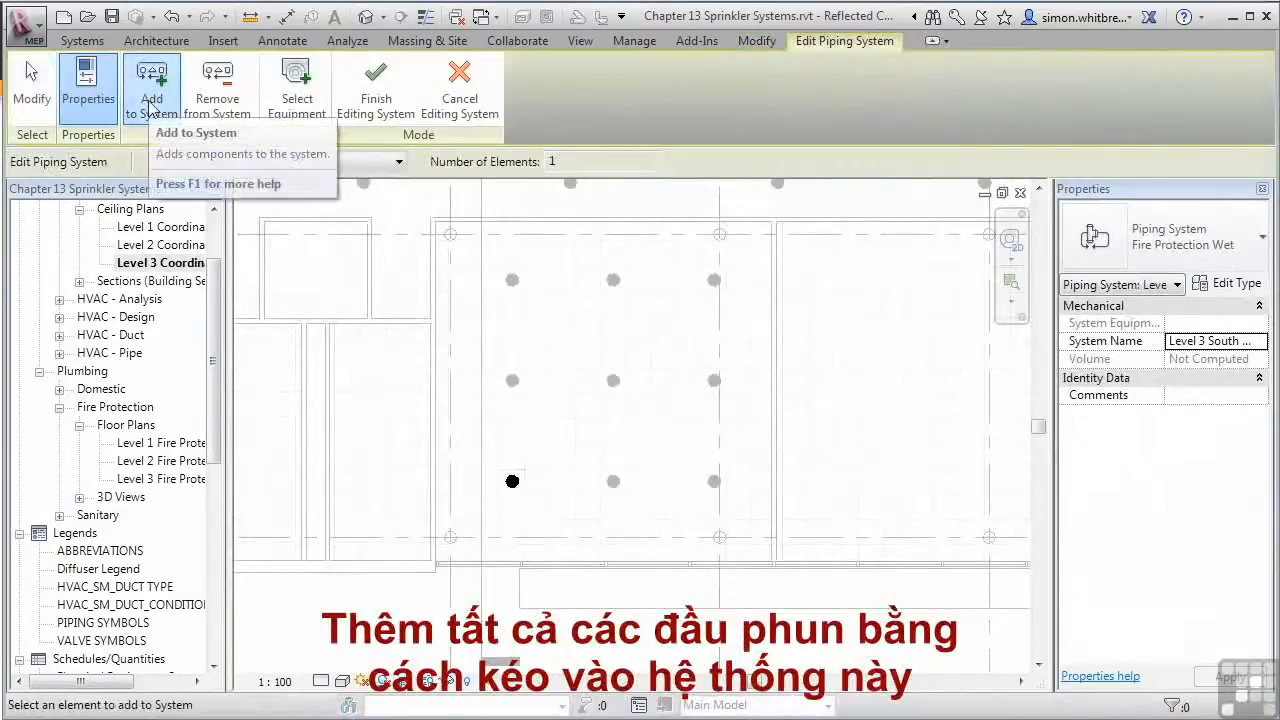
drag(415, 607, 806, 256)
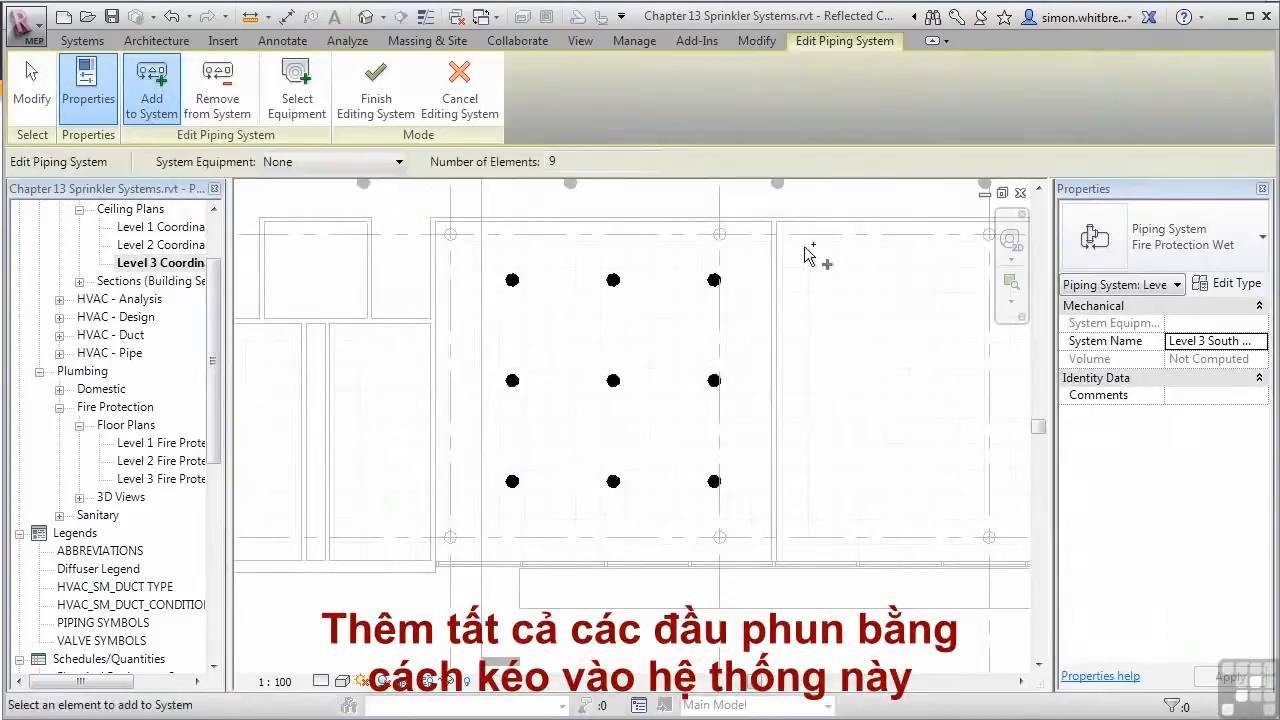
click(372, 88)
Create a Fire Protection Wet system named Level 3 South Corridor Sprinklers from the row of ten corridor sprinklers.
scroll(605, 645, down, 3)
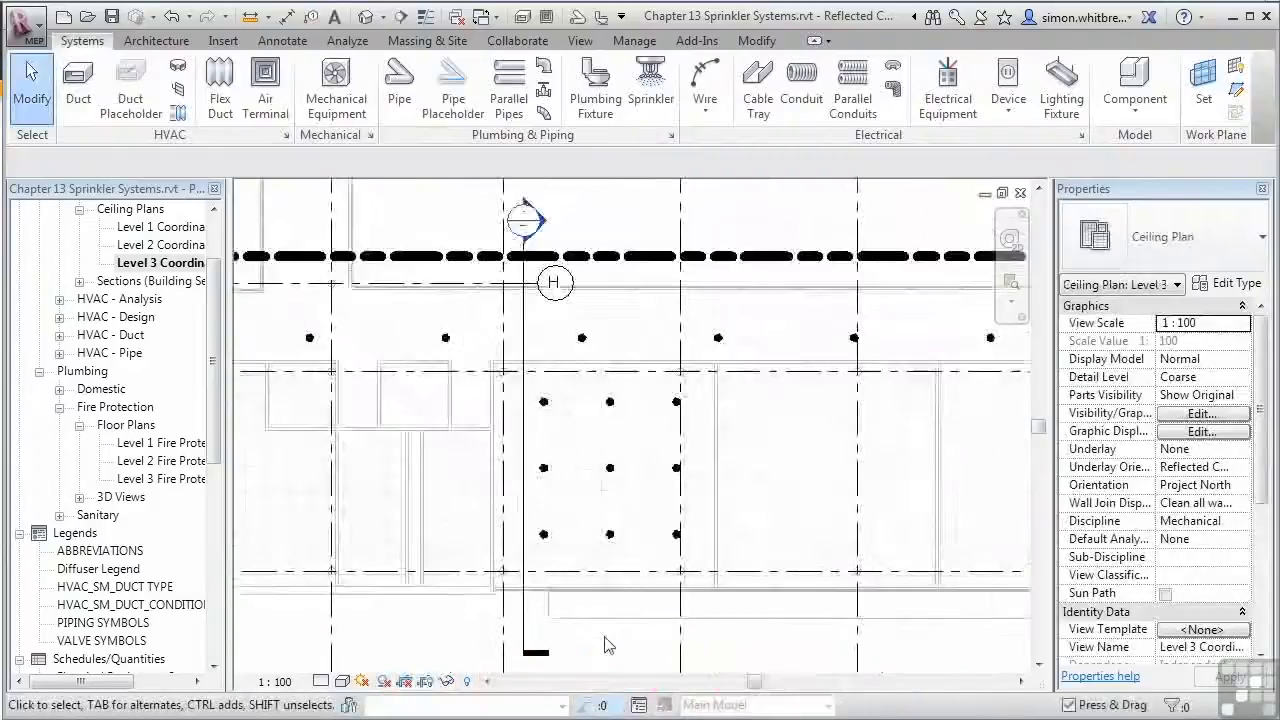
scroll(605, 645, down, 1)
scroll(364, 342, down, 2)
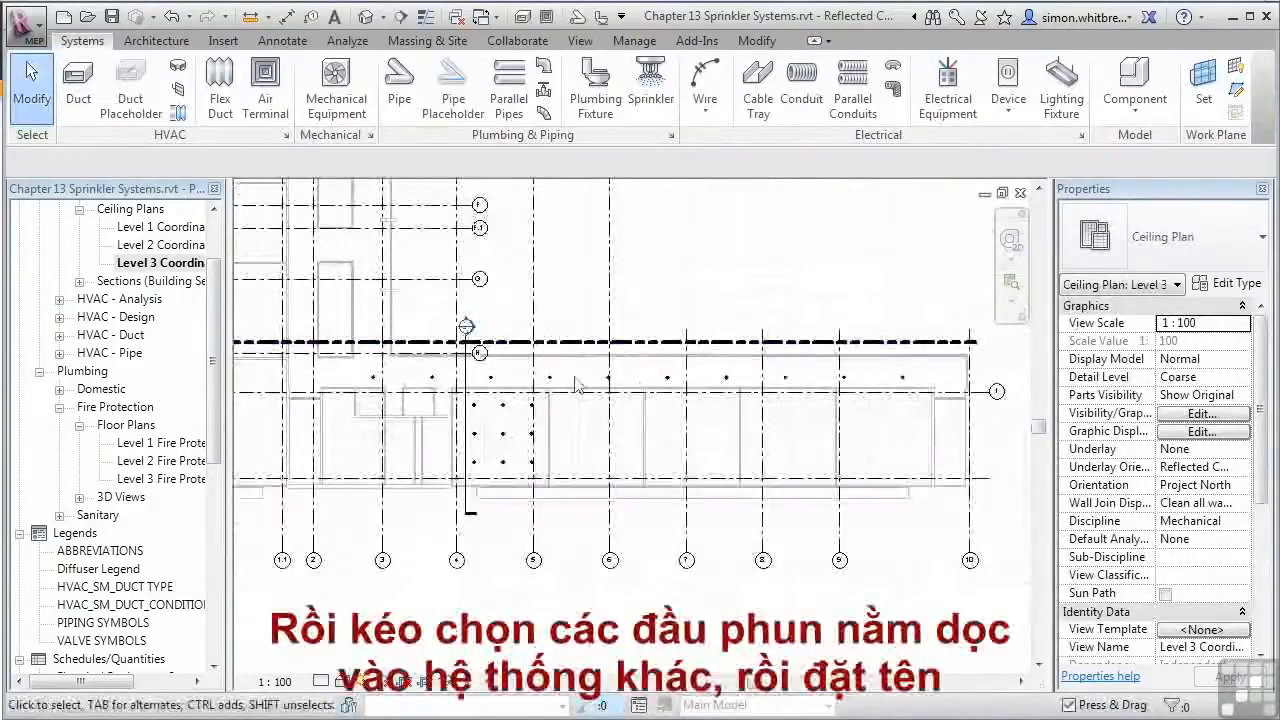
drag(330, 369, 978, 392)
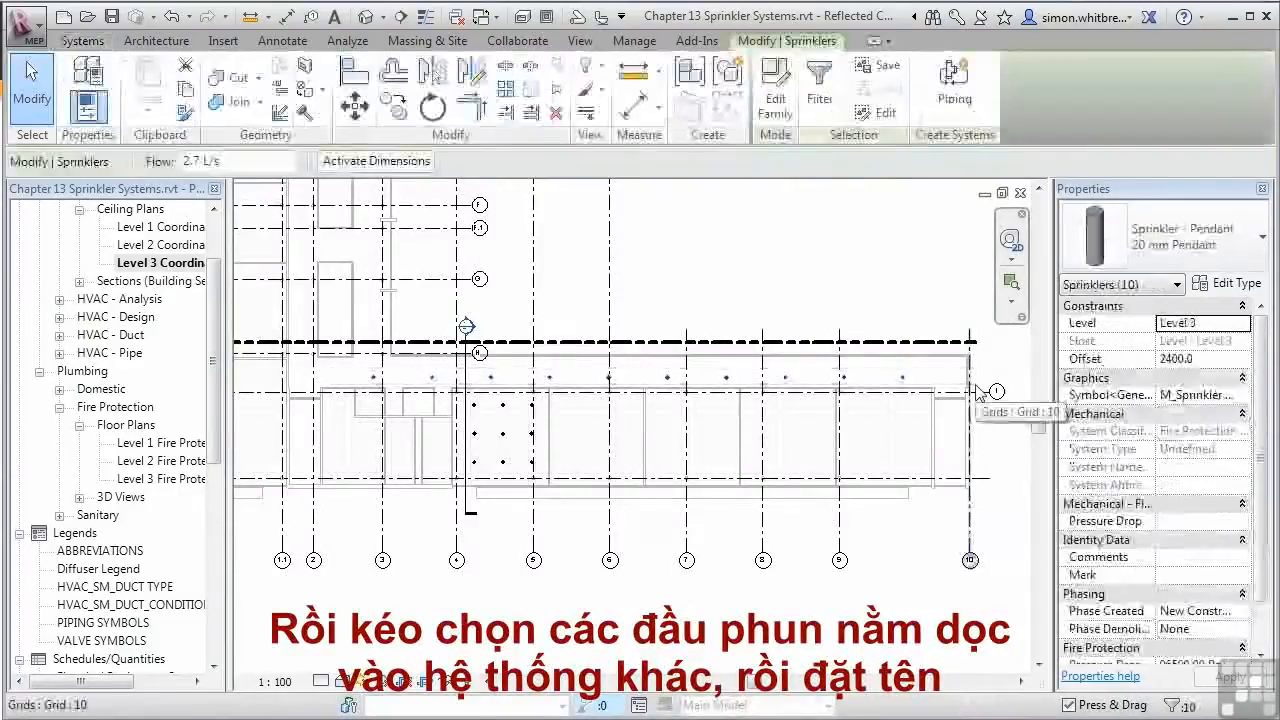
click(957, 92)
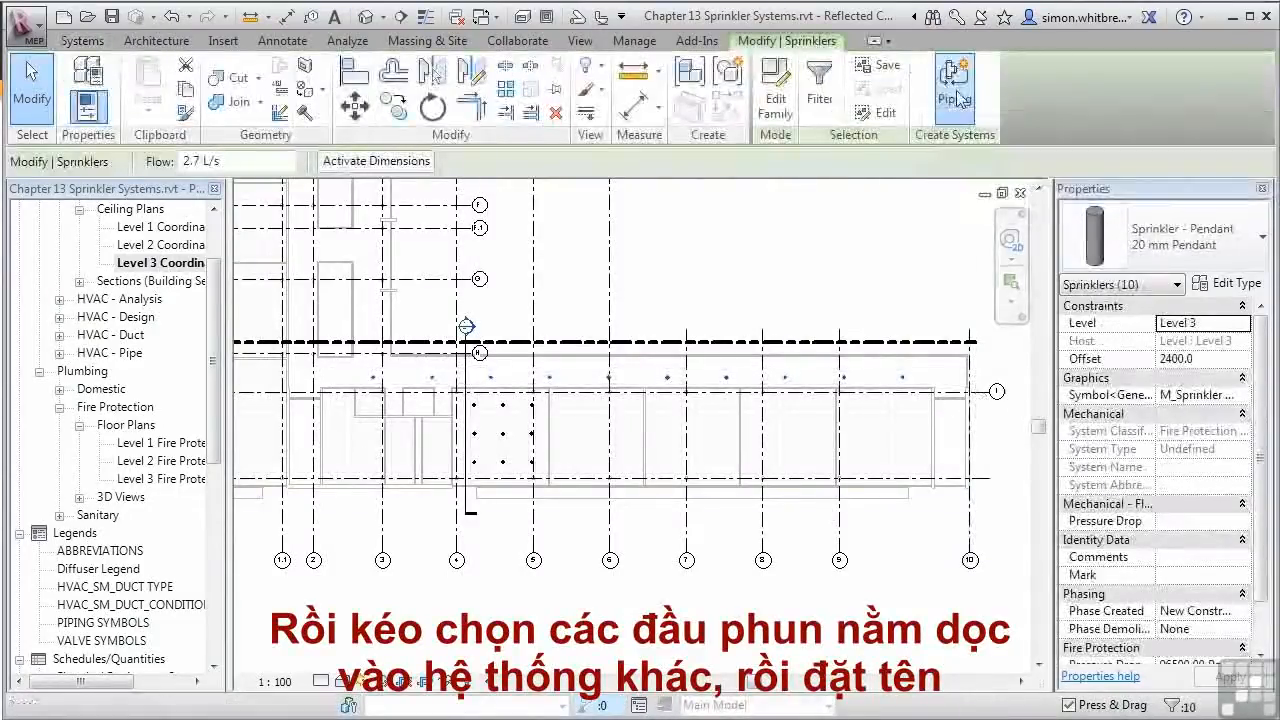
drag(329, 277, 137, 279)
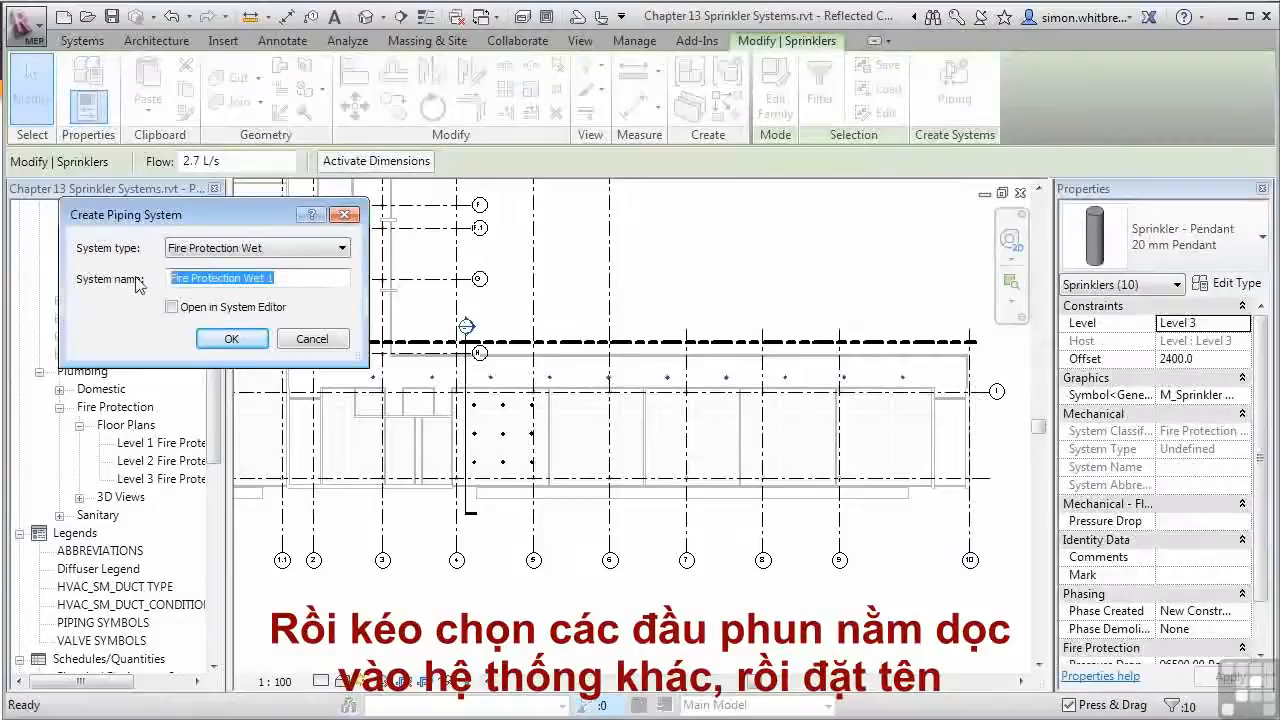
text(Level 3)
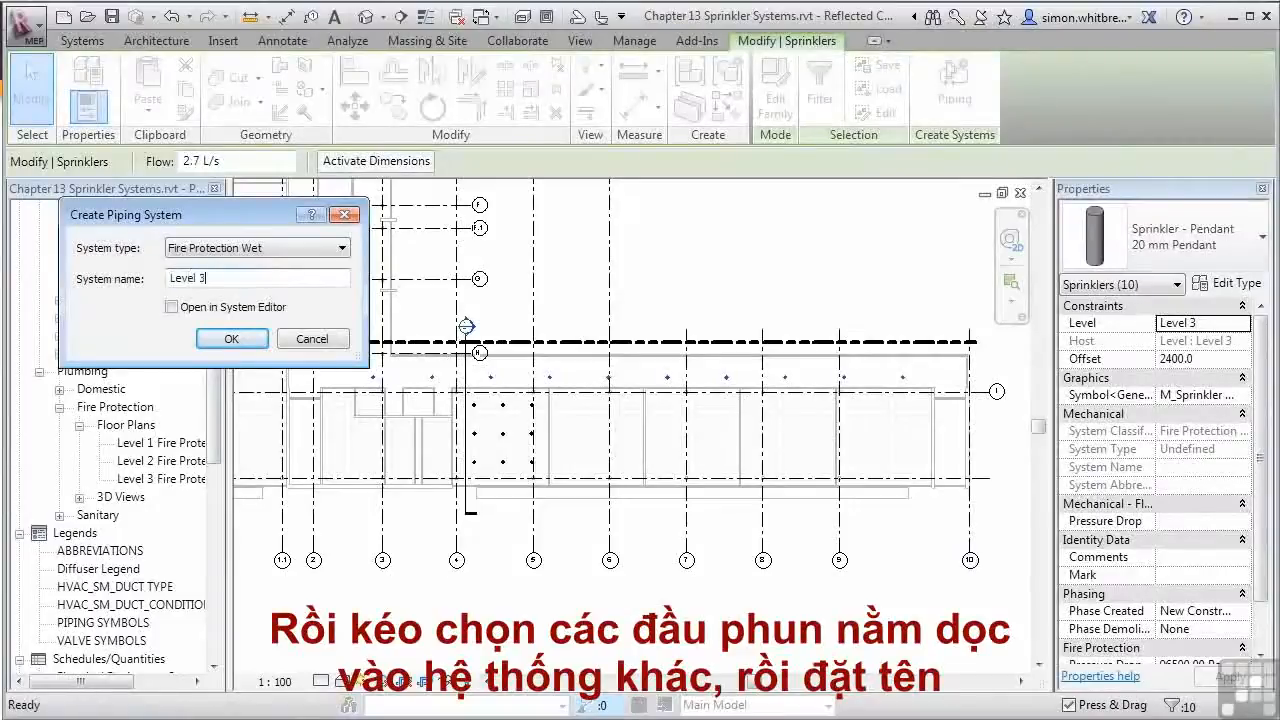
text( South Corridor Sprinklers)
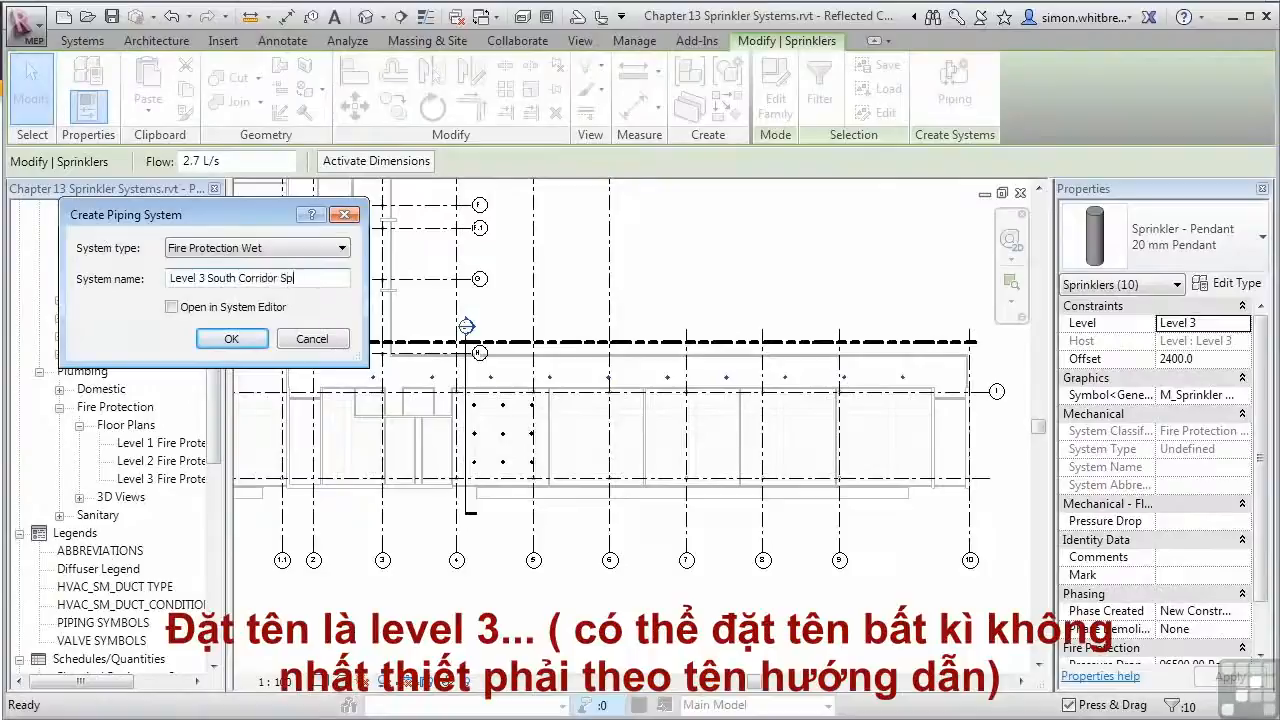
click(231, 341)
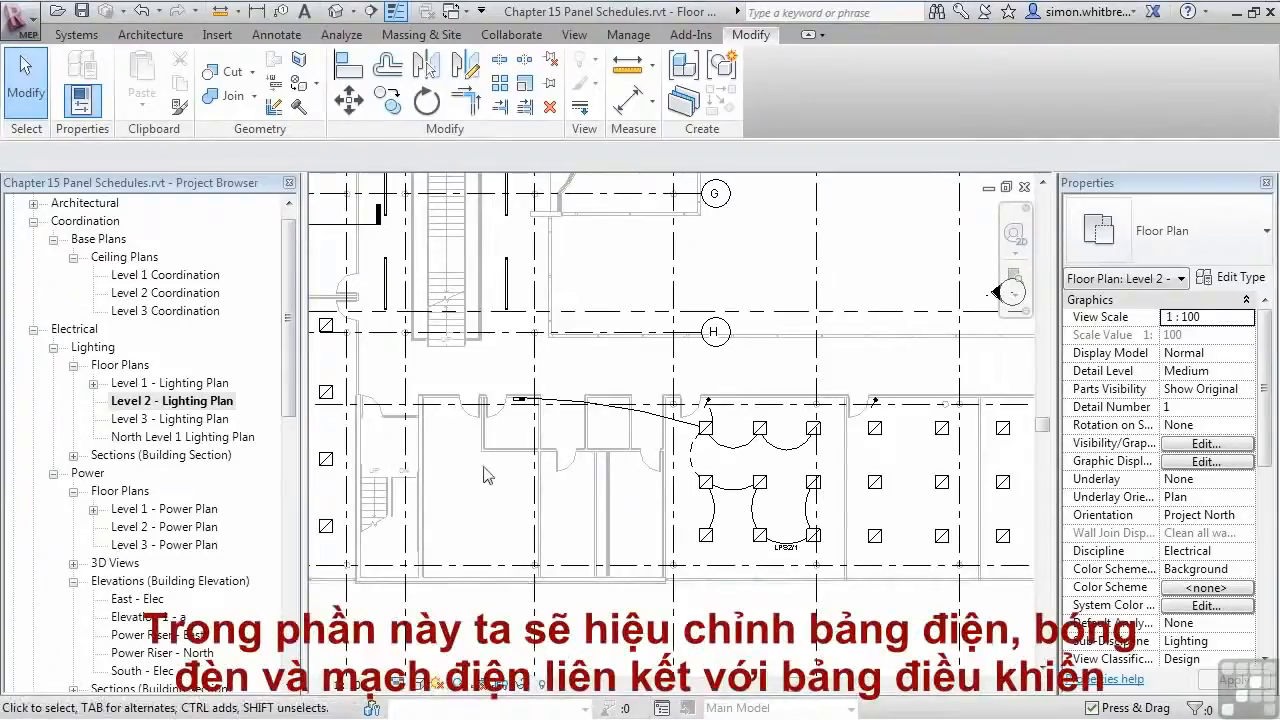
Create a panel schedule for distribution board LPS2 on the Level 2 lighting plan, using the UK BS7671 Standard template.
scroll(514, 402, up, 4)
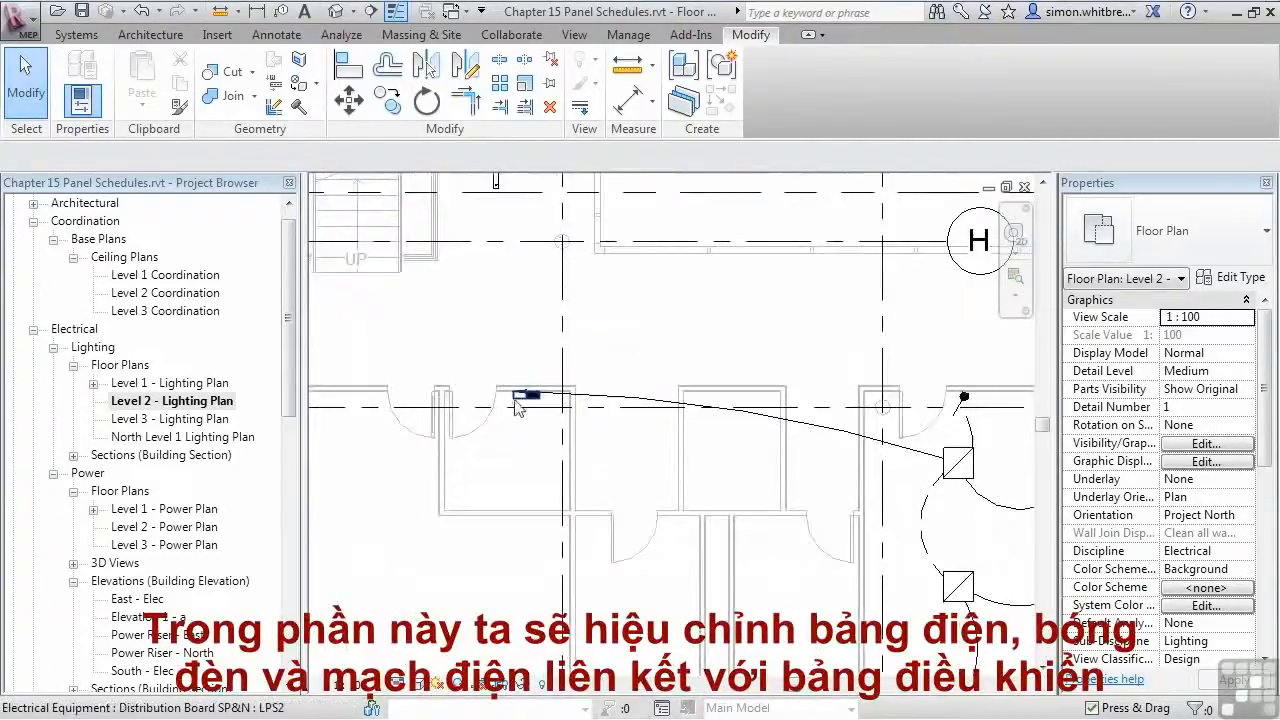
click(520, 399)
scroll(450, 552, down, 3)
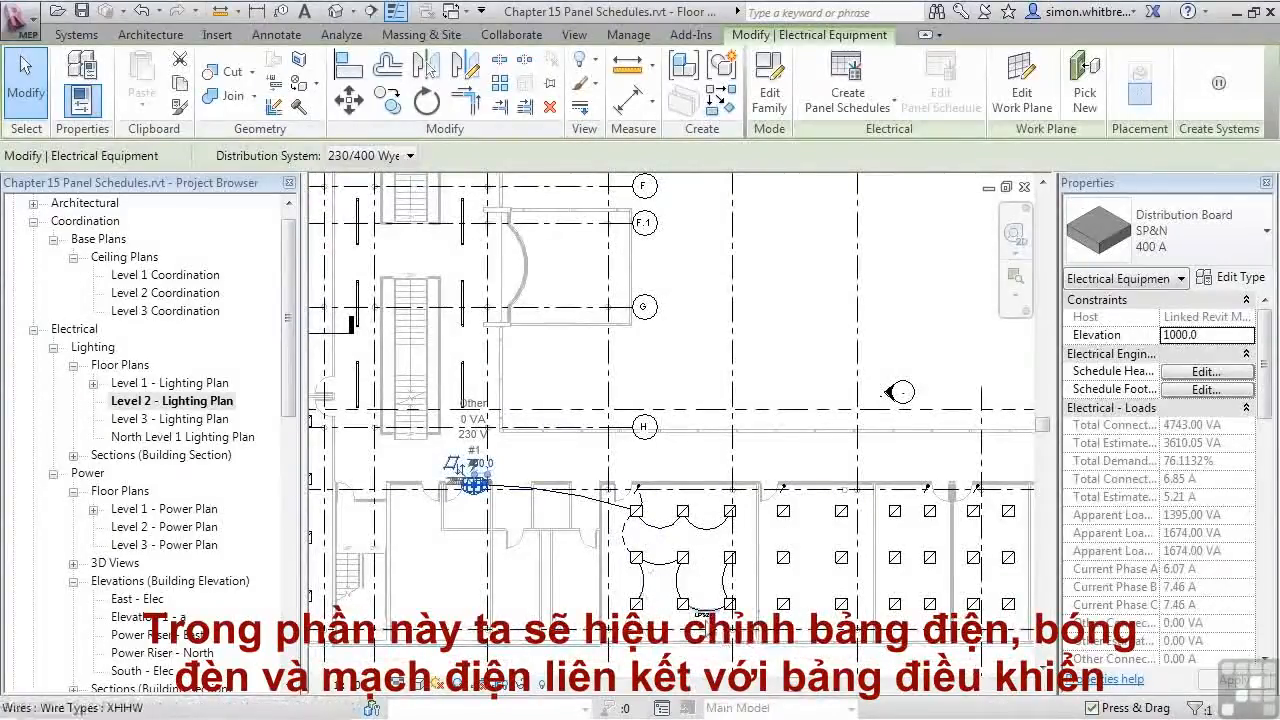
click(786, 371)
scroll(461, 512, up, 3)
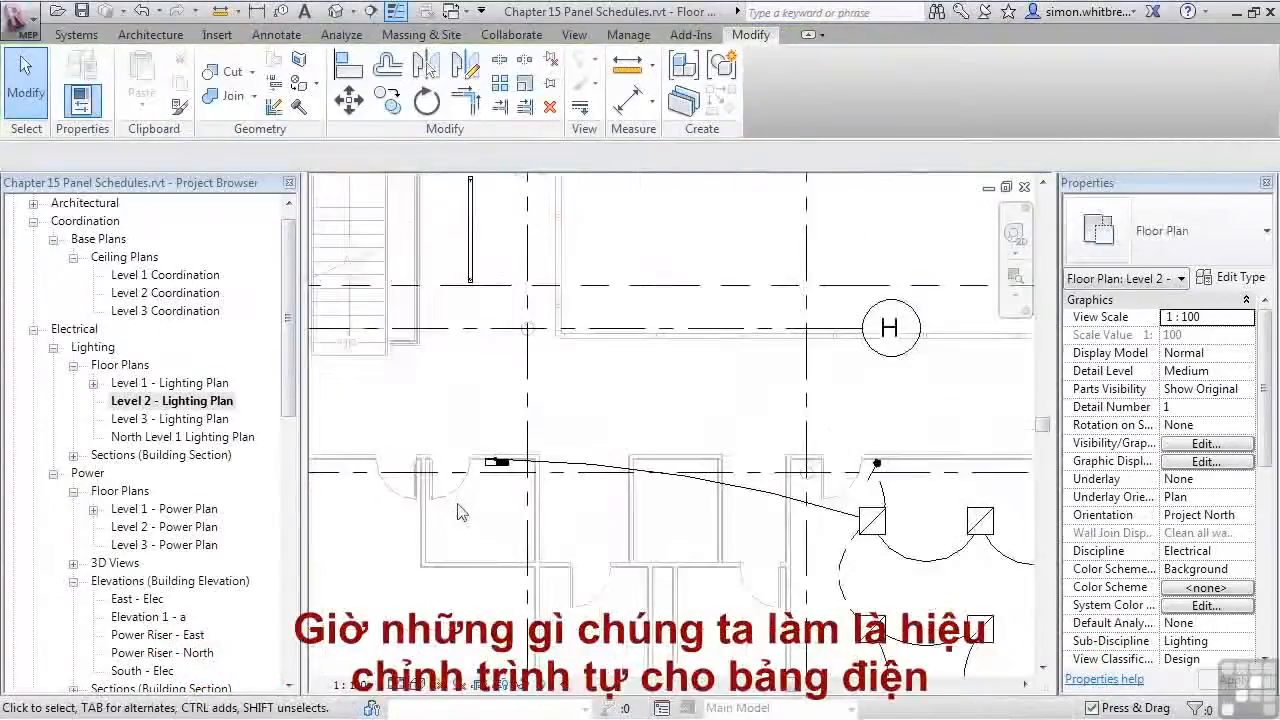
scroll(461, 512, up, 2)
click(508, 440)
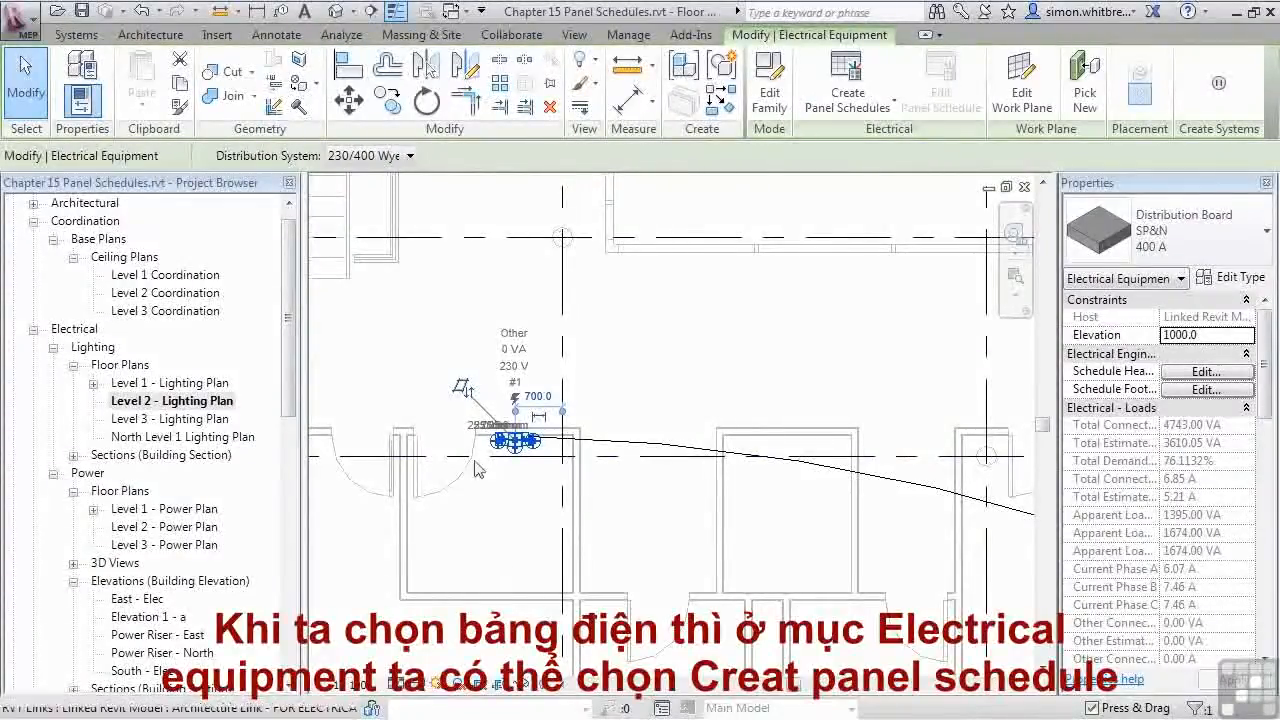
click(876, 110)
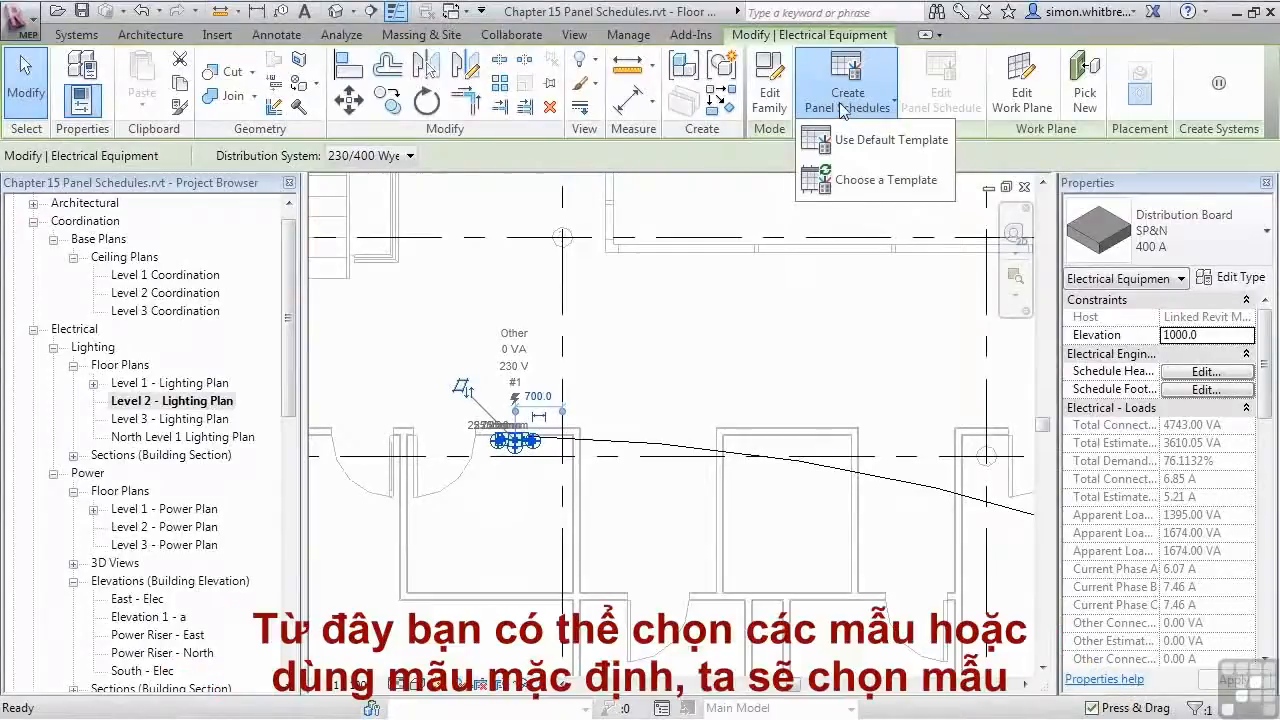
click(812, 181)
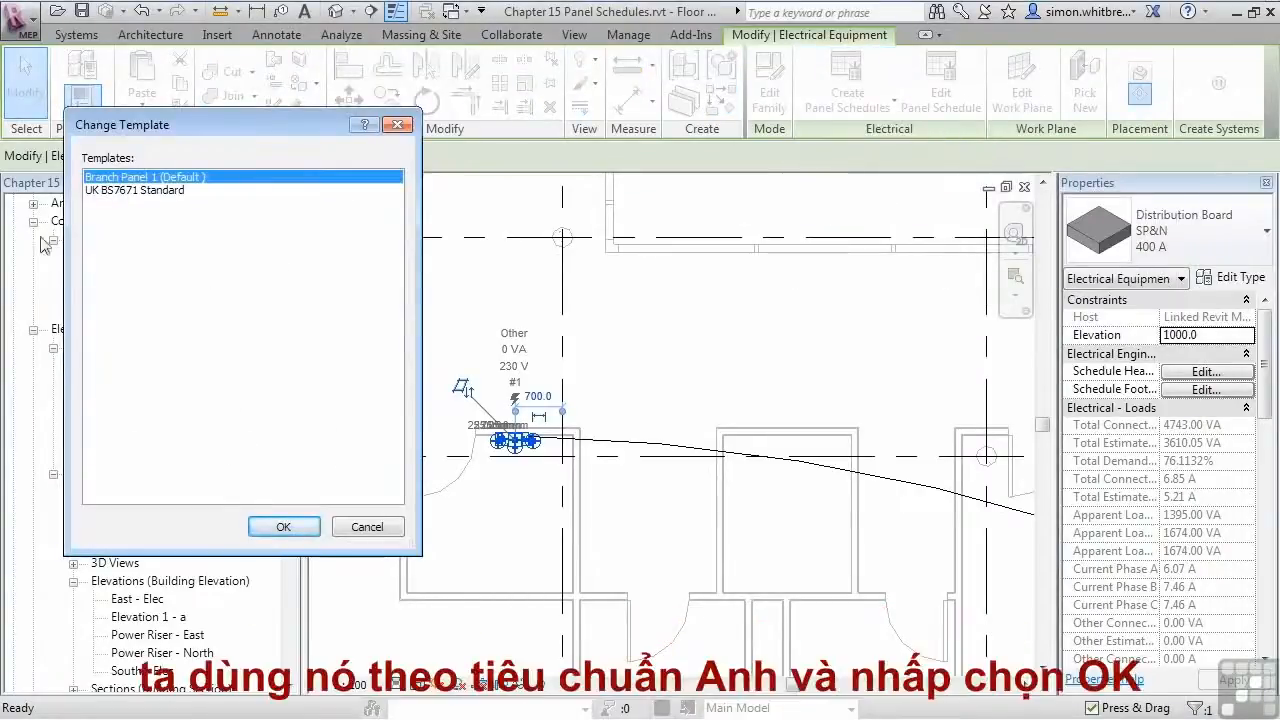
click(100, 190)
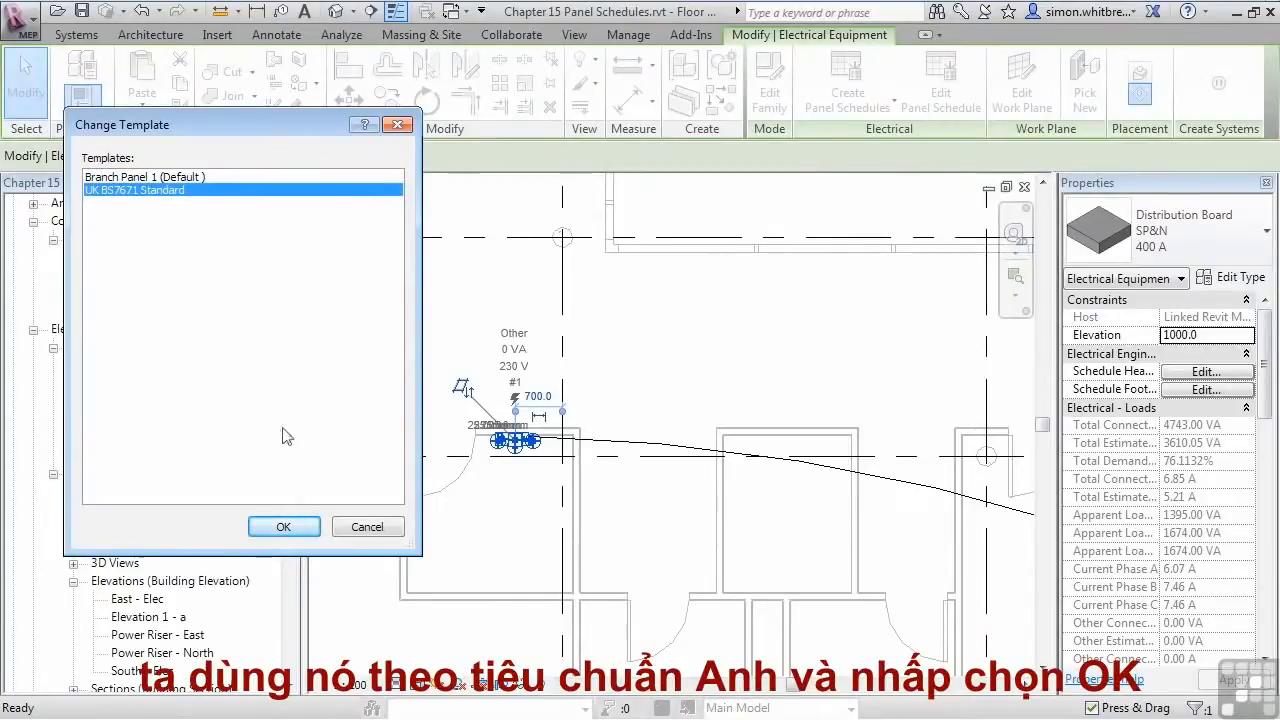
click(282, 522)
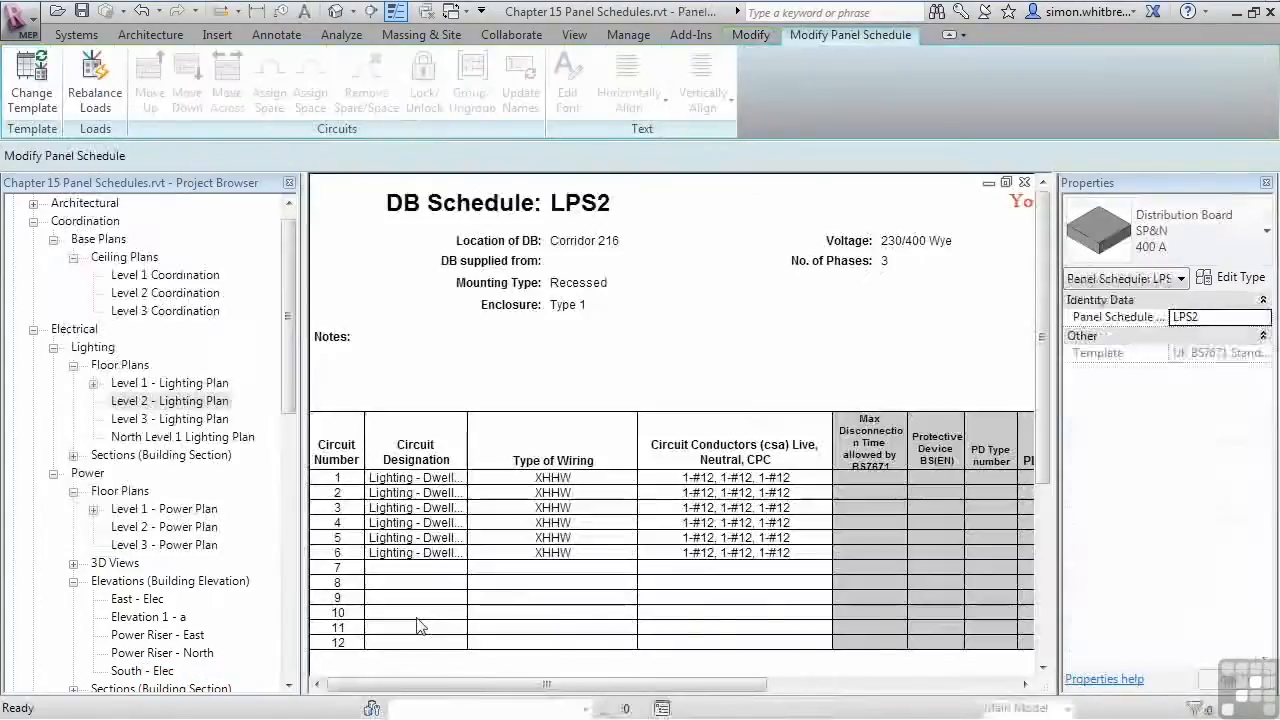
Examine the LPS2 panel schedule's circuit designations, wiring, ratings, phase currents and panel totals.
scroll(670, 420, down, 5)
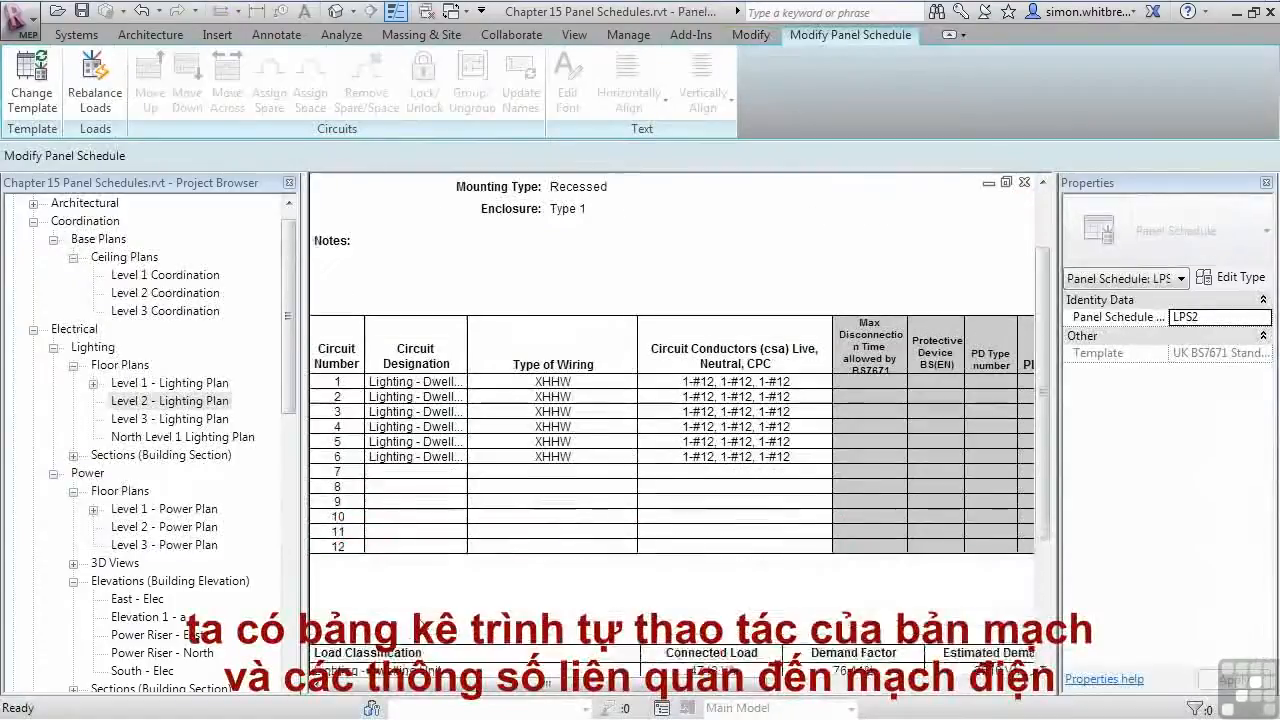
drag(480, 688, 812, 702)
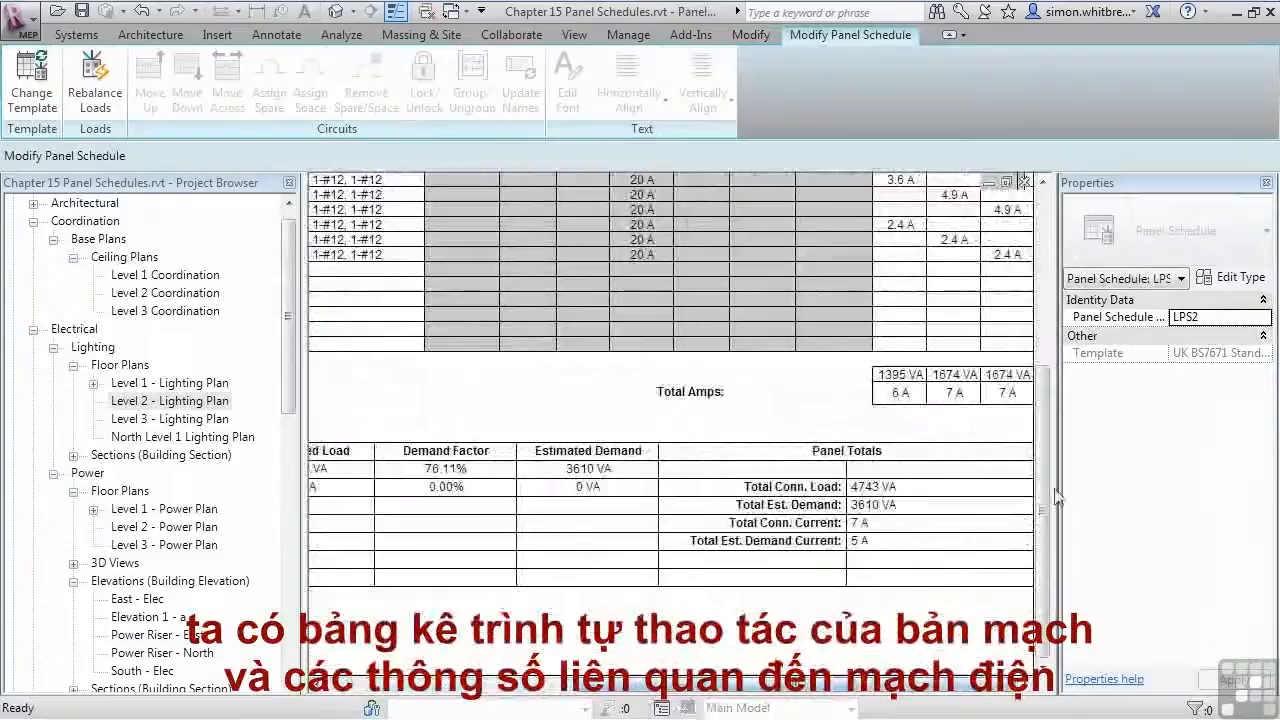
drag(1046, 500, 1046, 322)
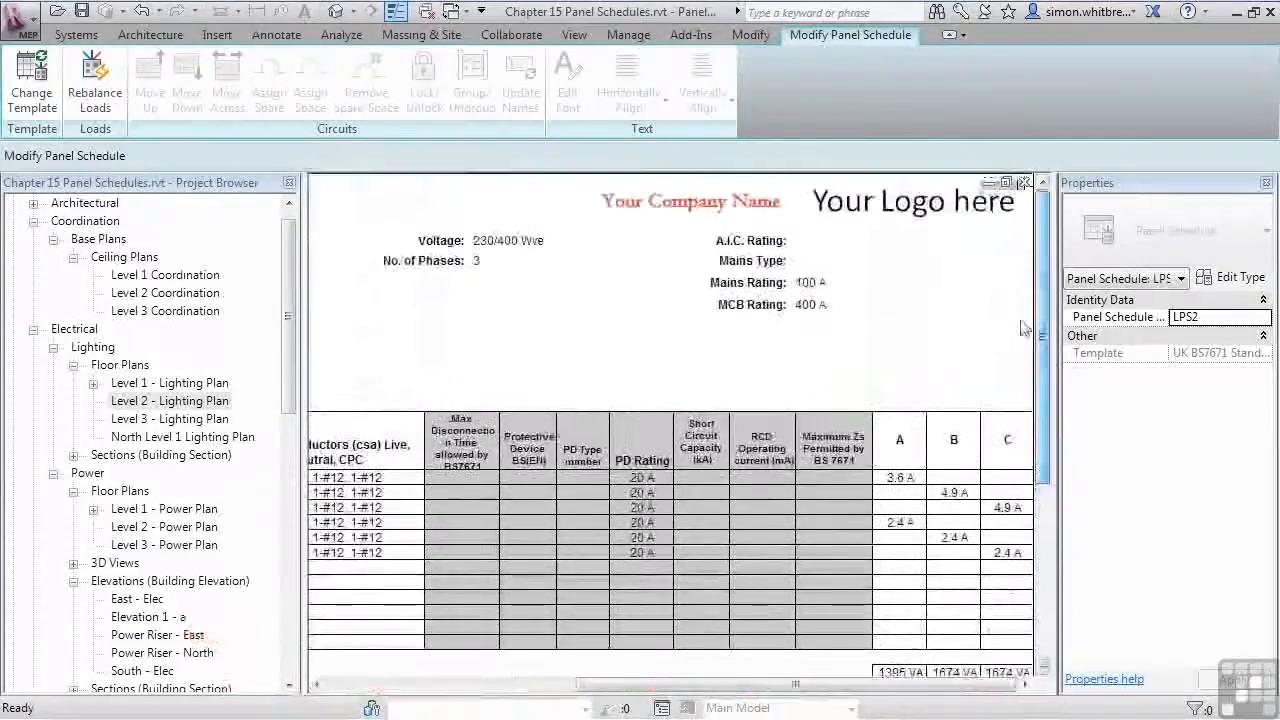
click(473, 689)
click(473, 689)
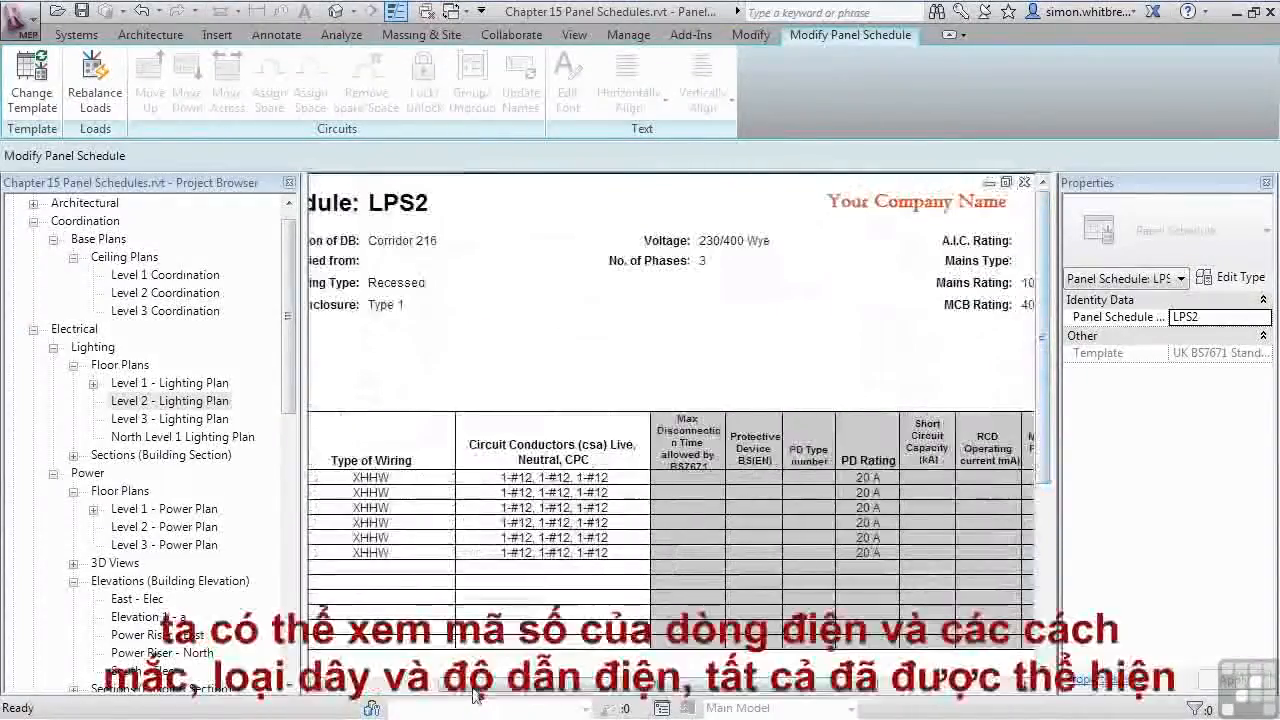
click(355, 688)
click(355, 688)
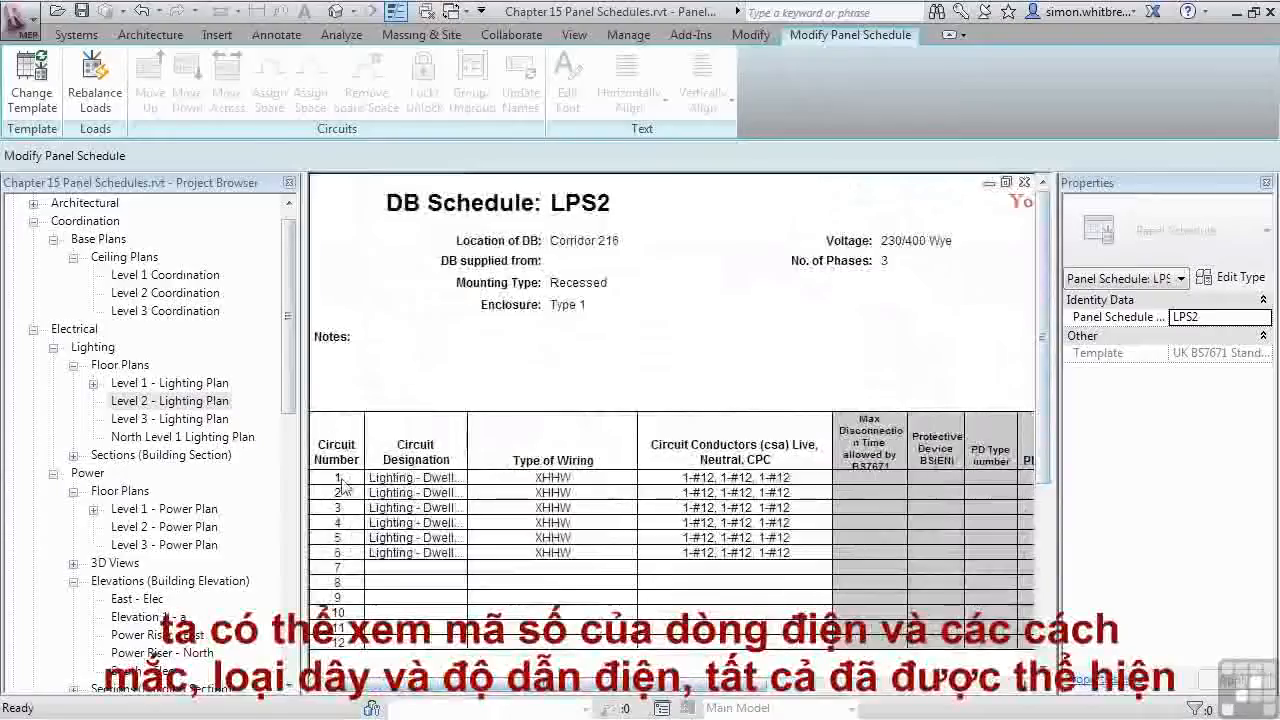
click(456, 476)
drag(456, 475, 360, 475)
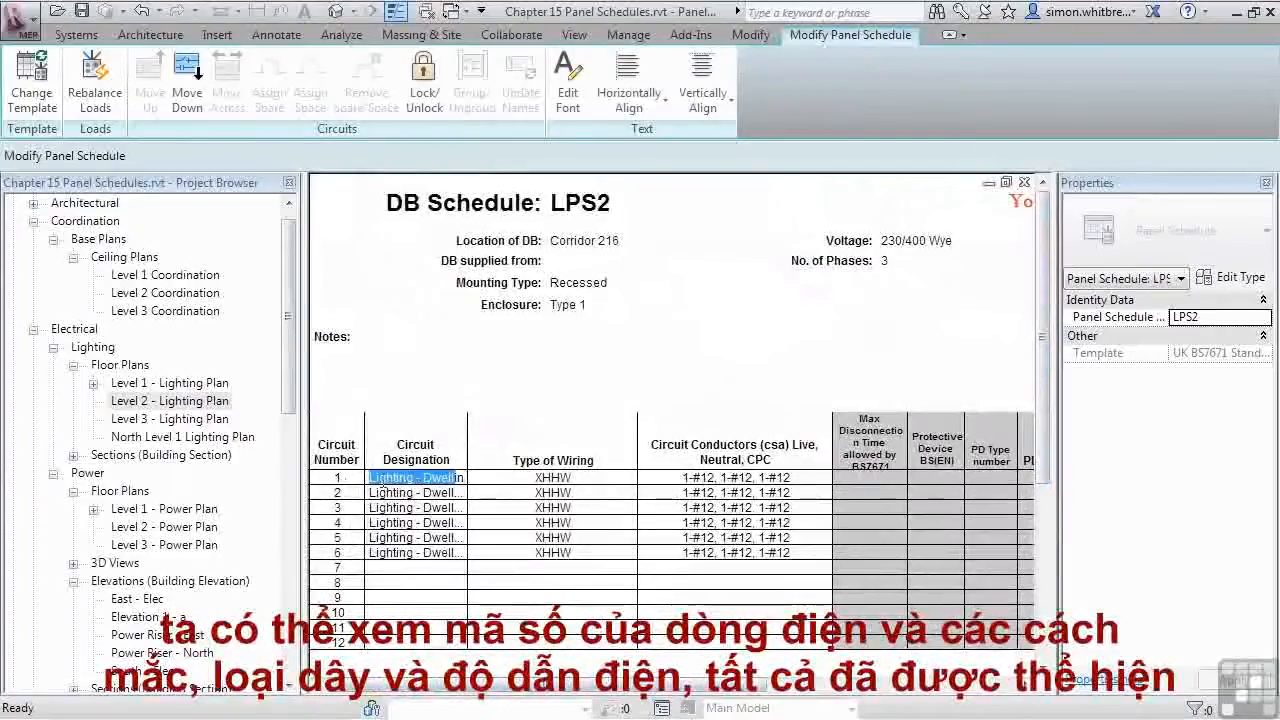
click(390, 480)
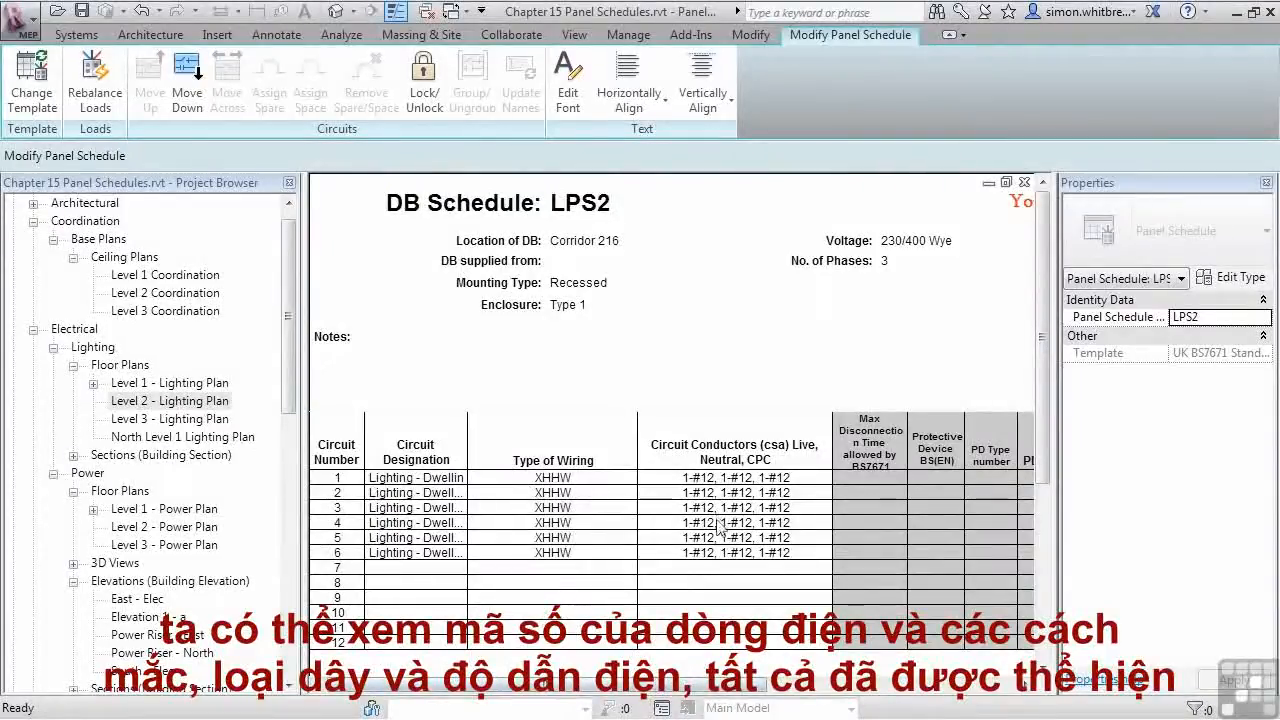
Place the LPS2 panel schedule in the upper-left corner of sheet E601 - Panel Schedules.
drag(592, 690, 880, 695)
scroll(880, 695, down, 5)
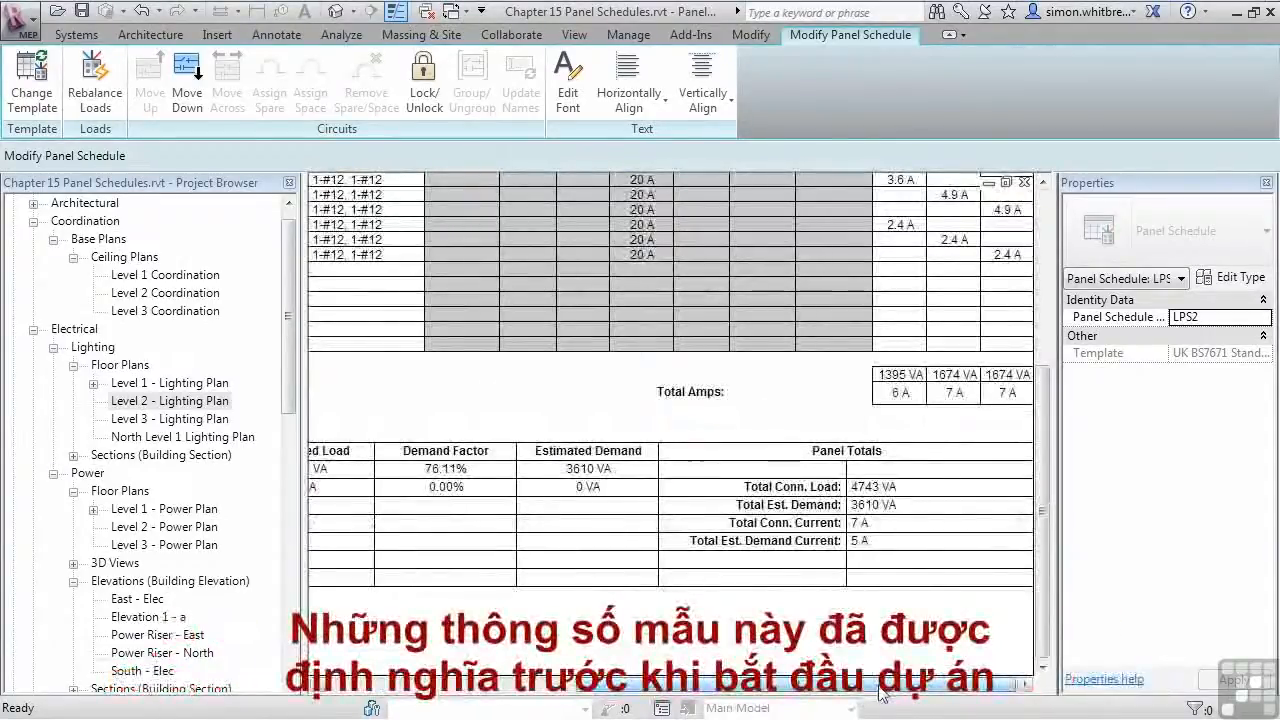
drag(745, 692, 440, 697)
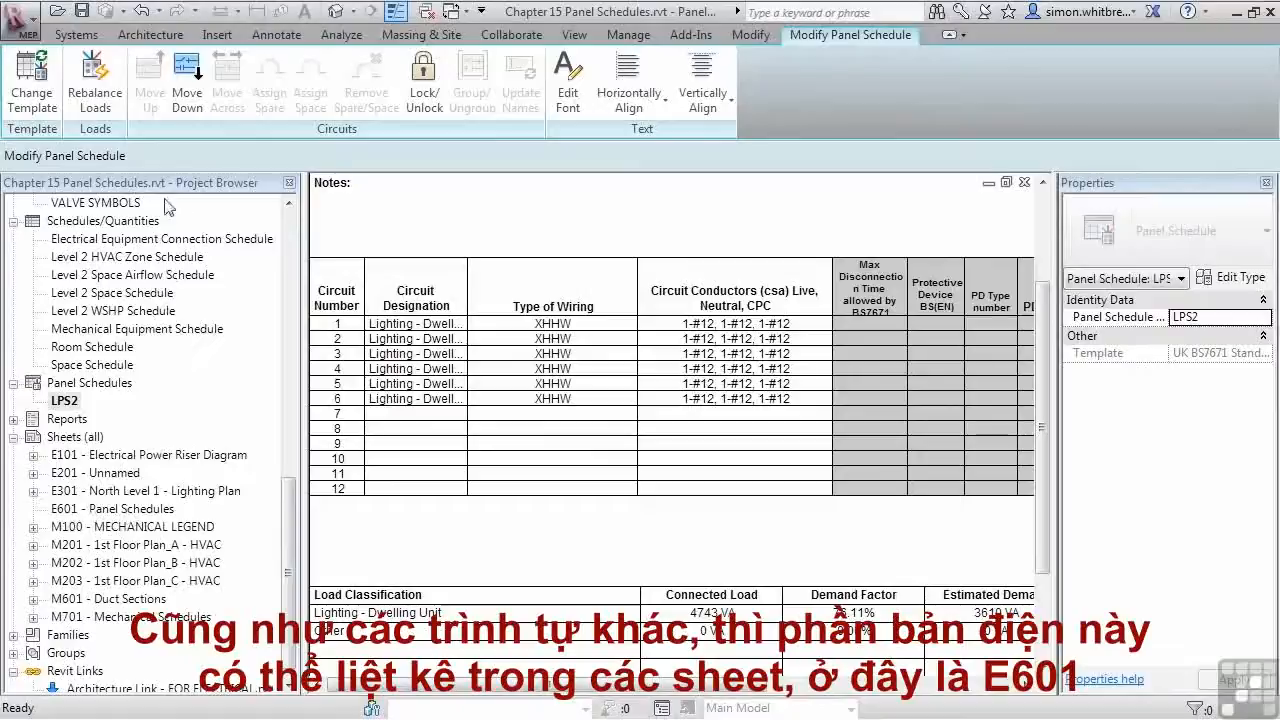
double_click(116, 510)
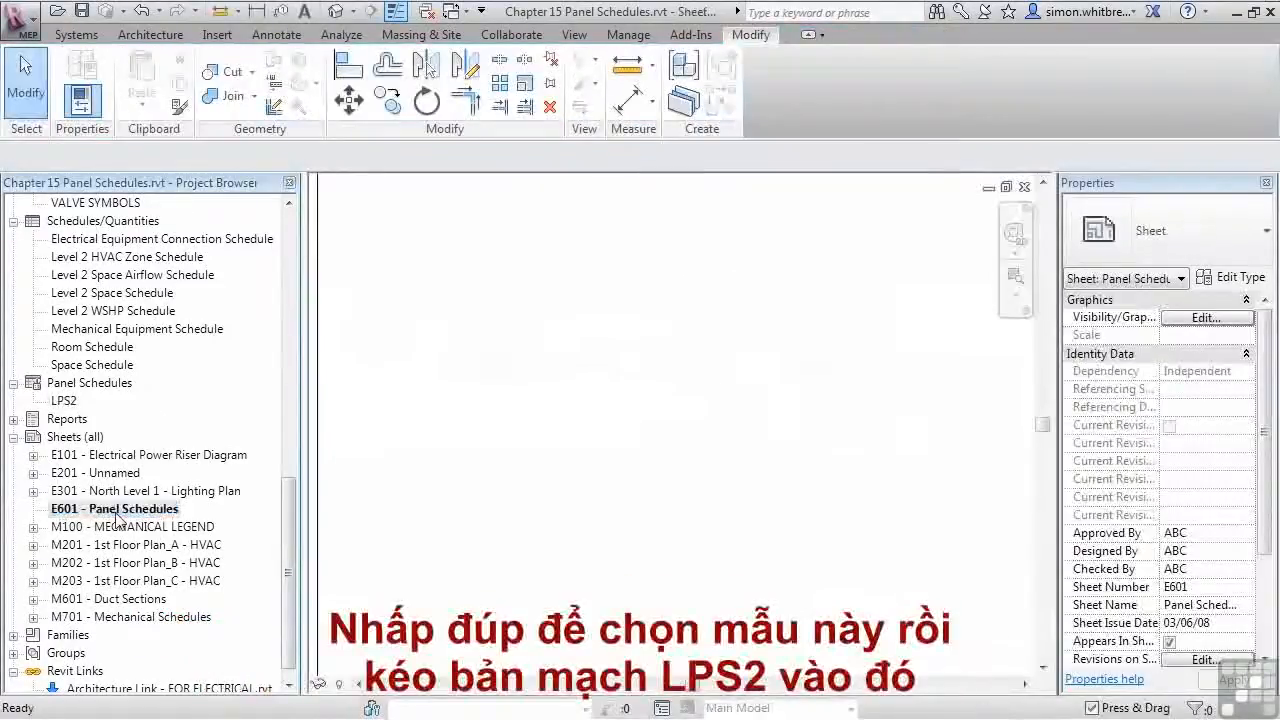
click(62, 401)
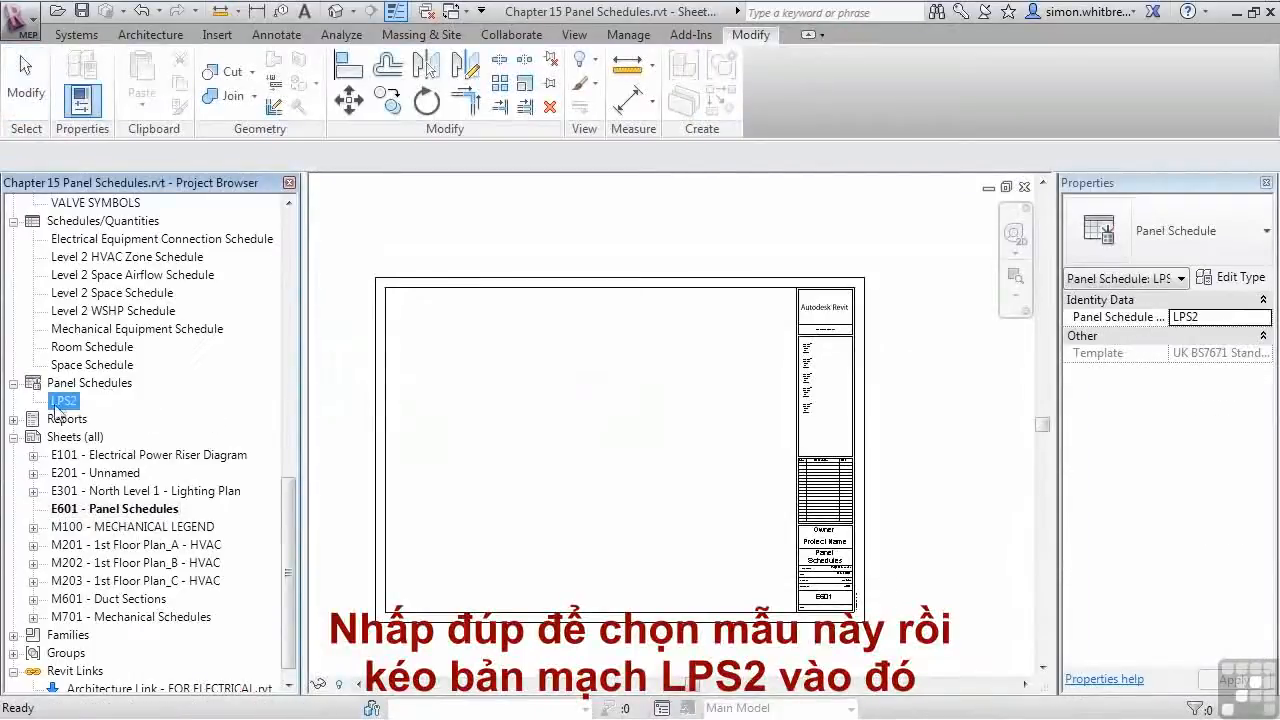
drag(58, 405, 456, 404)
click(455, 344)
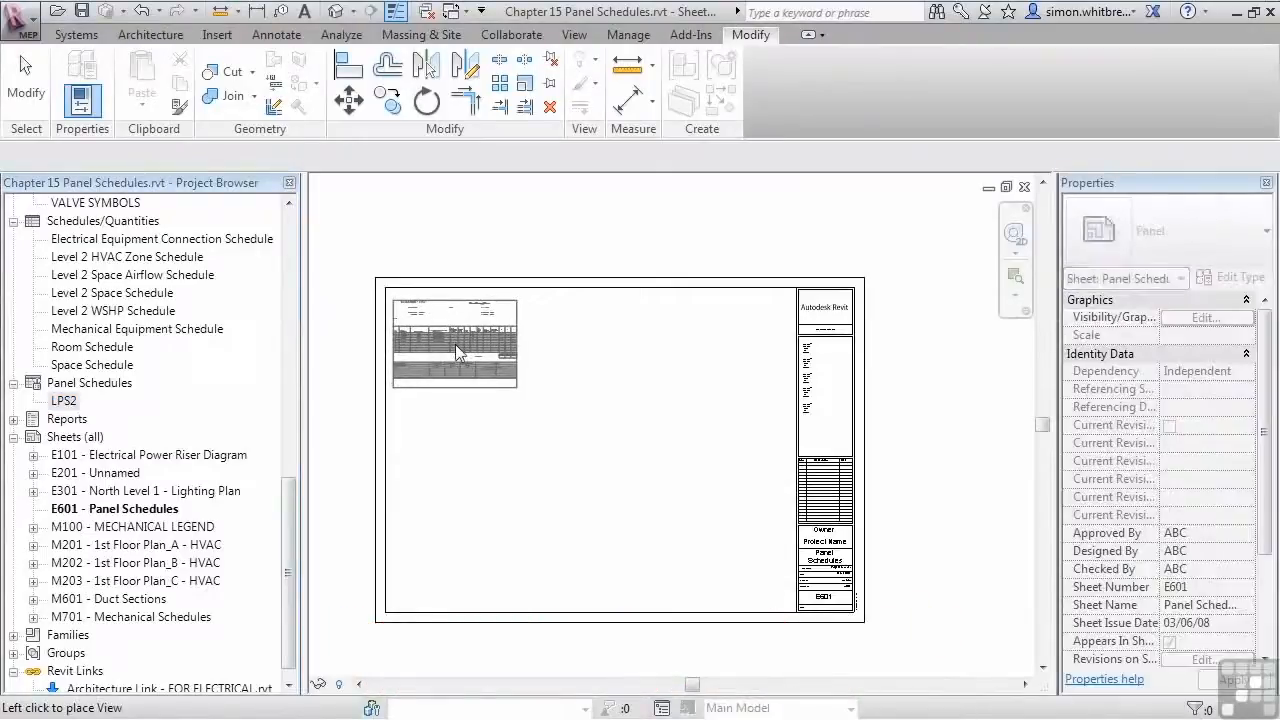
click(470, 511)
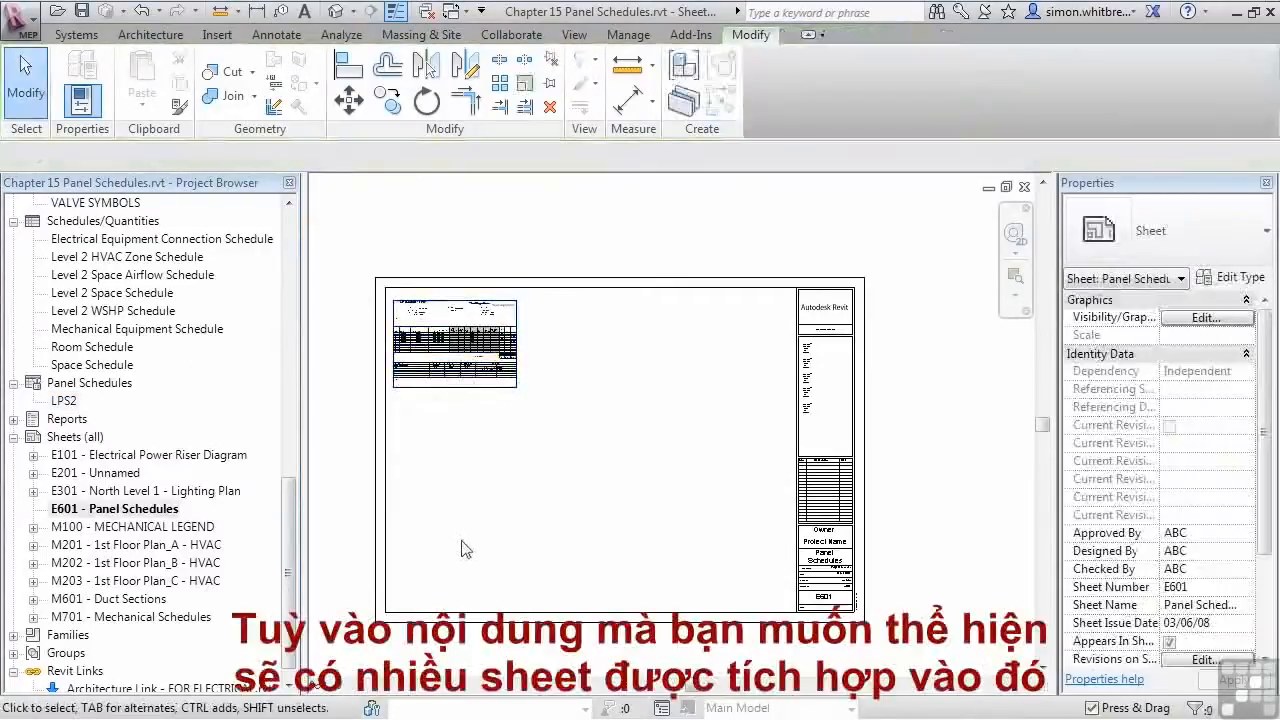
Inspect the LPS2 panel schedule placed on sheet E601 up close.
click(403, 372)
scroll(403, 372, up, 5)
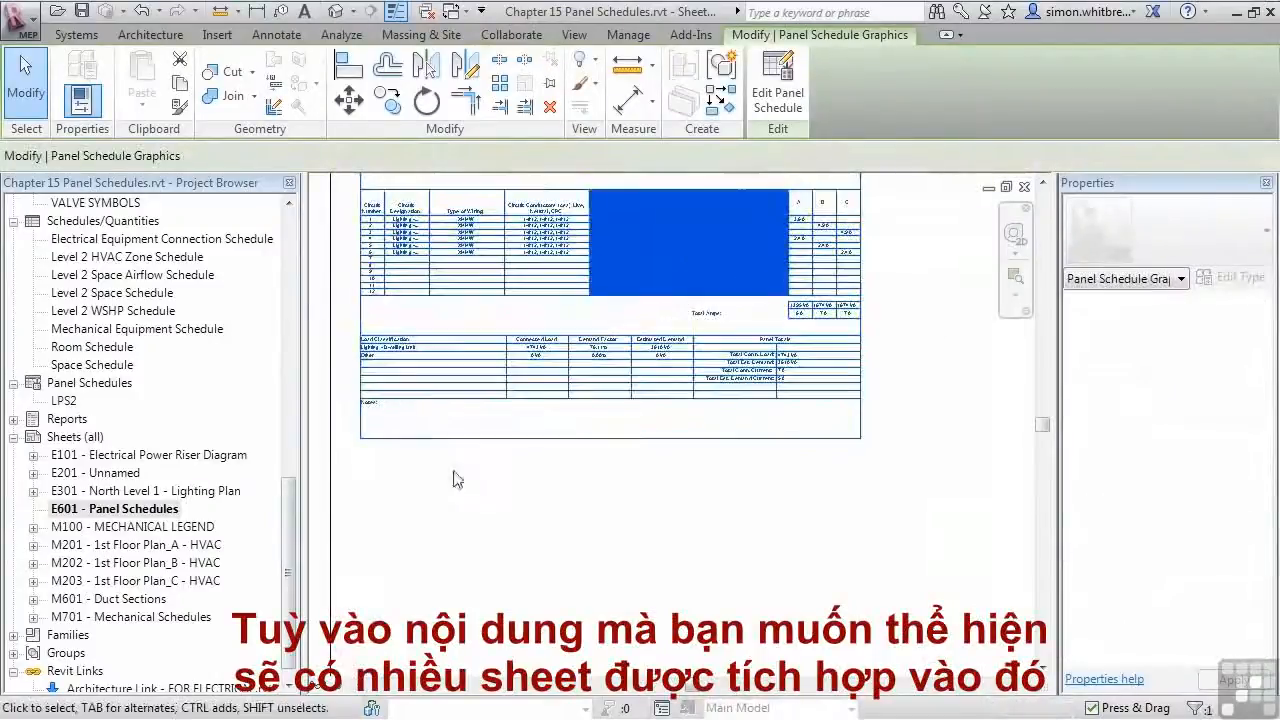
scroll(533, 530, up, 2)
scroll(586, 457, down, 4)
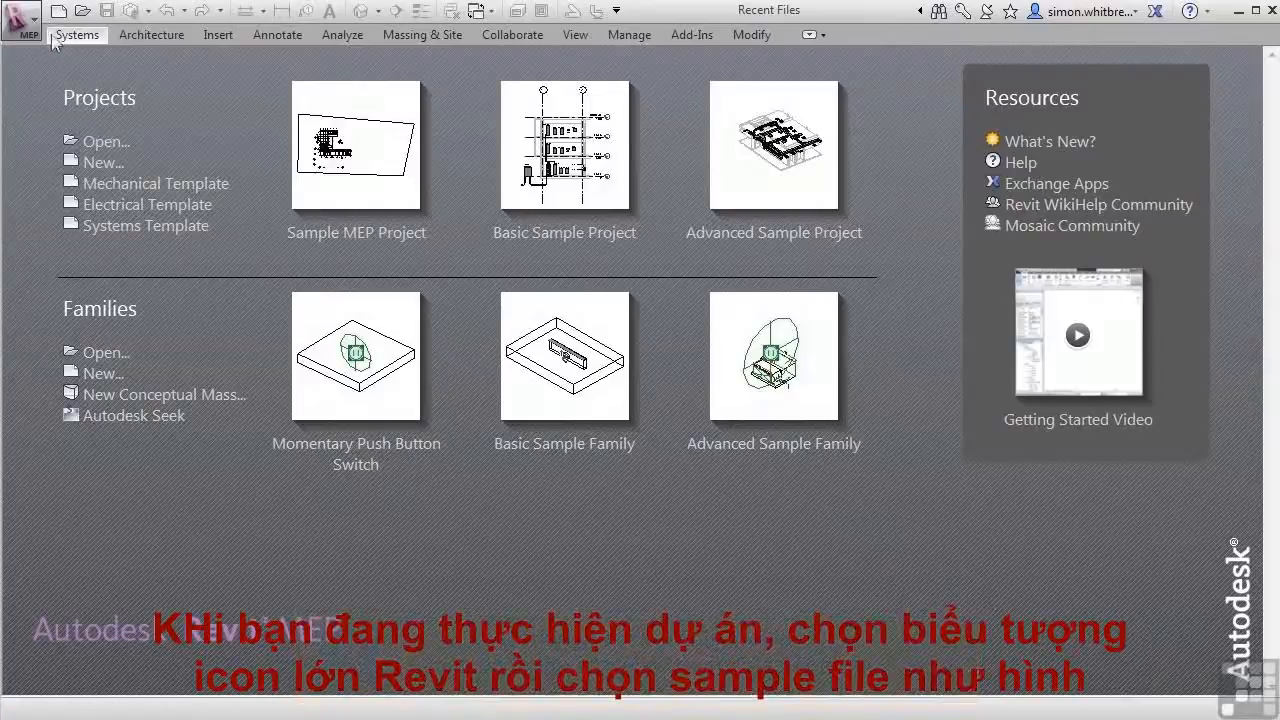
Open the recent project Sample MEP Project.rvt and display its Level 2 HVAC Plan.
click(22, 20)
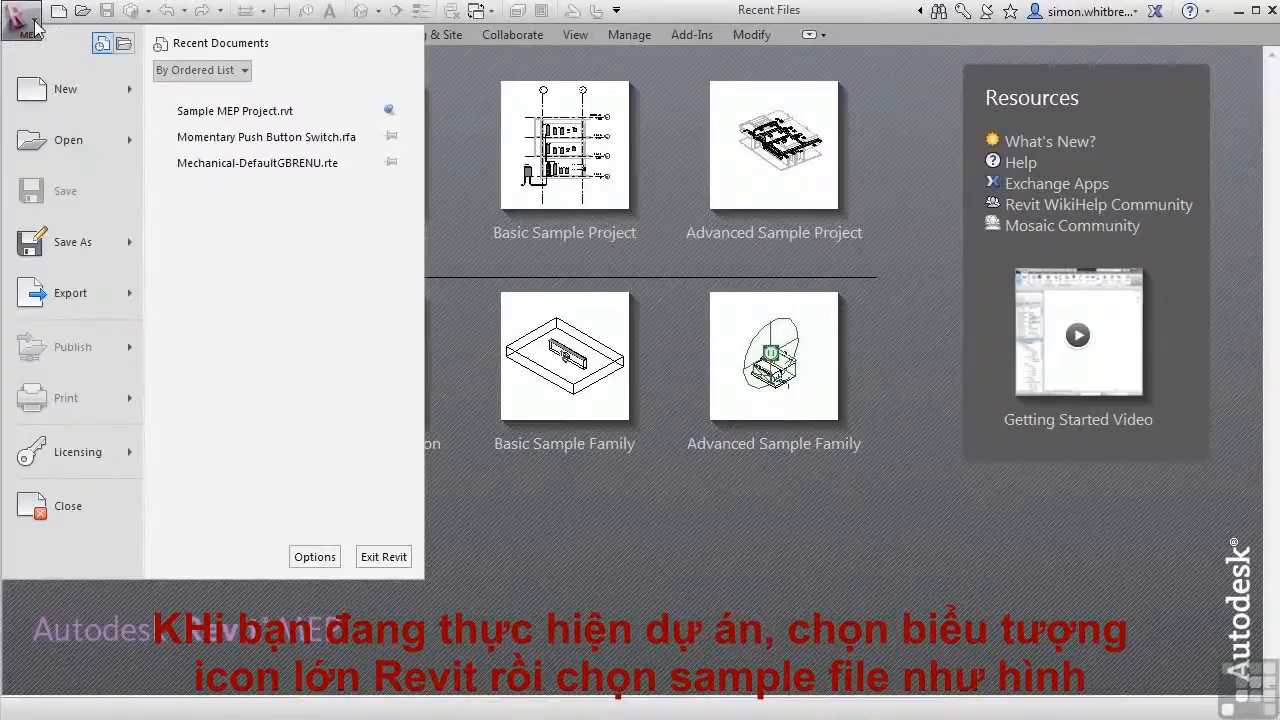
click(287, 113)
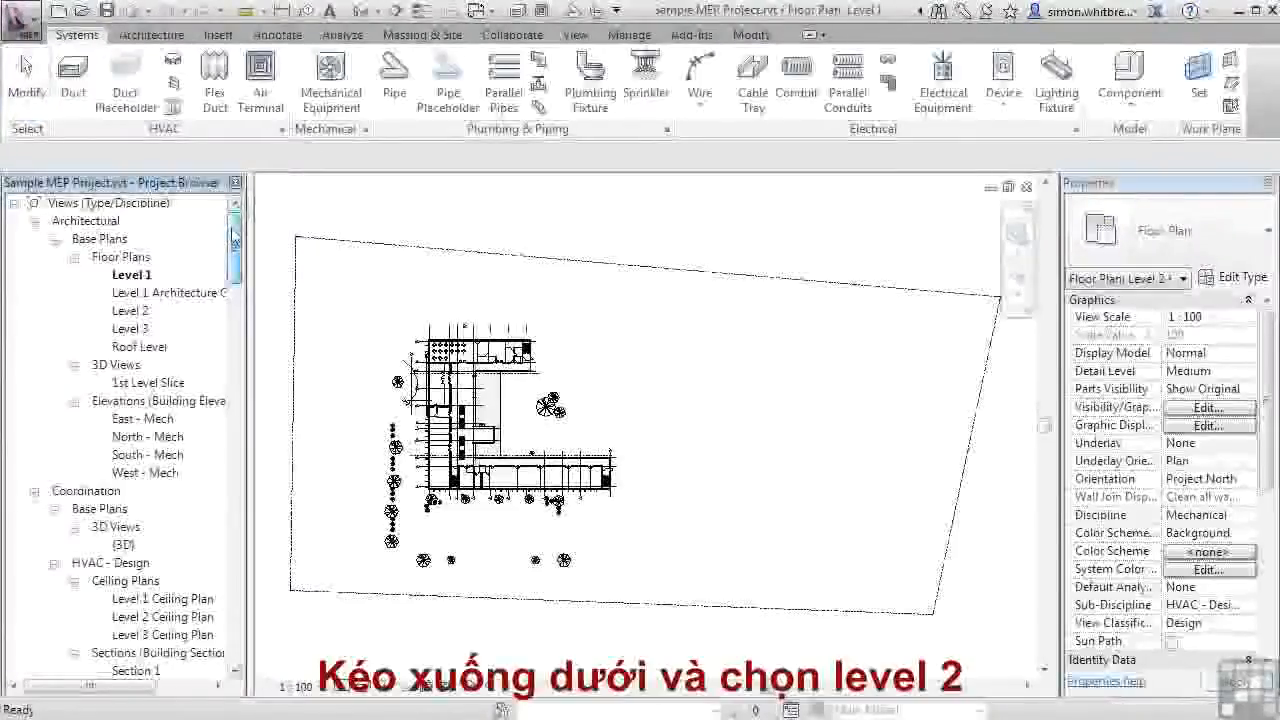
drag(234, 238, 230, 415)
double_click(166, 401)
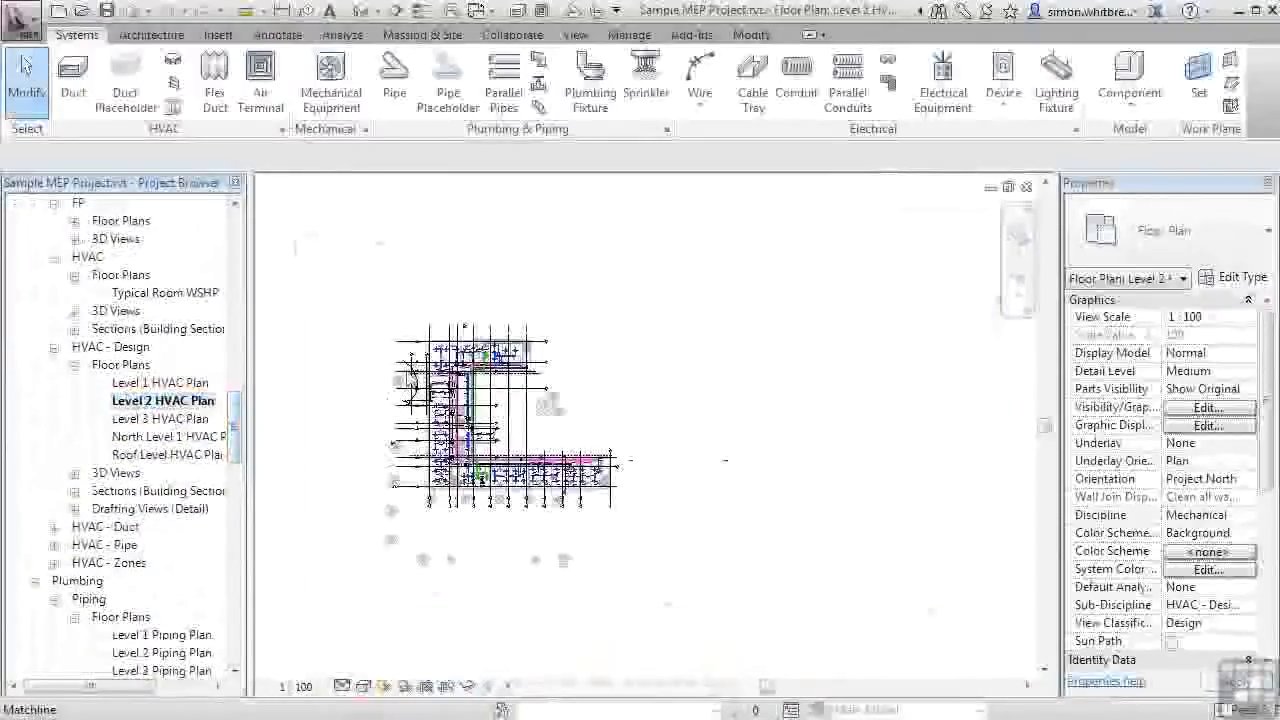
Review the flow and properties of the topmost return diffuser in the upper-left room, then clear the selection.
scroll(425, 375, up, 5)
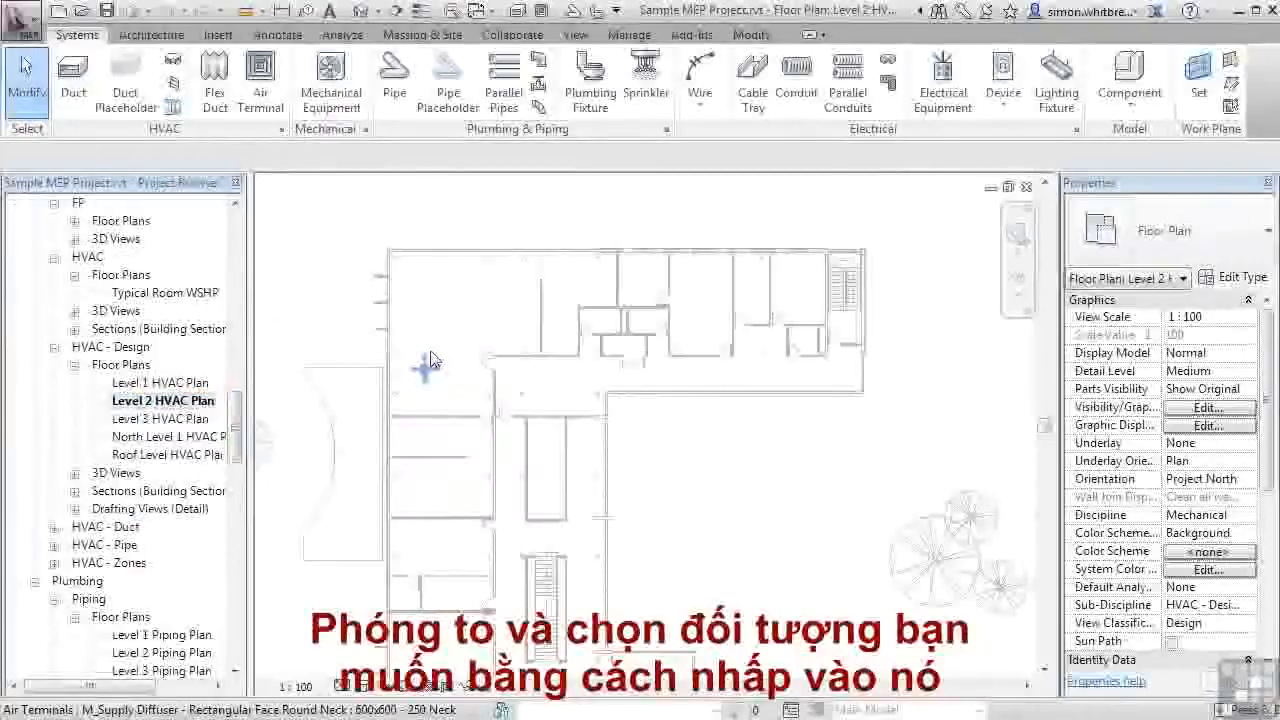
scroll(423, 366, up, 2)
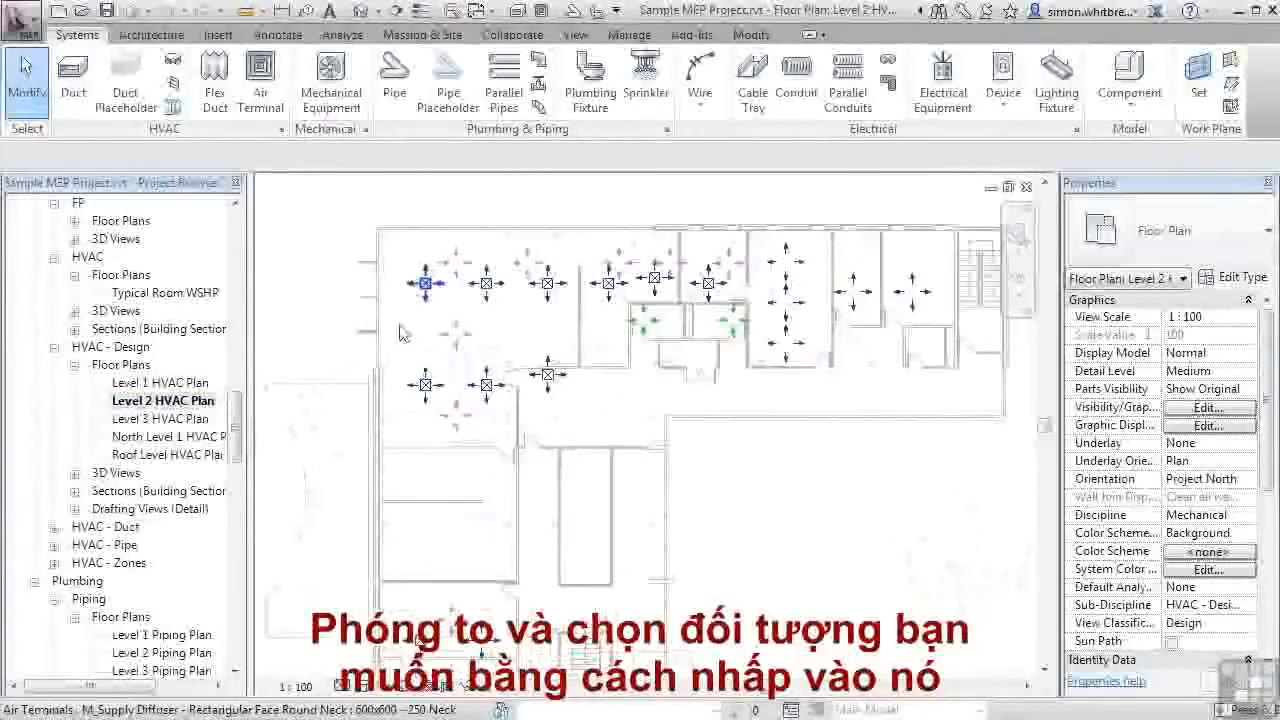
scroll(405, 343, up, 1)
mouse_move(405, 343)
middle_down()
mouse_move(403, 423)
mouse_move(361, 414)
middle_up()
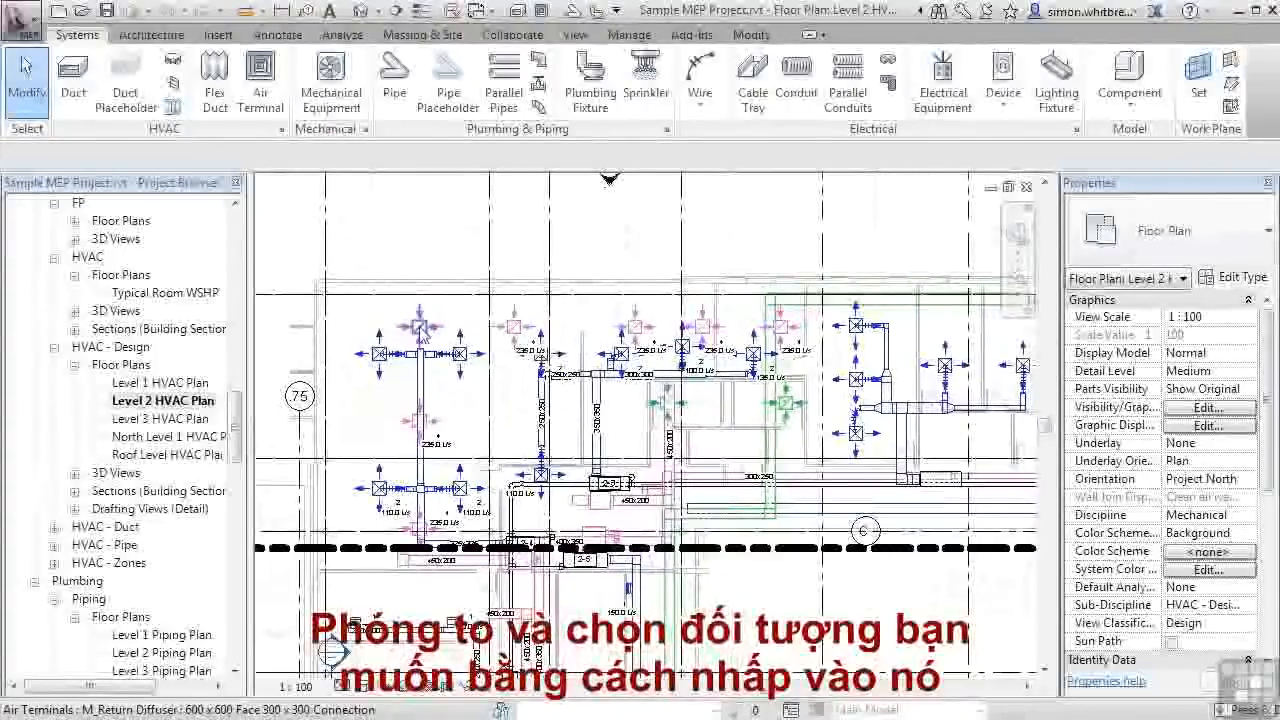
click(419, 329)
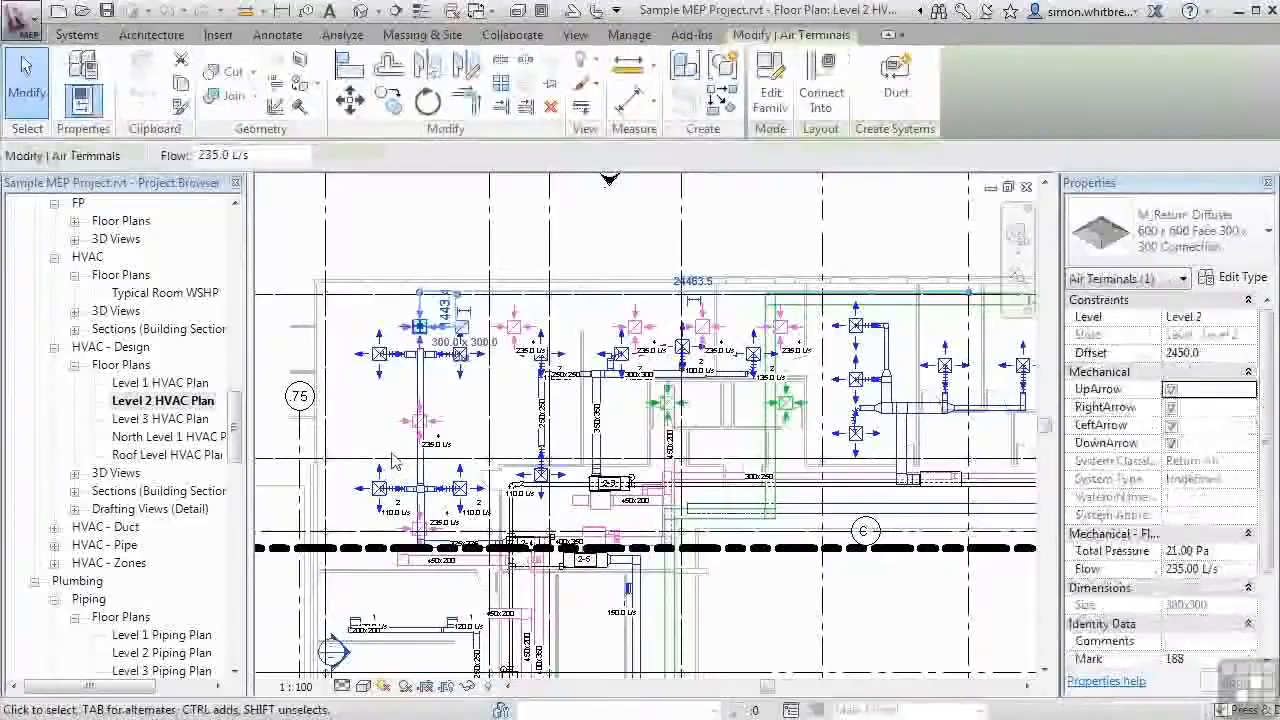
scroll(396, 340, up, 3)
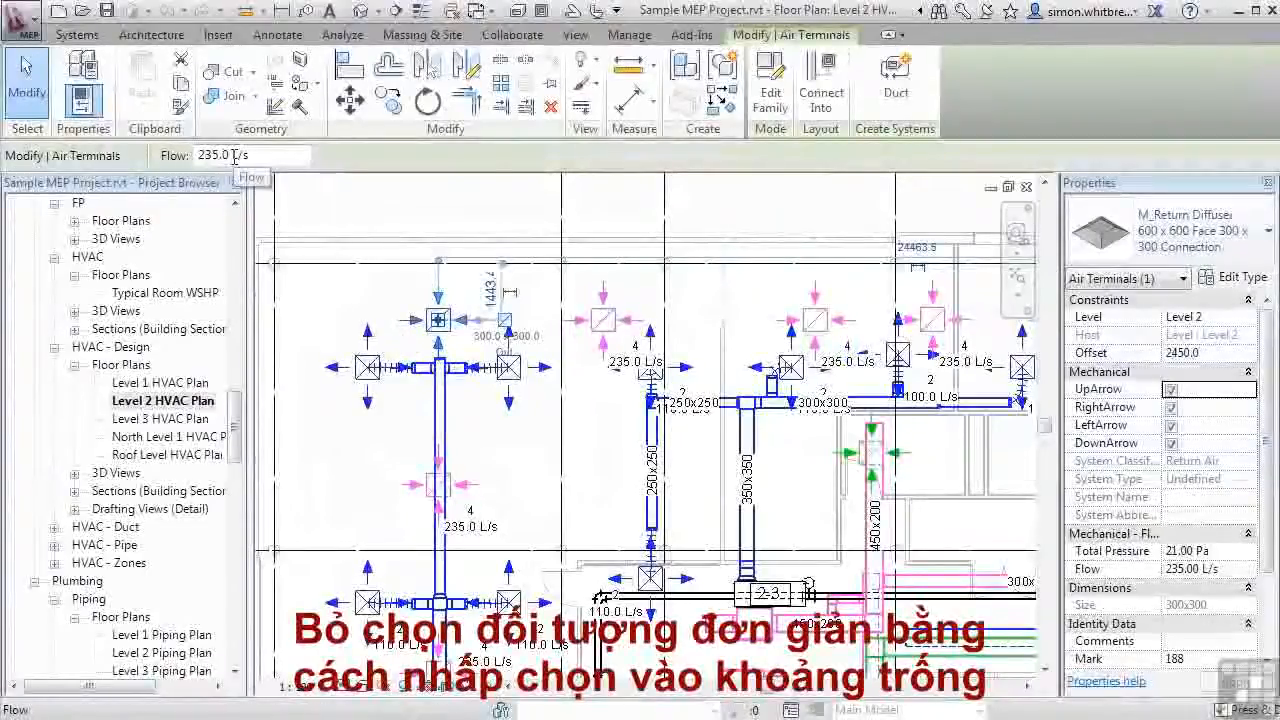
click(512, 450)
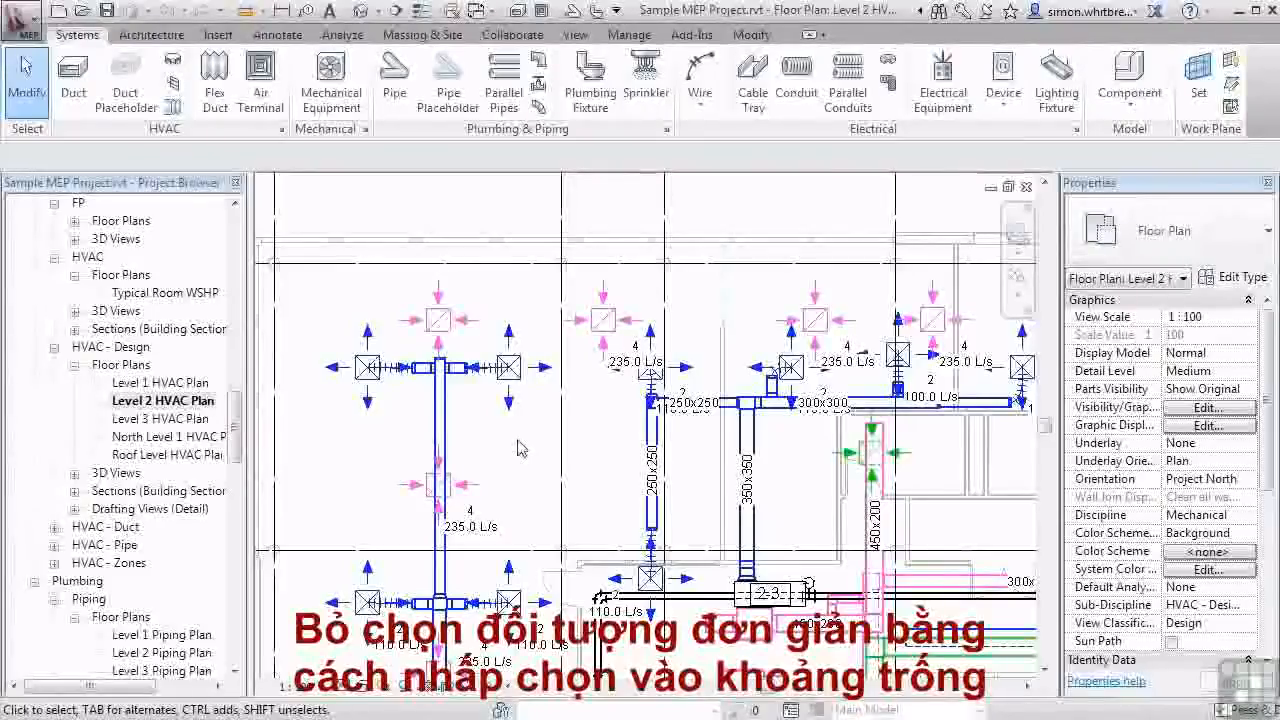
Set the flow of the supply diffuser at the upper end of the vertical 250x250 duct to 250 L/s.
scroll(515, 390, up, 3)
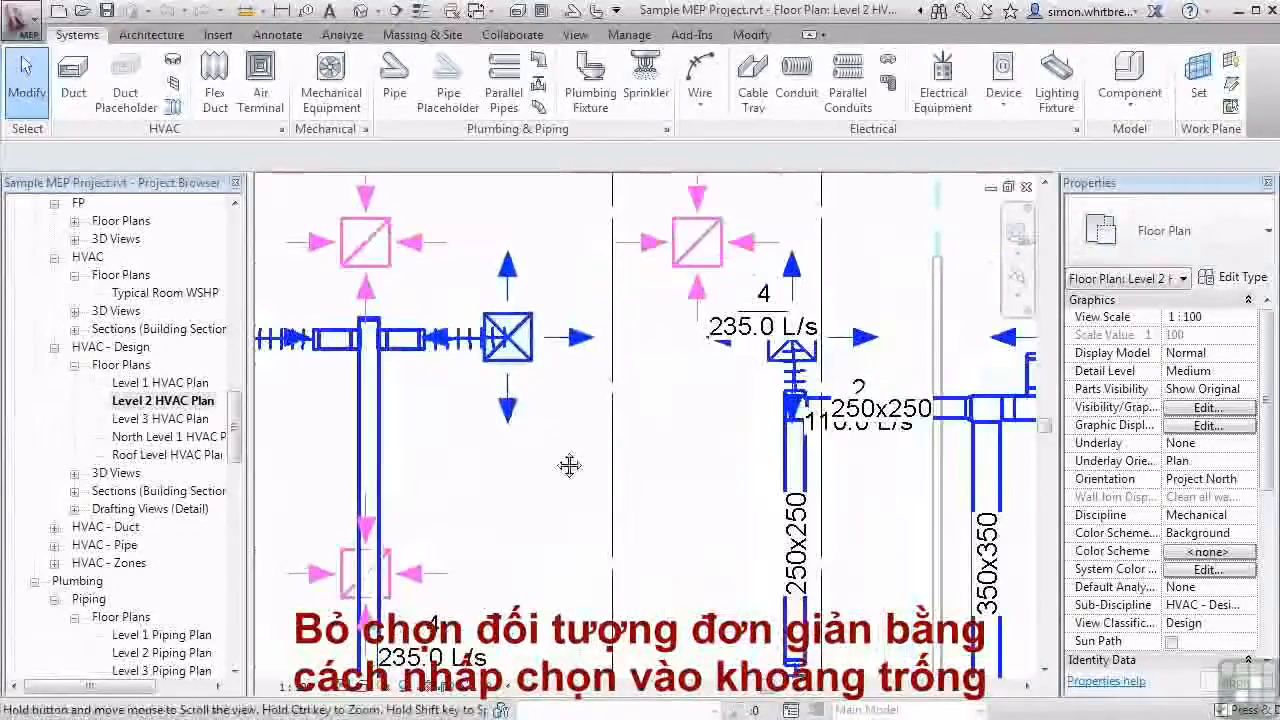
middle_drag(532, 476, 454, 517)
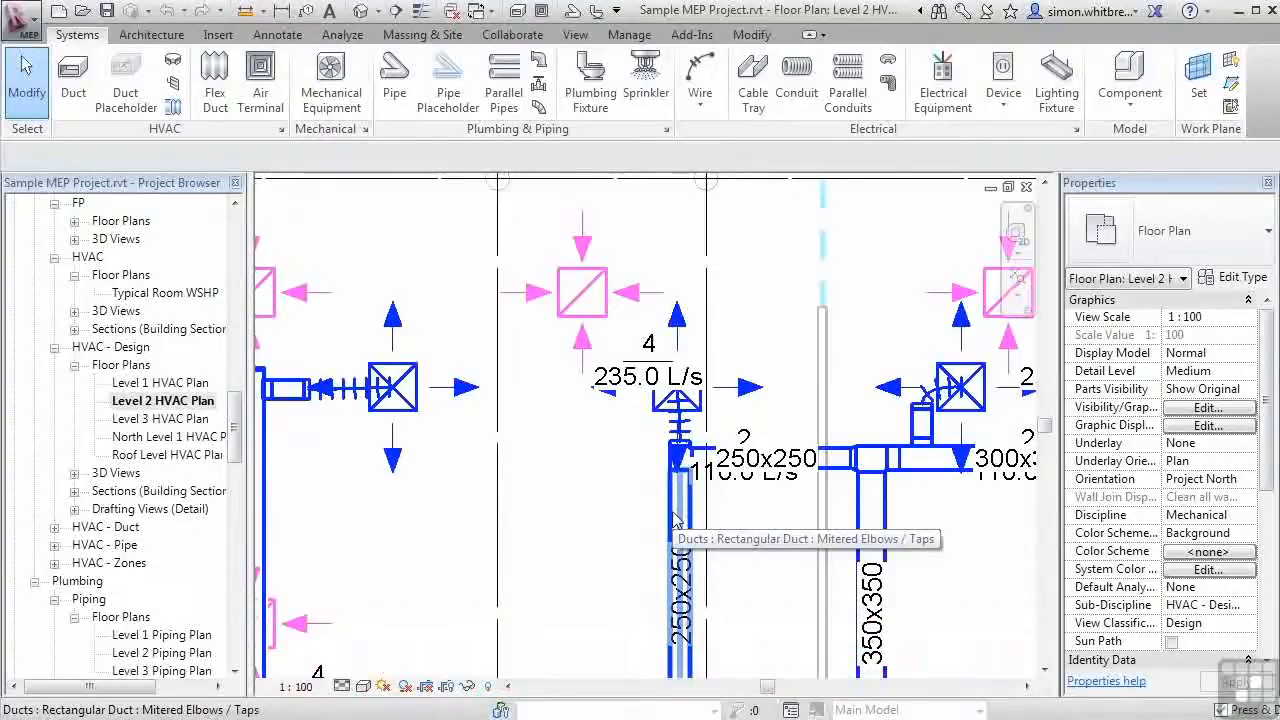
click(753, 390)
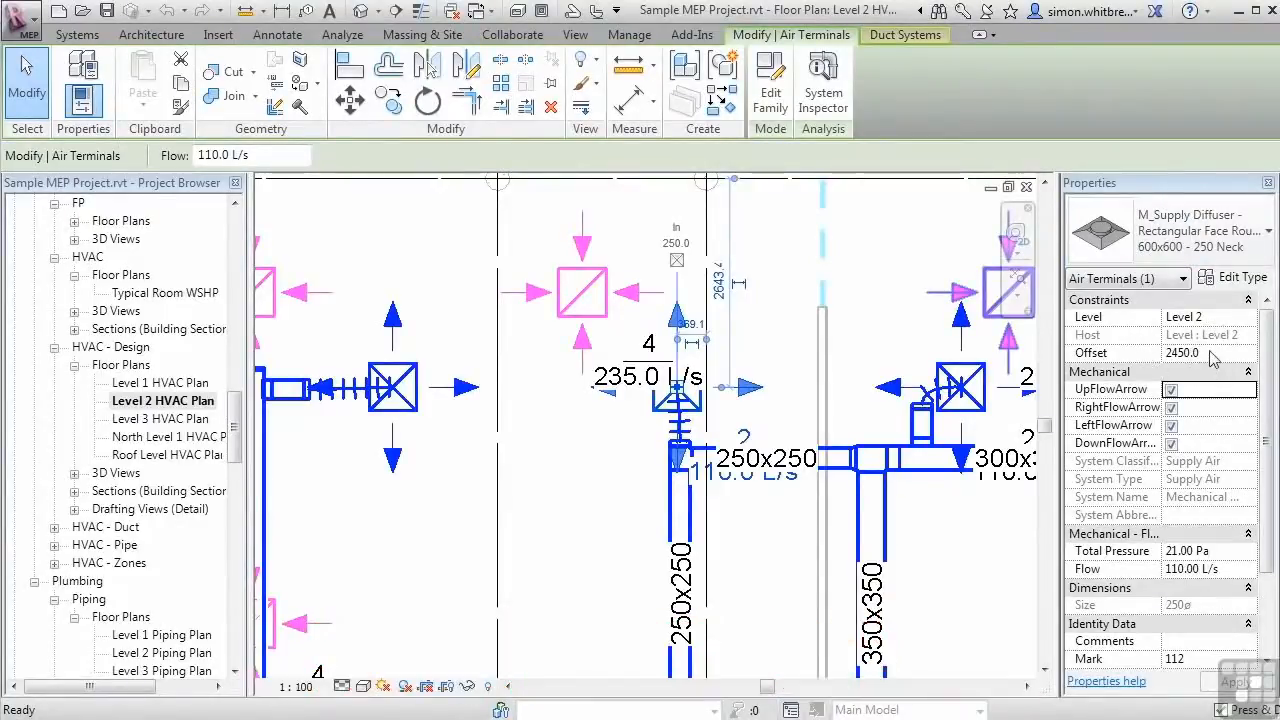
click(1243, 569)
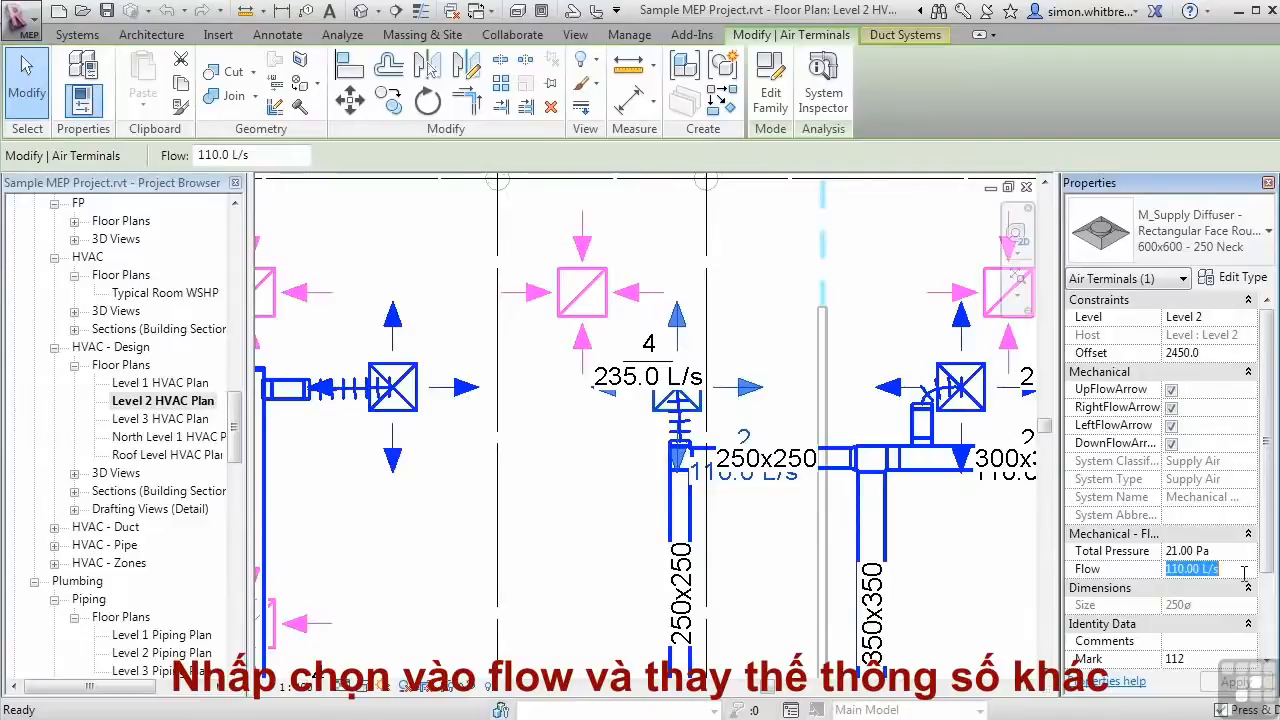
text(250)
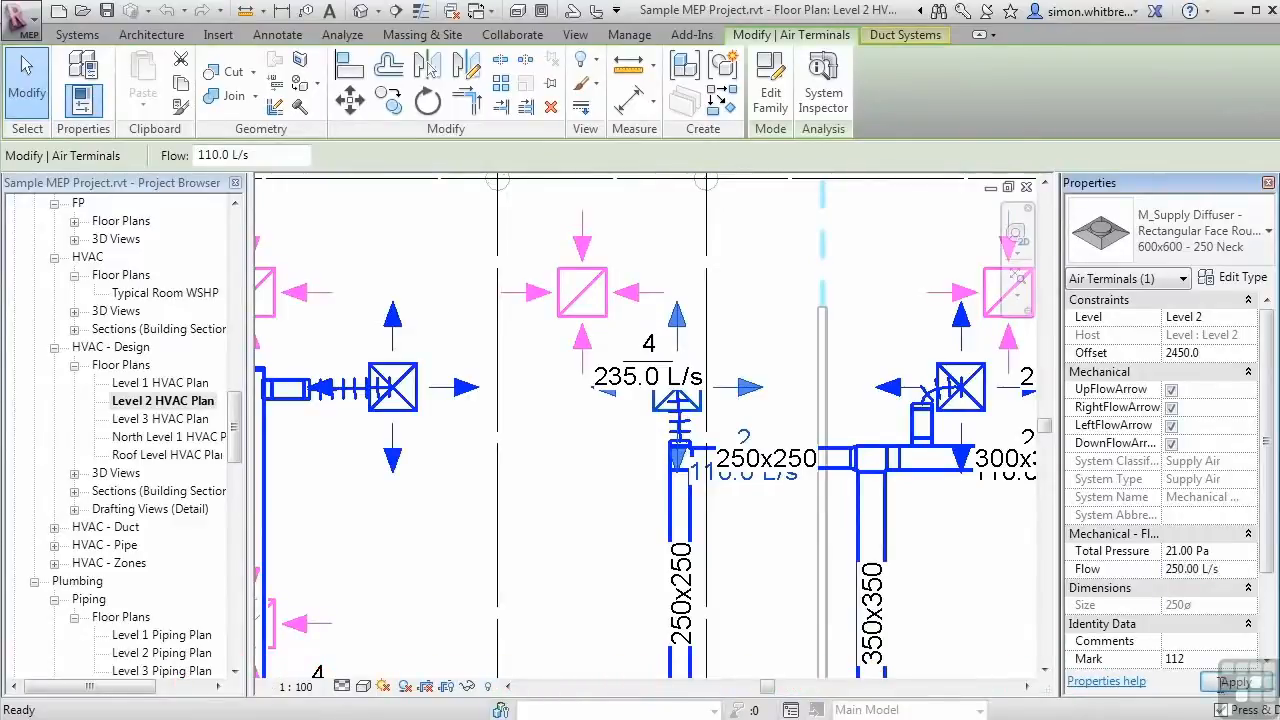
click(1230, 682)
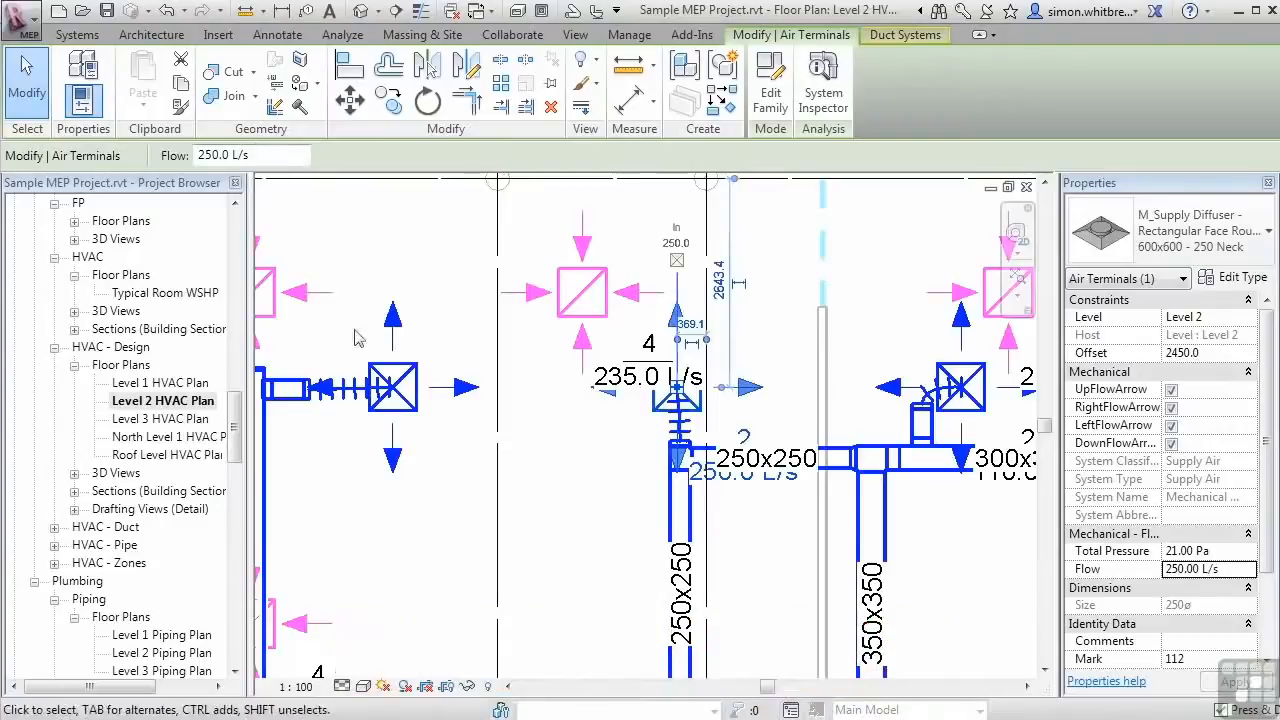
click(448, 345)
scroll(455, 346, down, 4)
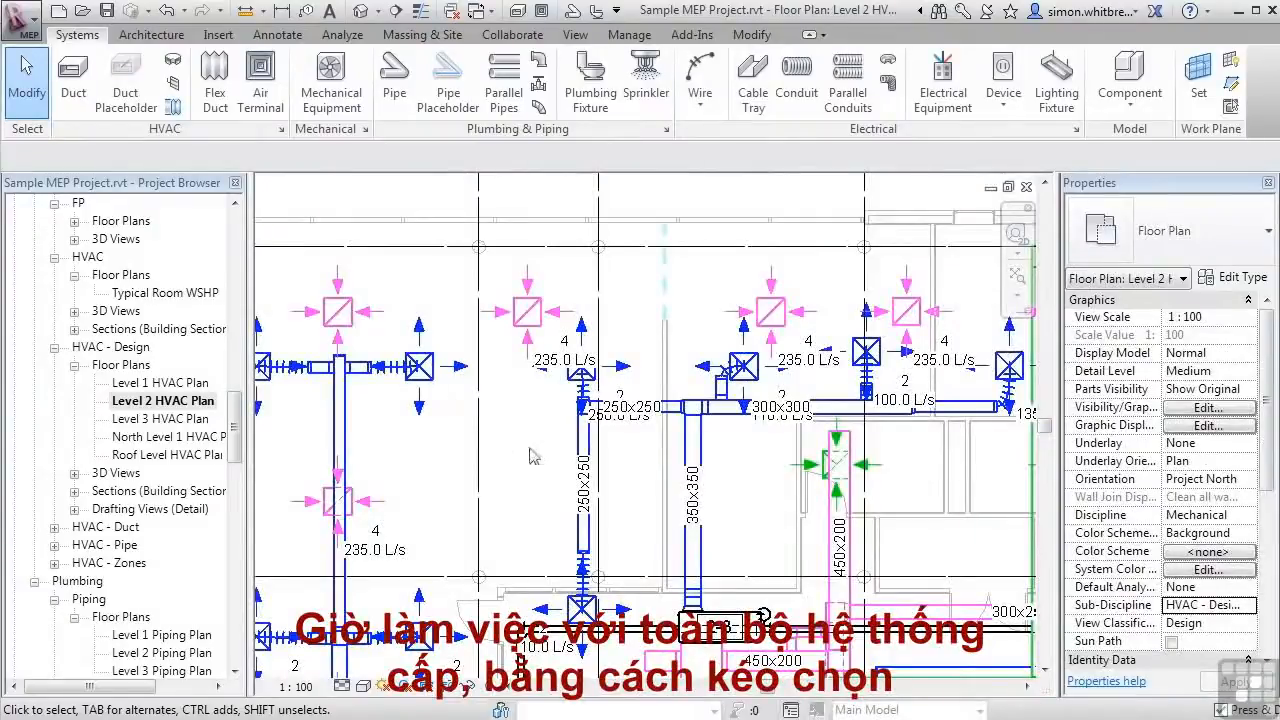
scroll(506, 461, down, 3)
drag(508, 462, 801, 388)
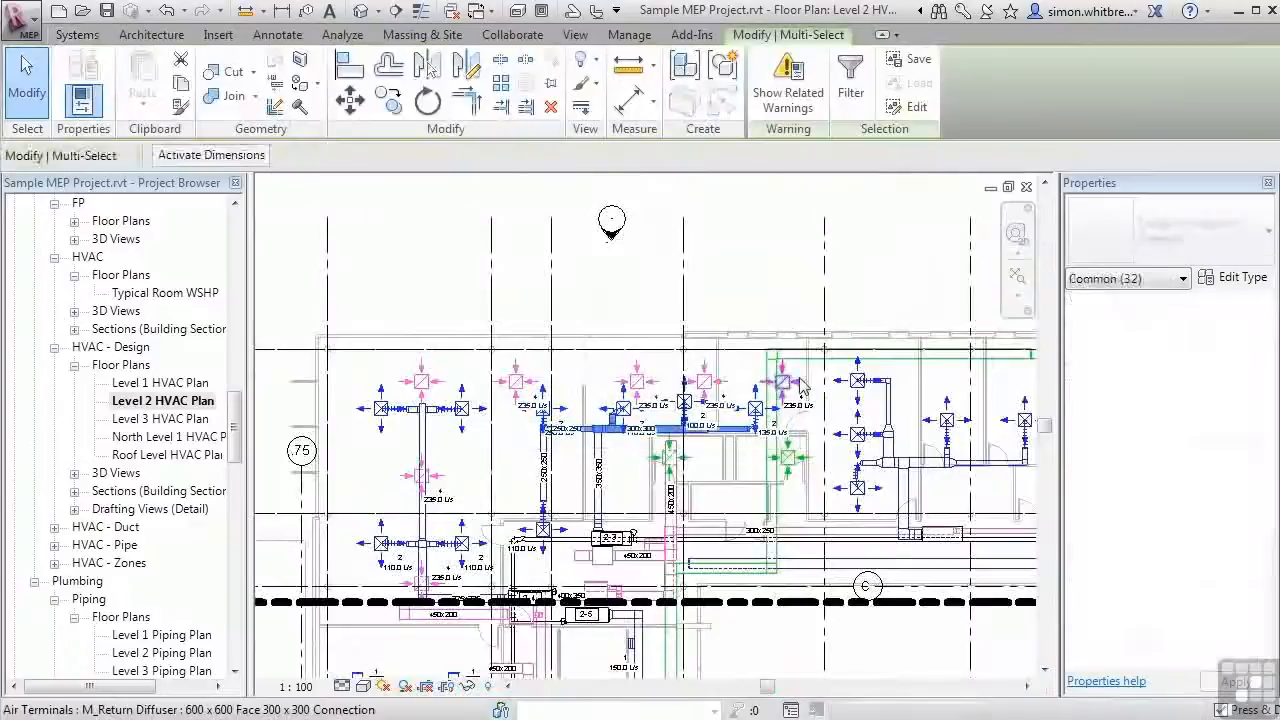
click(513, 459)
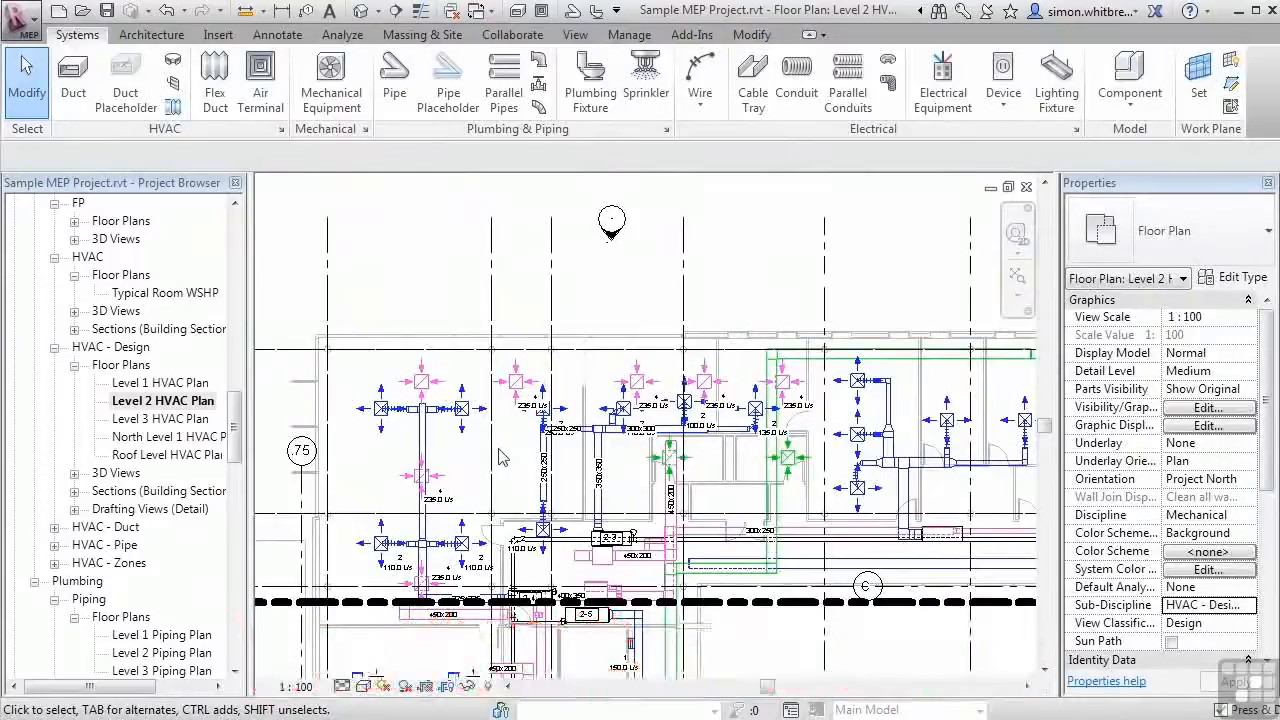
Select the supply ductwork around the 250x250 and 300x300 ducts and filter the selection to Air Terminals only.
drag(500, 457, 828, 395)
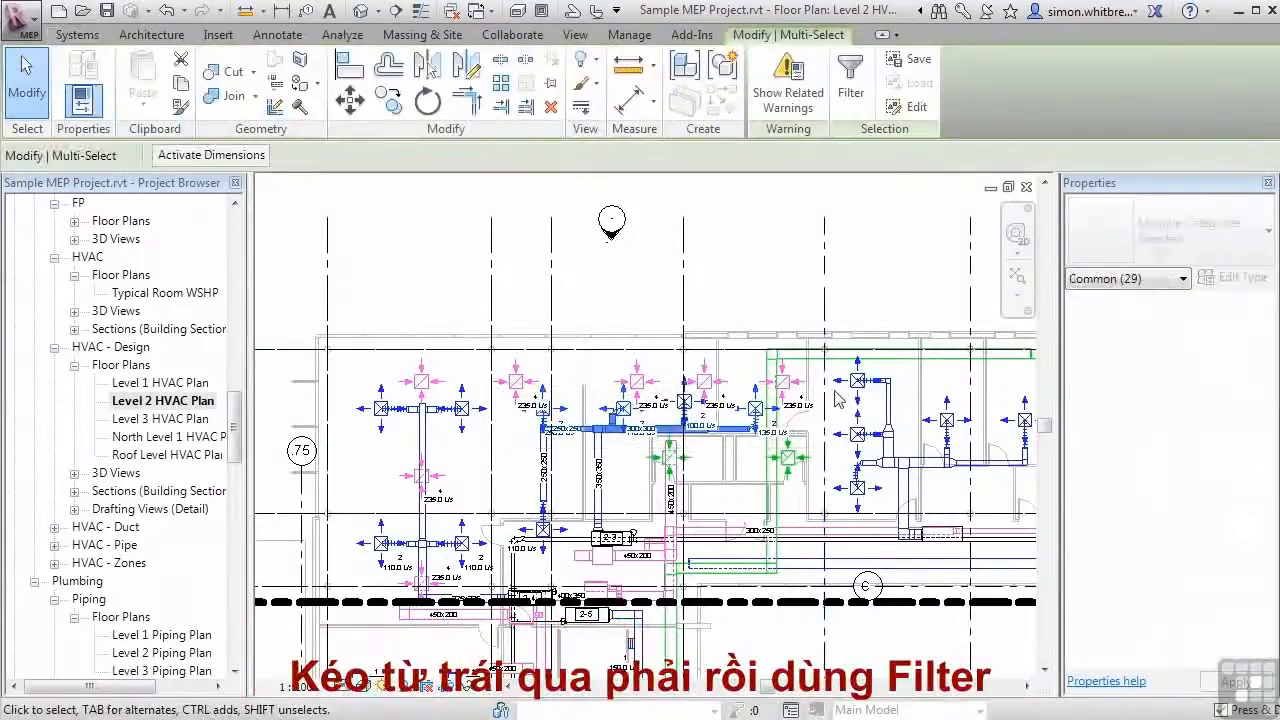
click(848, 88)
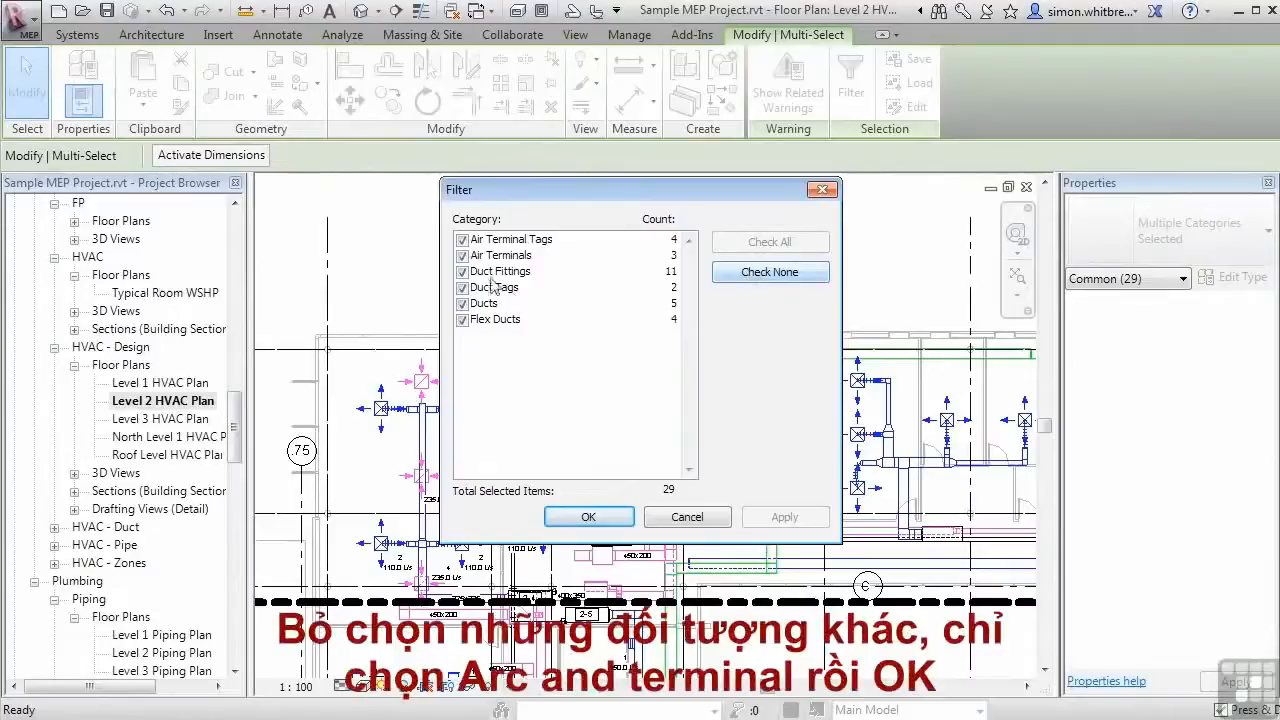
click(462, 240)
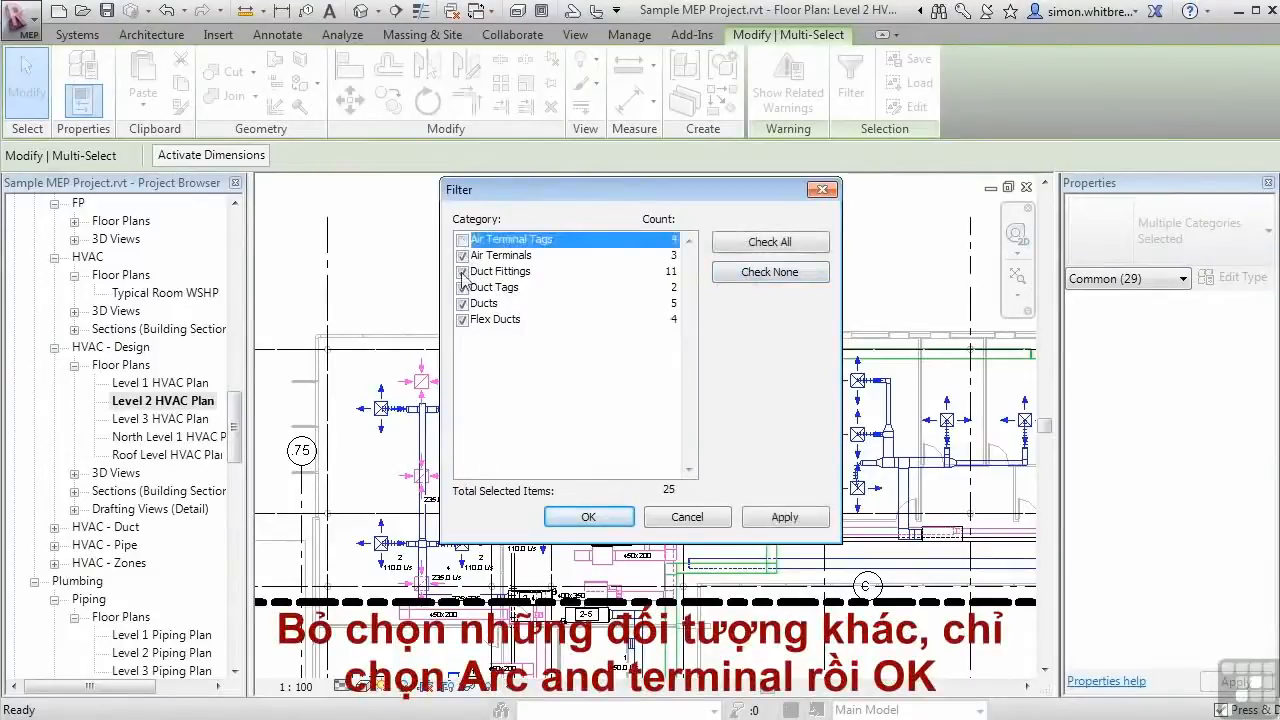
click(462, 271)
click(462, 287)
click(462, 303)
click(462, 319)
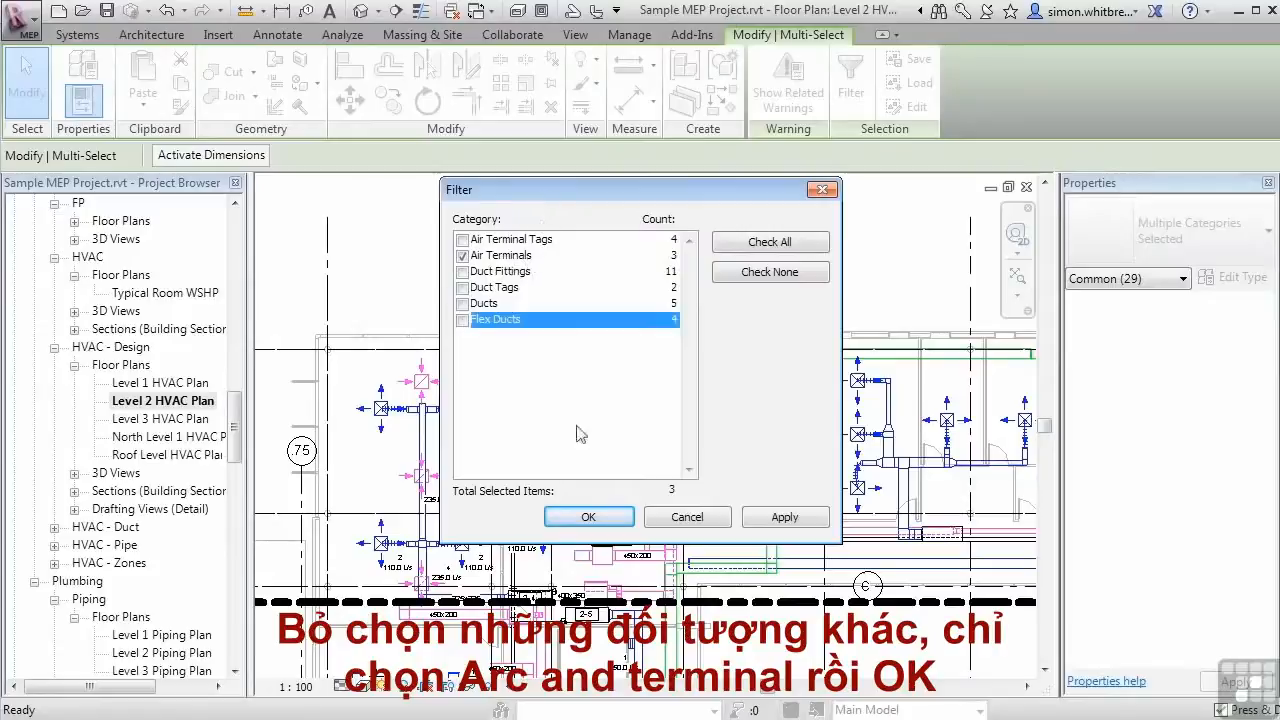
click(588, 516)
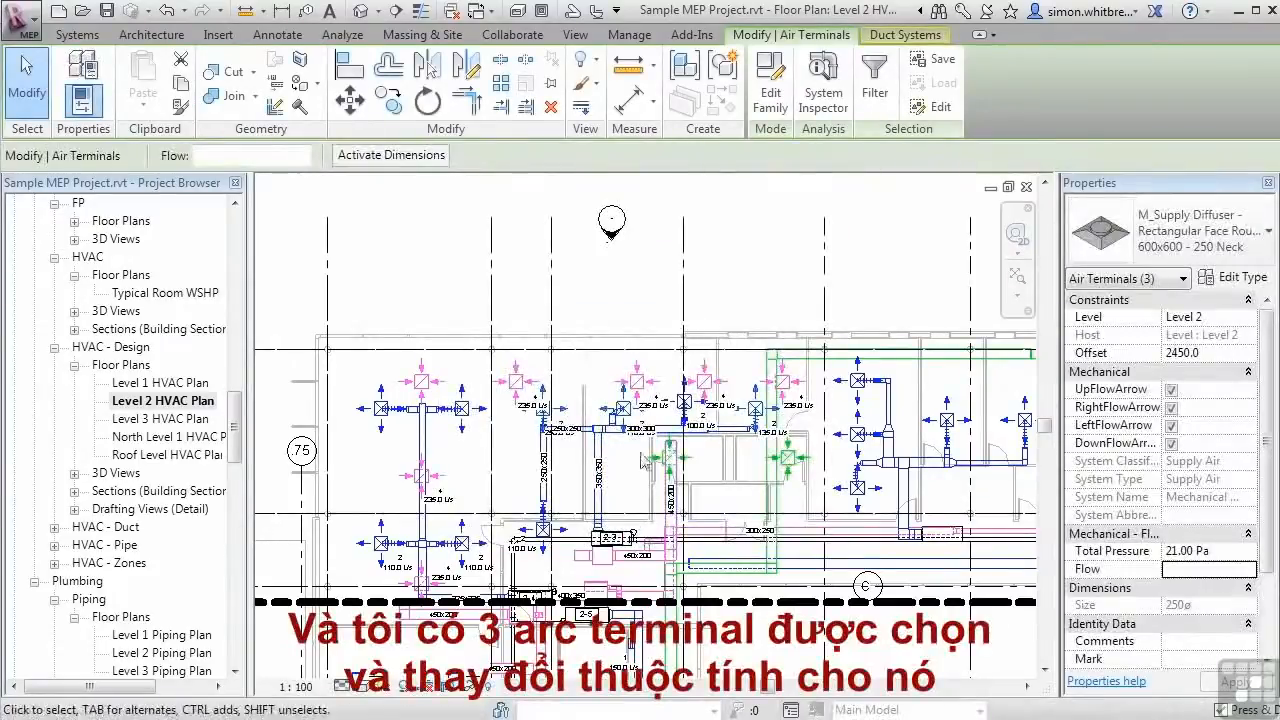
Set the flow of the three selected supply air terminals to 110 L/s and clear the selection.
scroll(645, 460, up, 5)
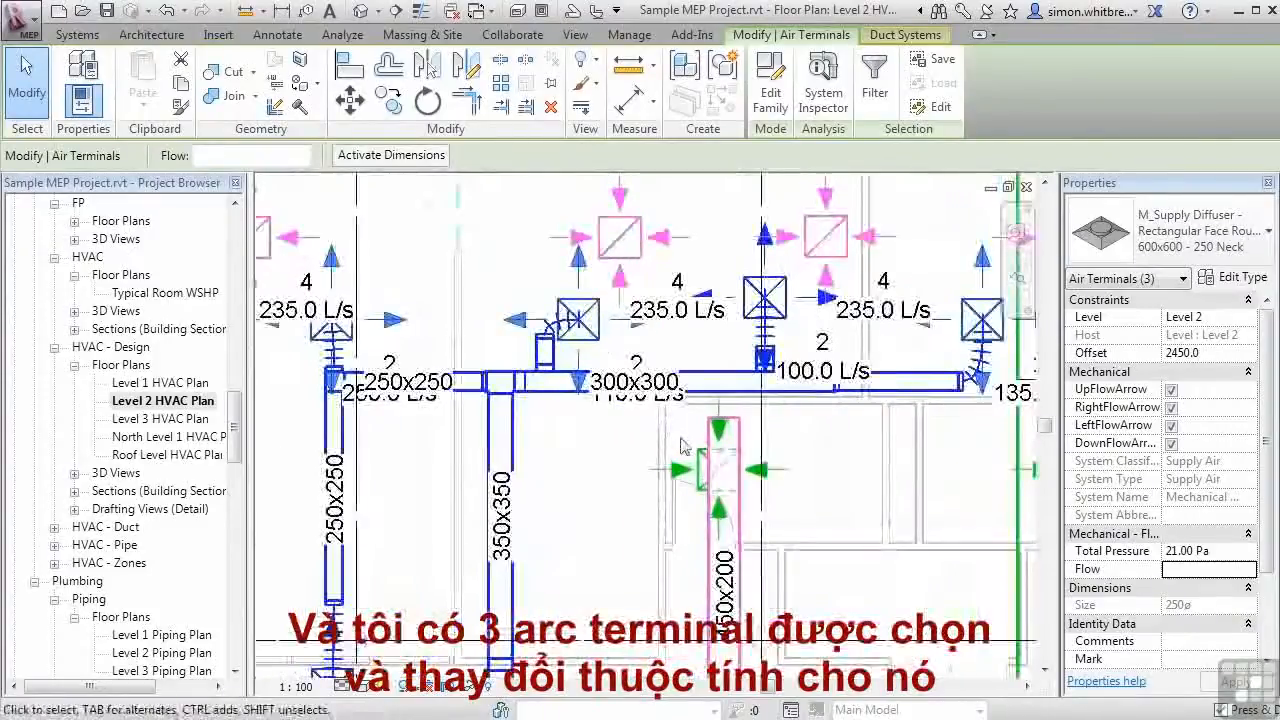
click(1206, 570)
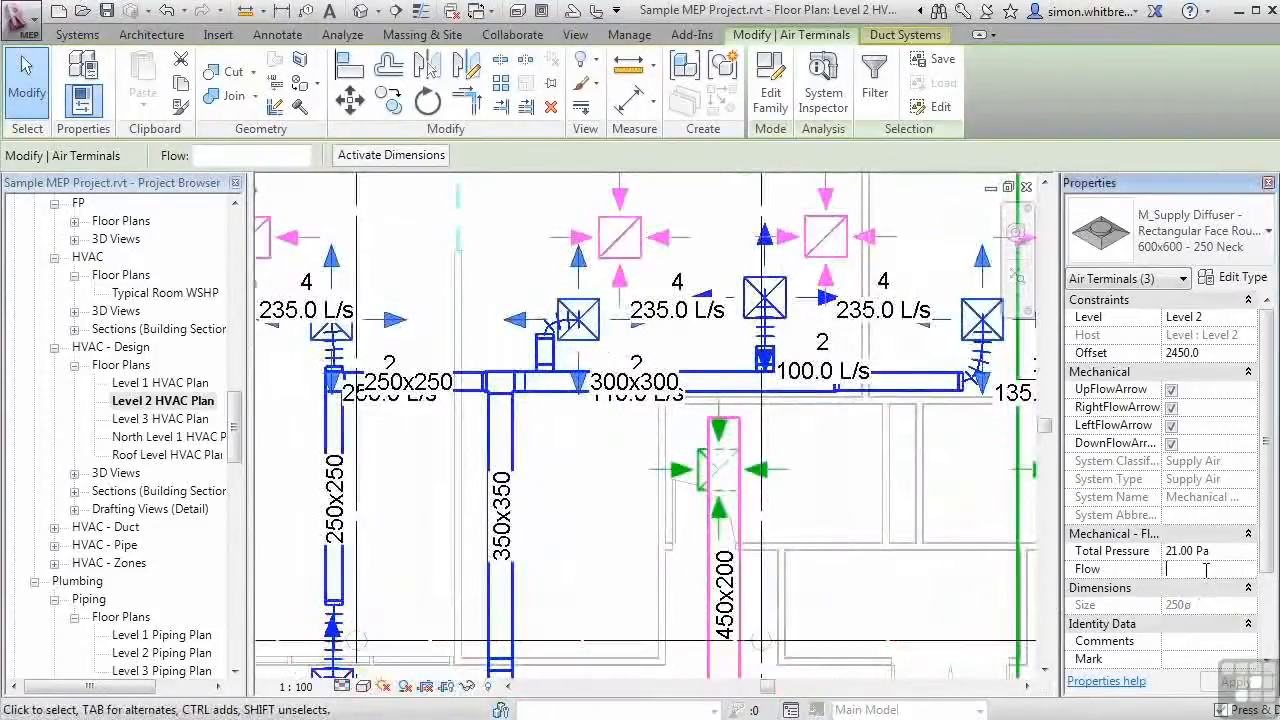
text(110)
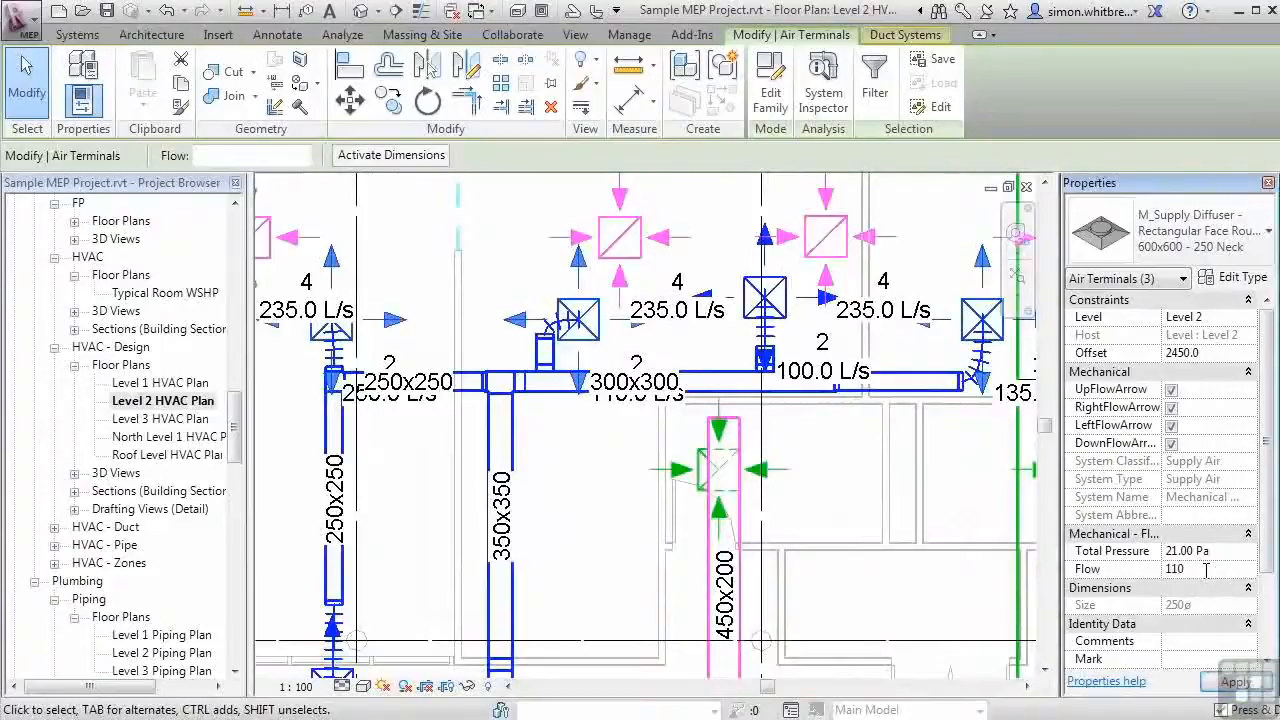
key(Return)
click(1226, 682)
click(556, 482)
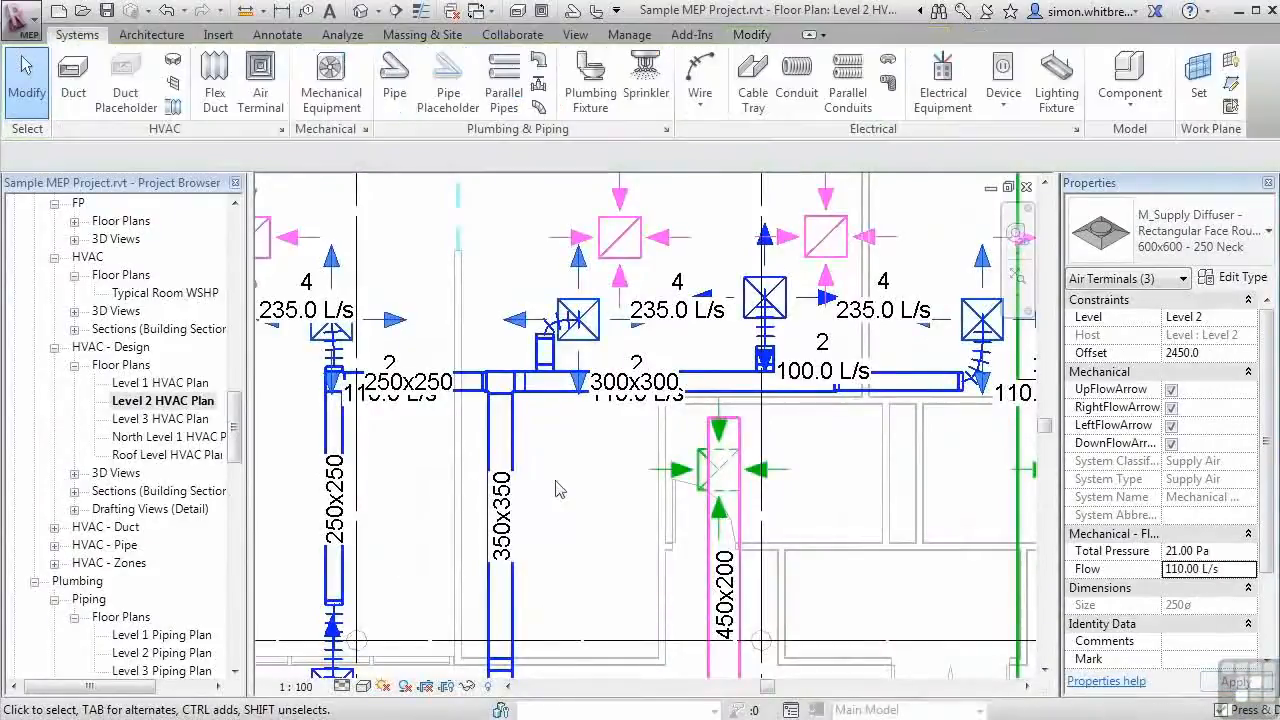
Select the 450x200 return air duct and review its constraints, mechanical, flow and dimension properties.
click(713, 540)
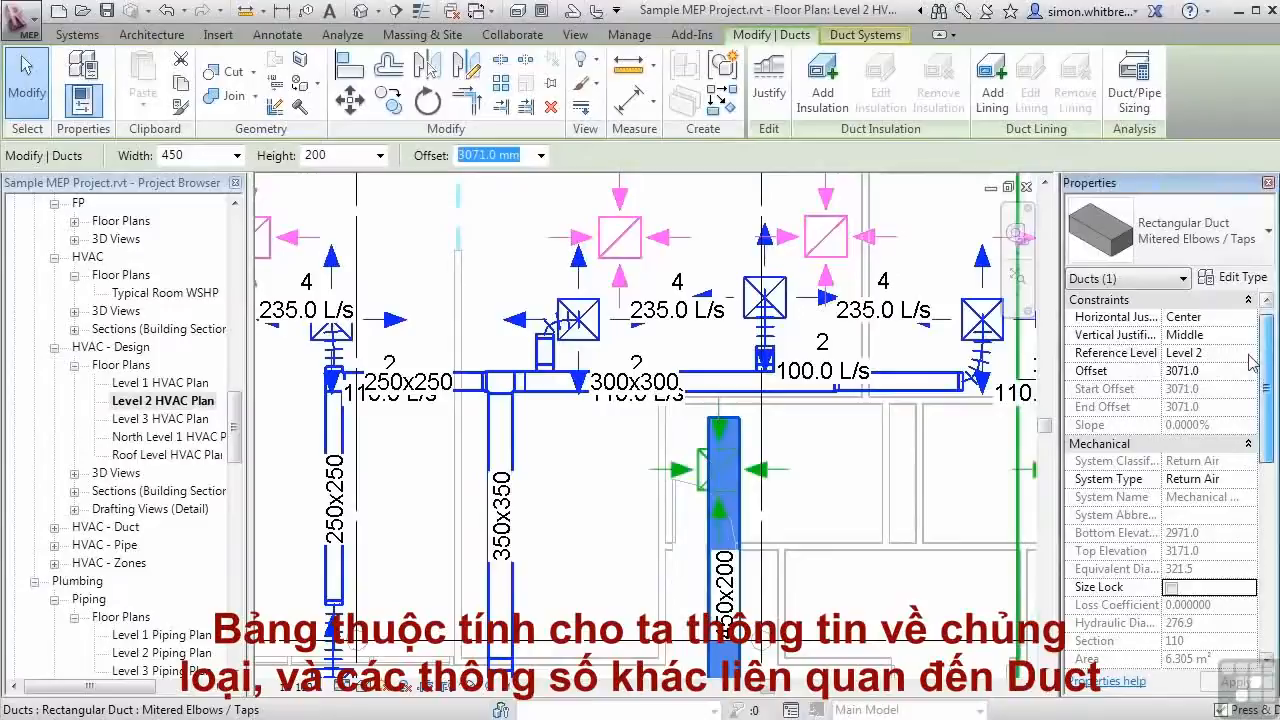
scroll(1245, 400, down, 10)
scroll(1231, 485, up, 3)
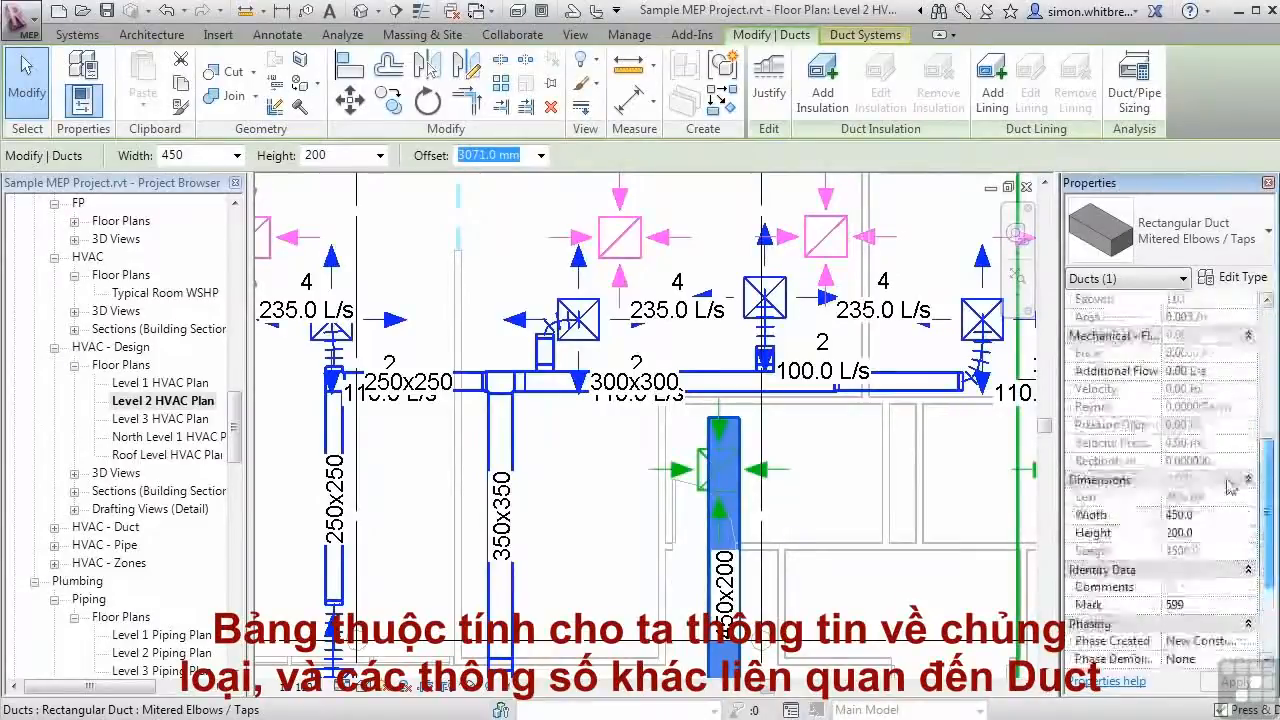
scroll(1231, 485, up, 4)
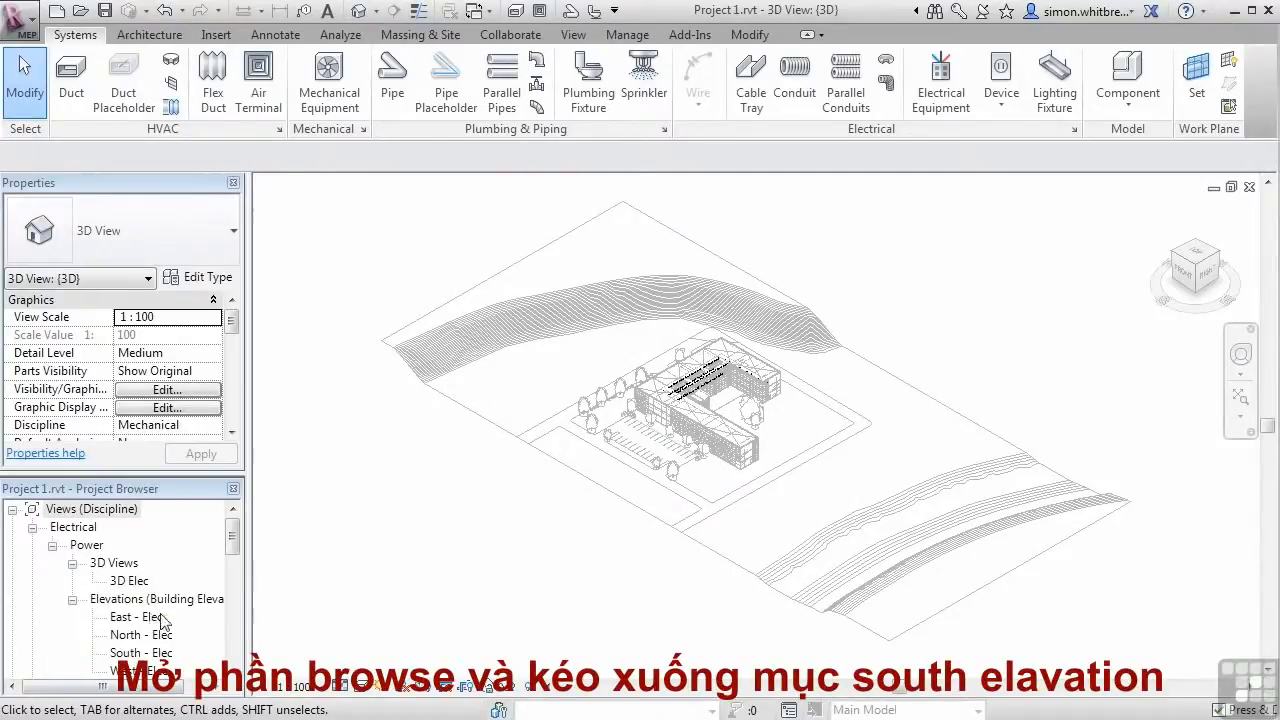
In Project 1, open the North - Elec building elevation and bring the linked model's level heads into view.
double_click(136, 636)
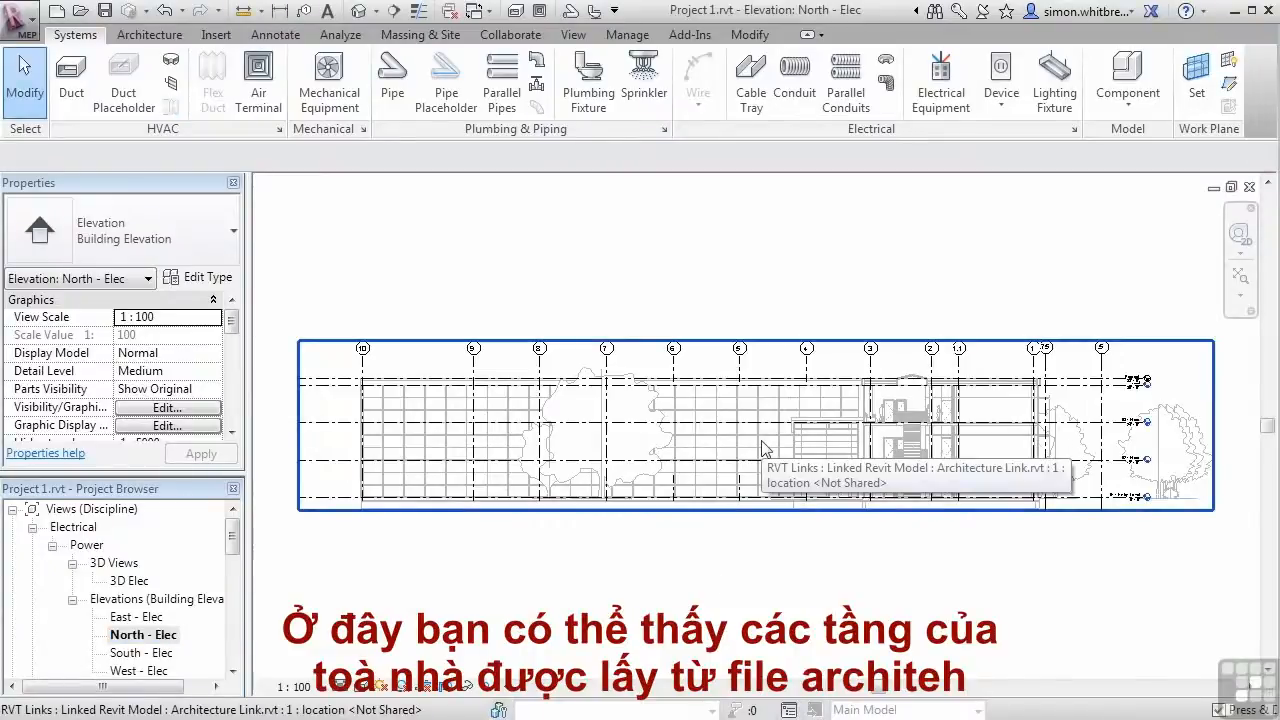
middle_drag(1012, 440, 770, 445)
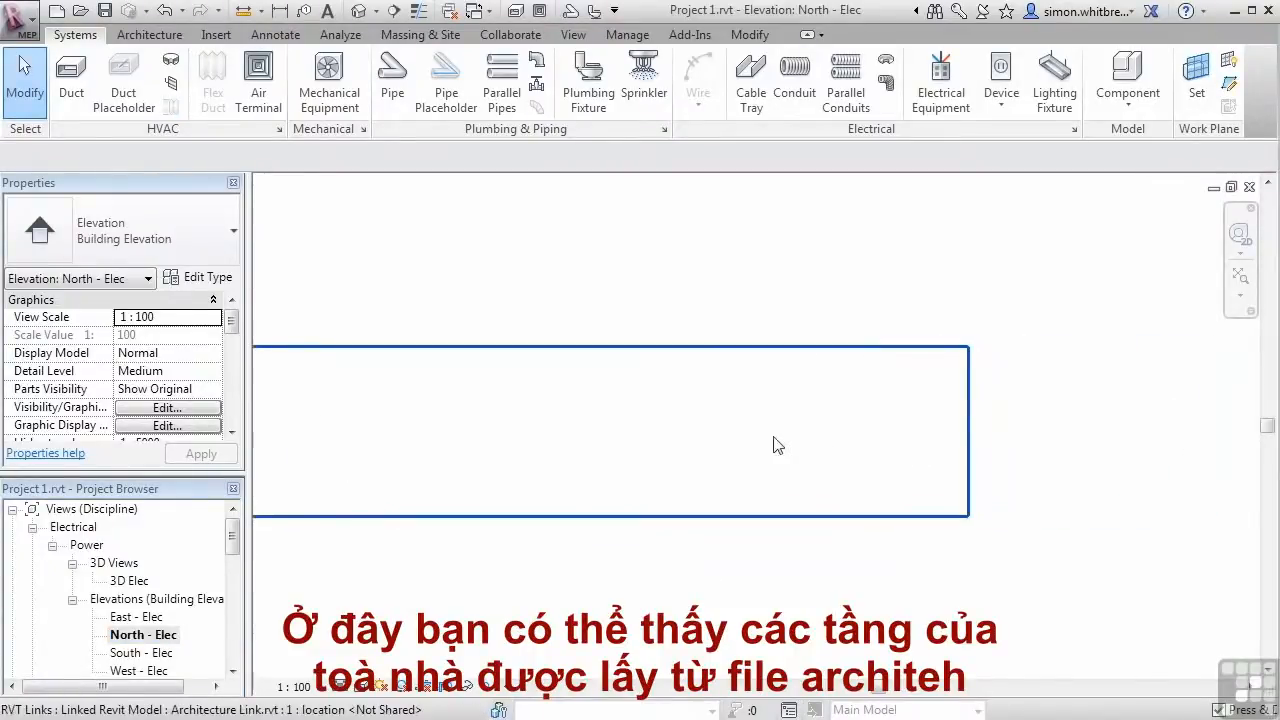
scroll(835, 447, up, 5)
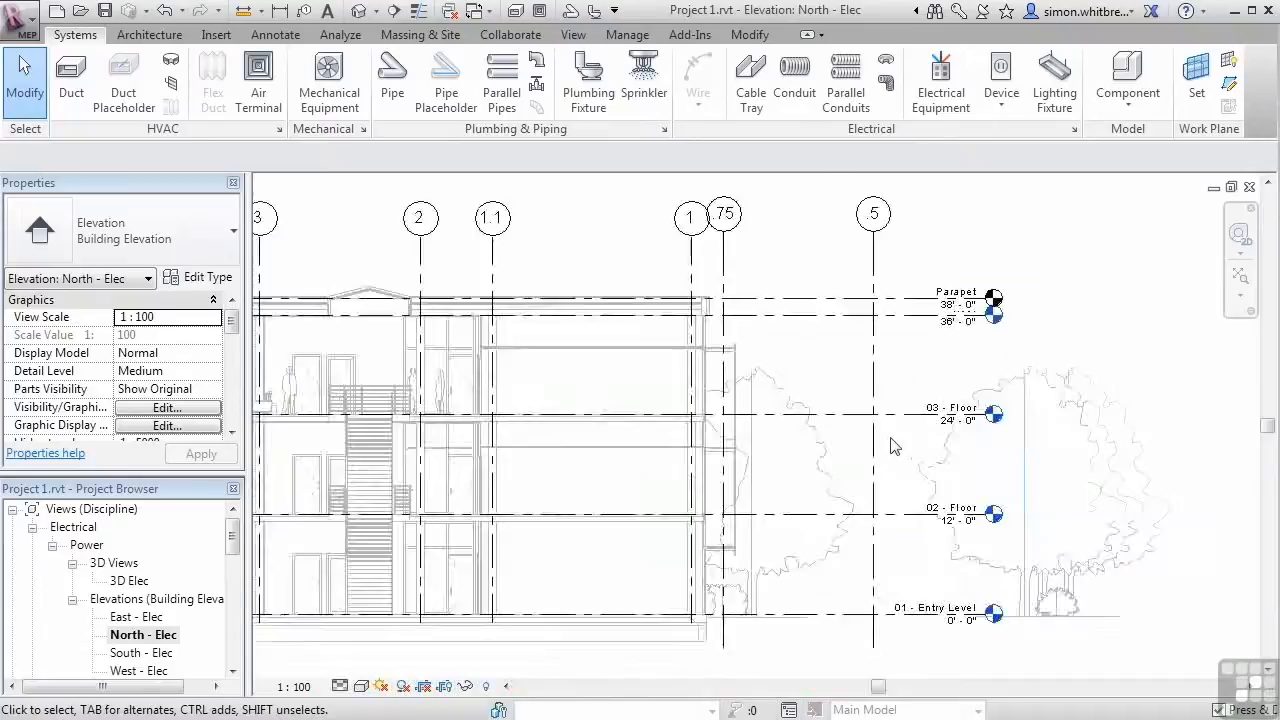
middle_drag(893, 446, 714, 451)
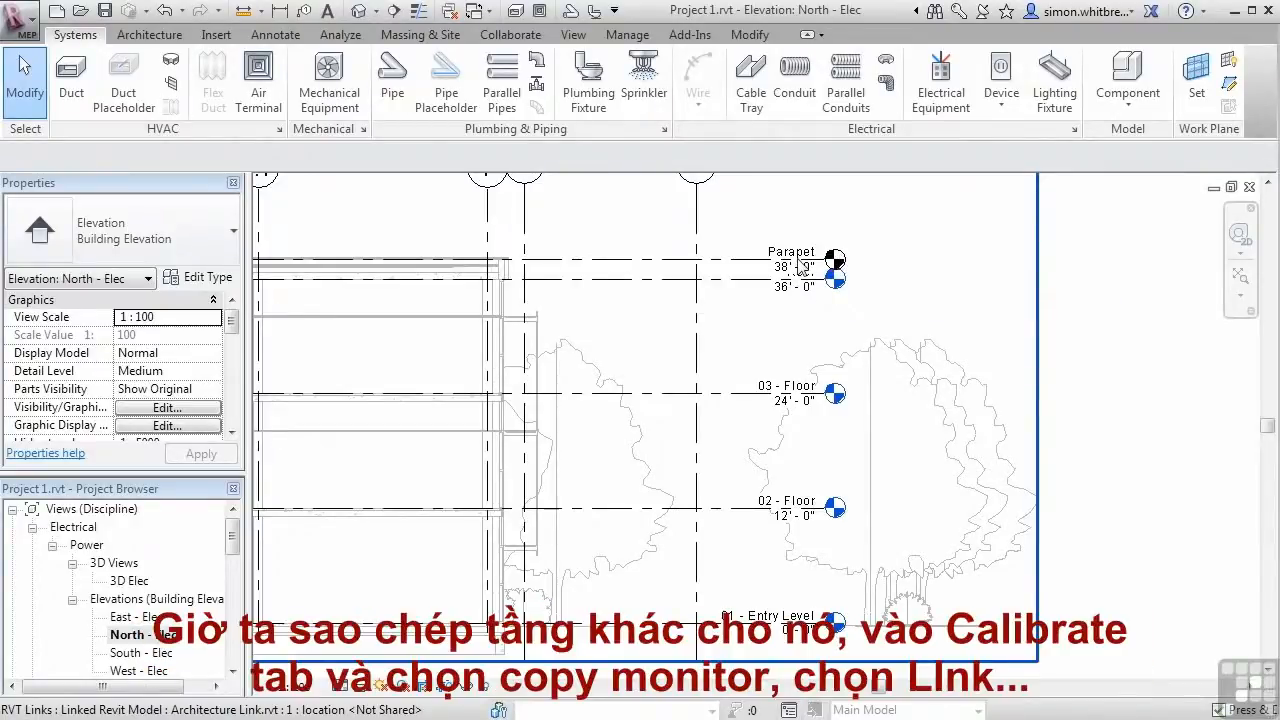
Copy/Monitor the 01 - Entry Level, 02 - Floor, 03 - Floor and Roof levels from the linked architecture model and finish the session.
click(510, 36)
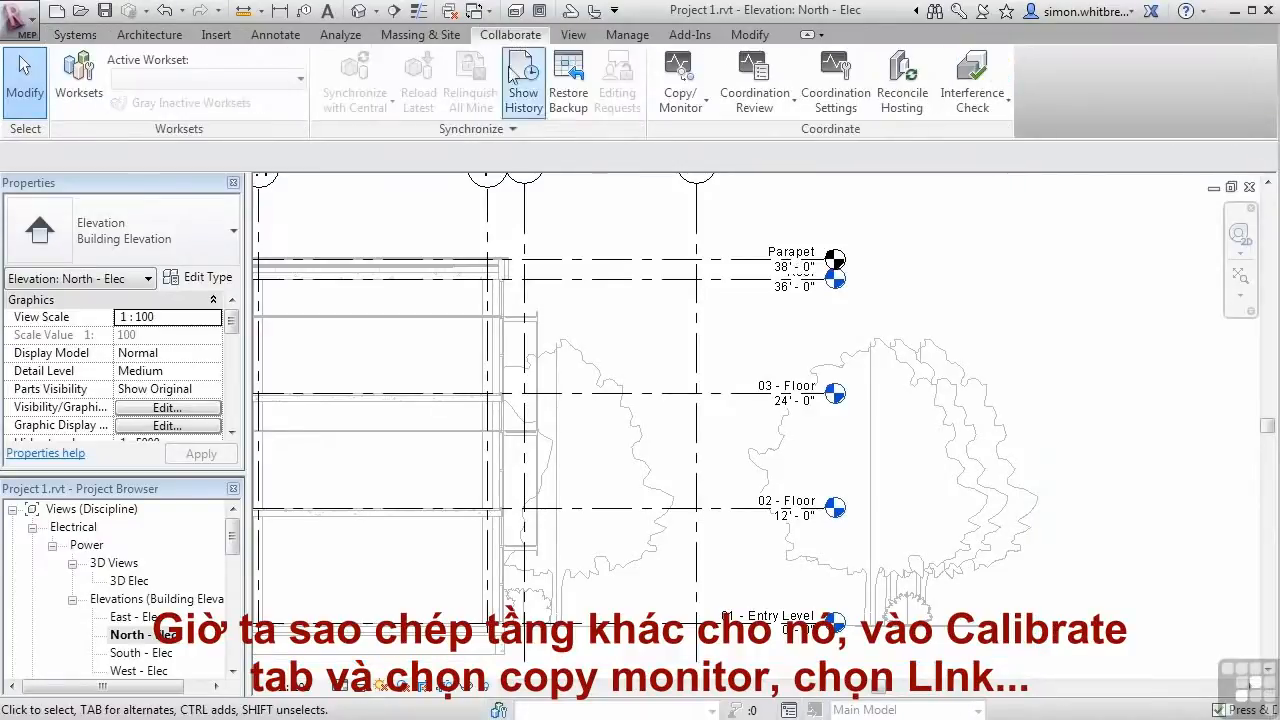
click(680, 95)
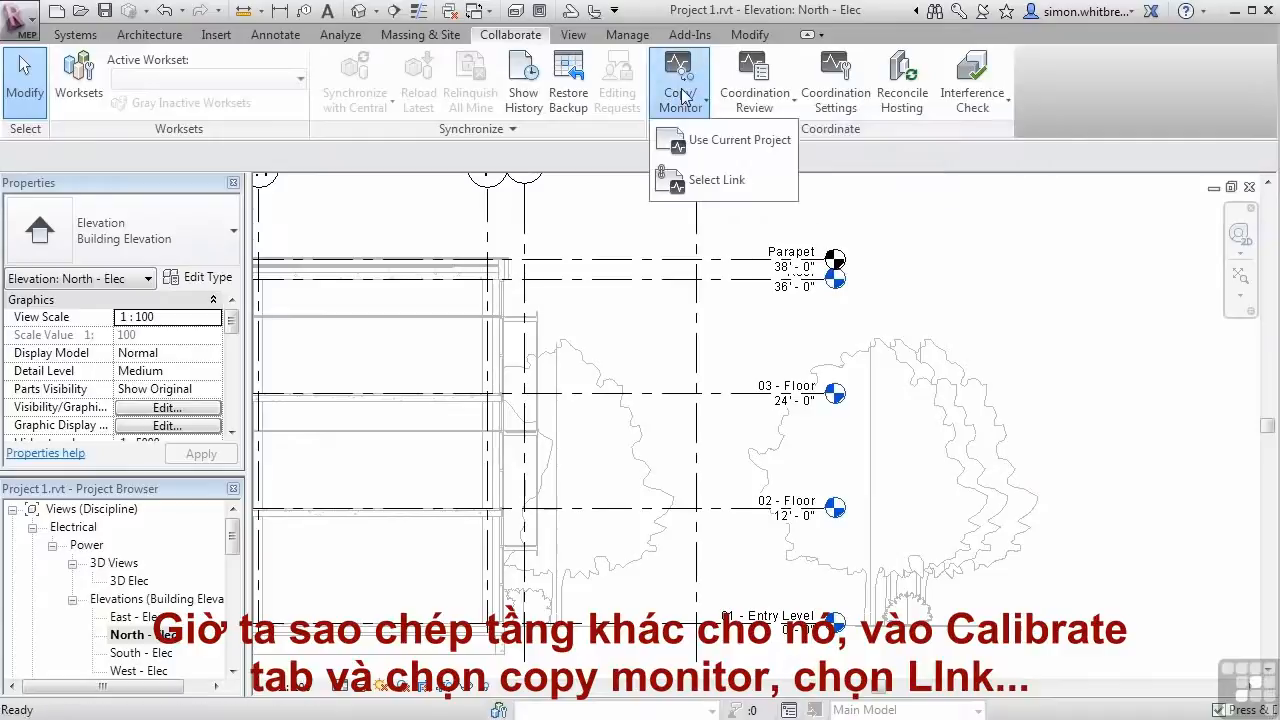
click(716, 181)
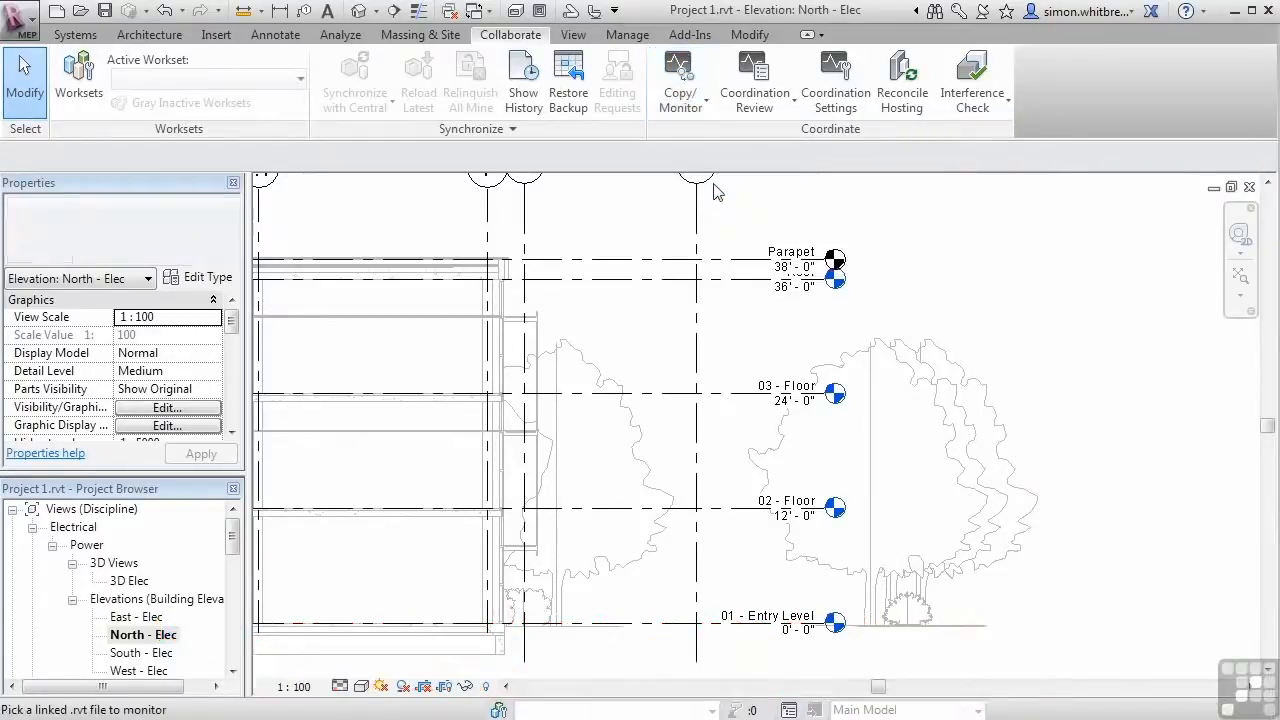
click(838, 370)
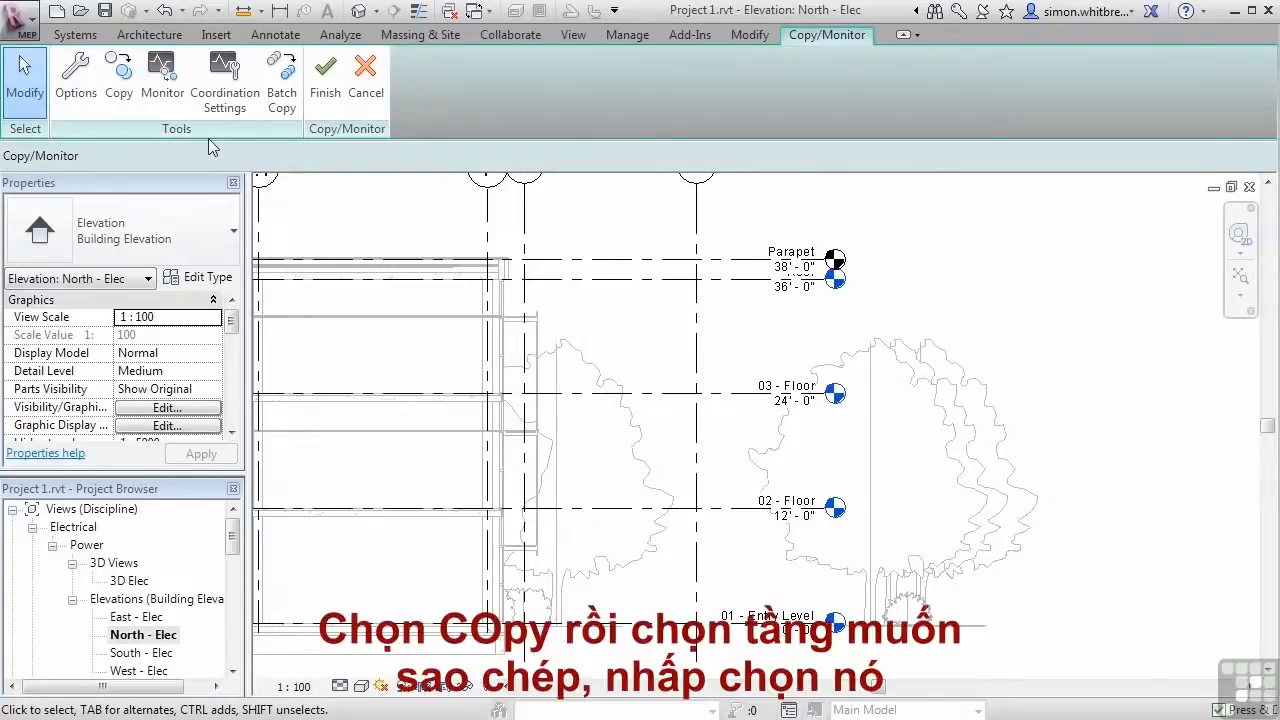
click(124, 116)
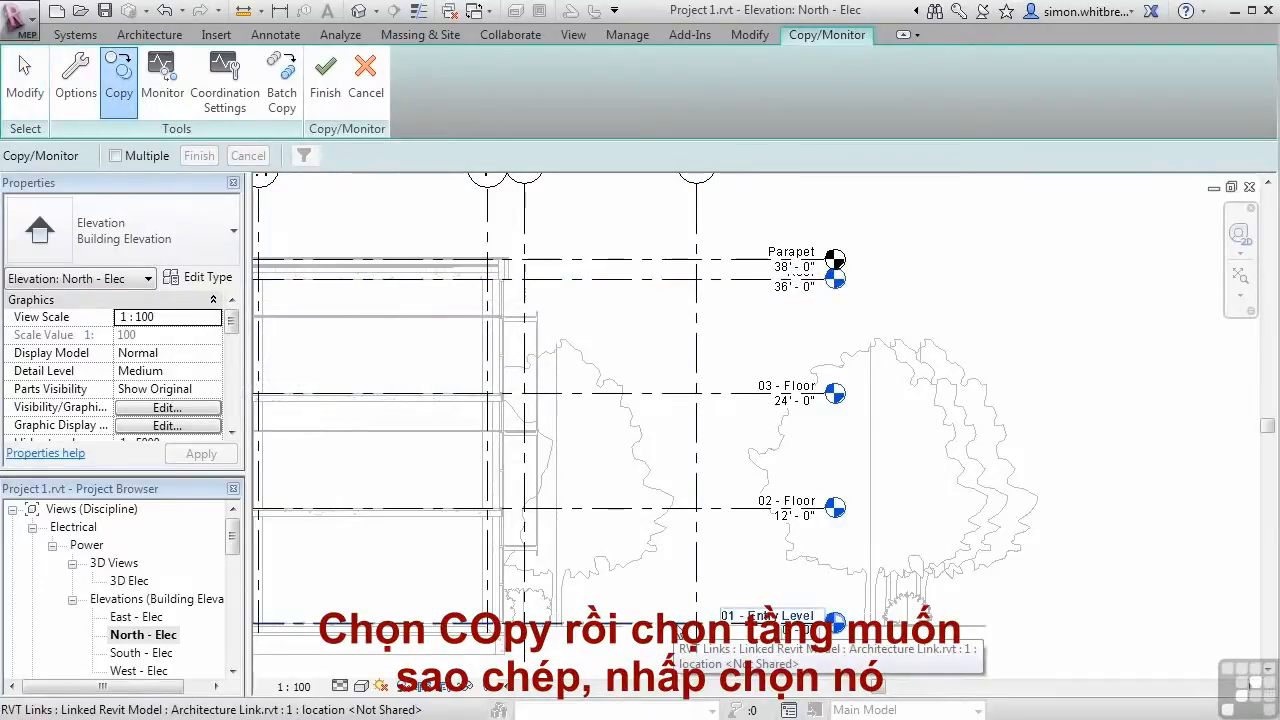
click(676, 630)
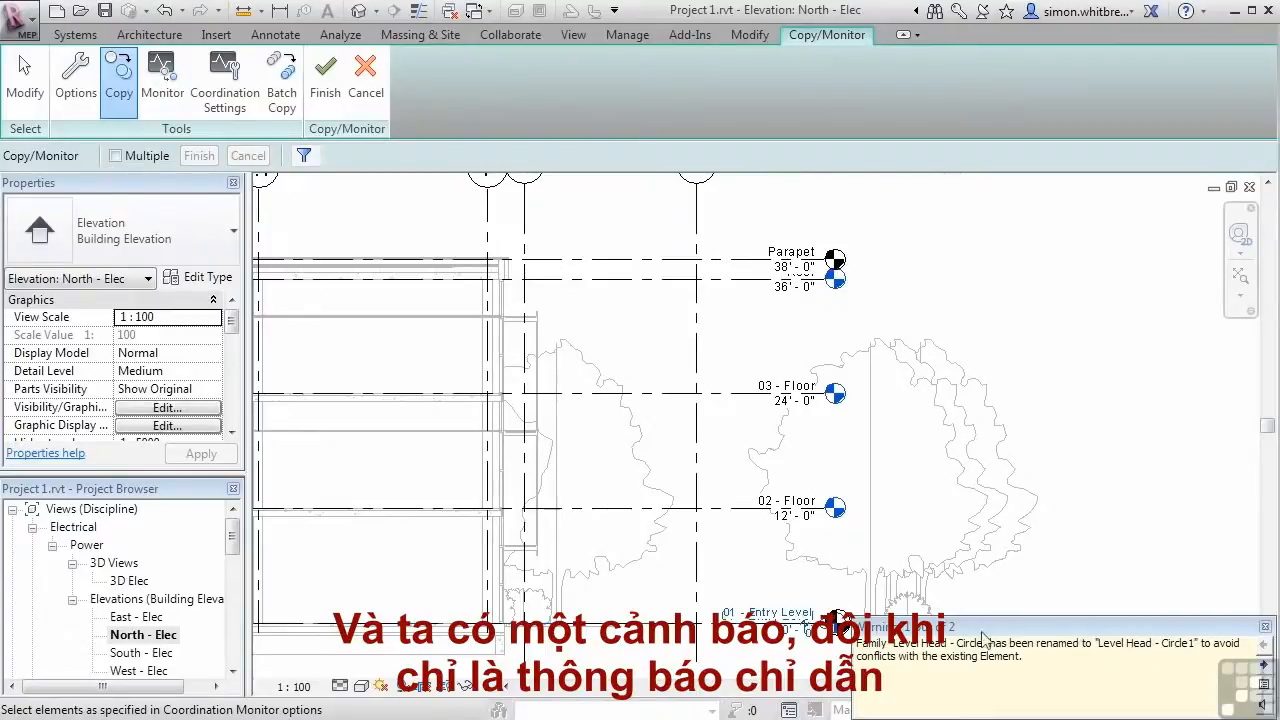
click(623, 614)
middle_drag(623, 614, 817, 609)
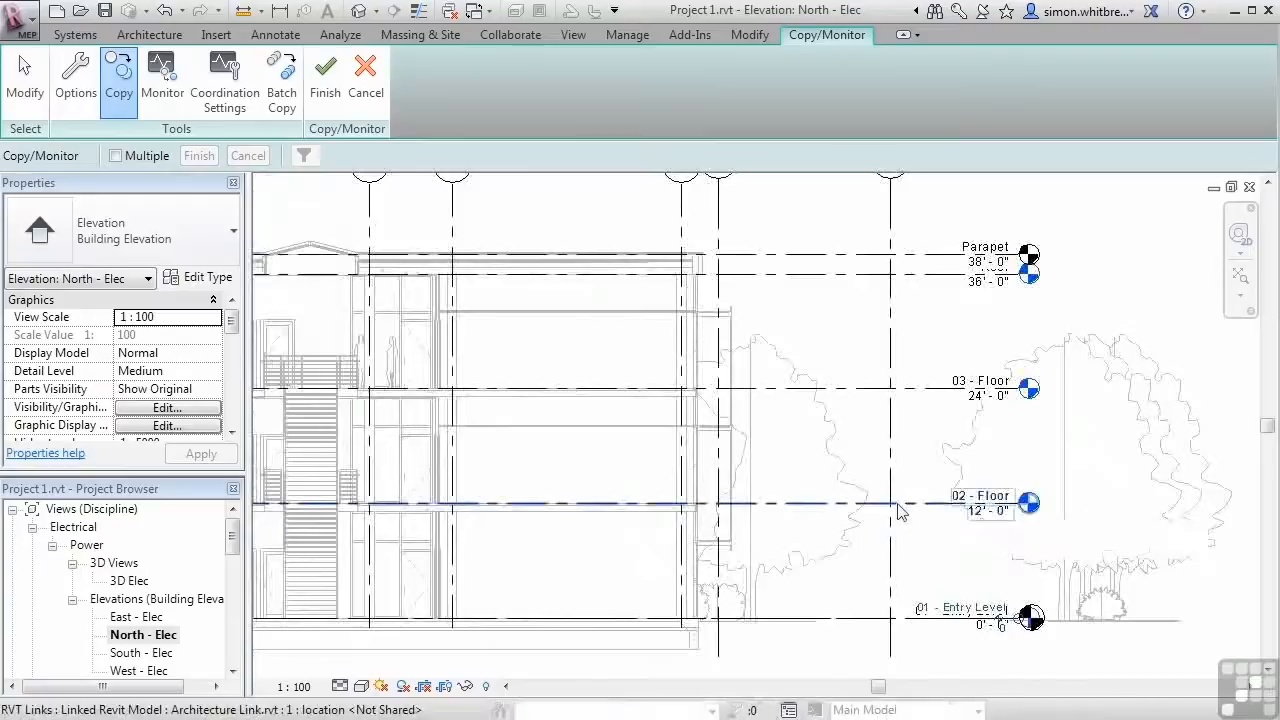
click(898, 505)
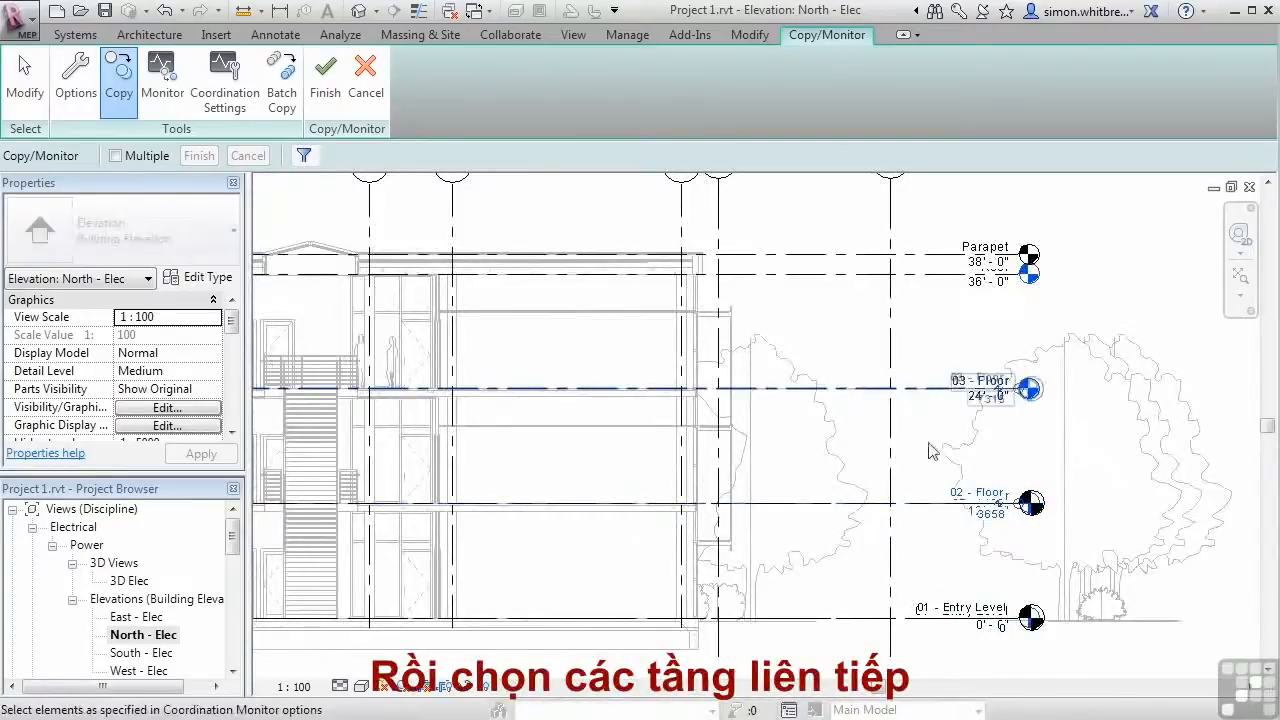
click(924, 398)
click(935, 285)
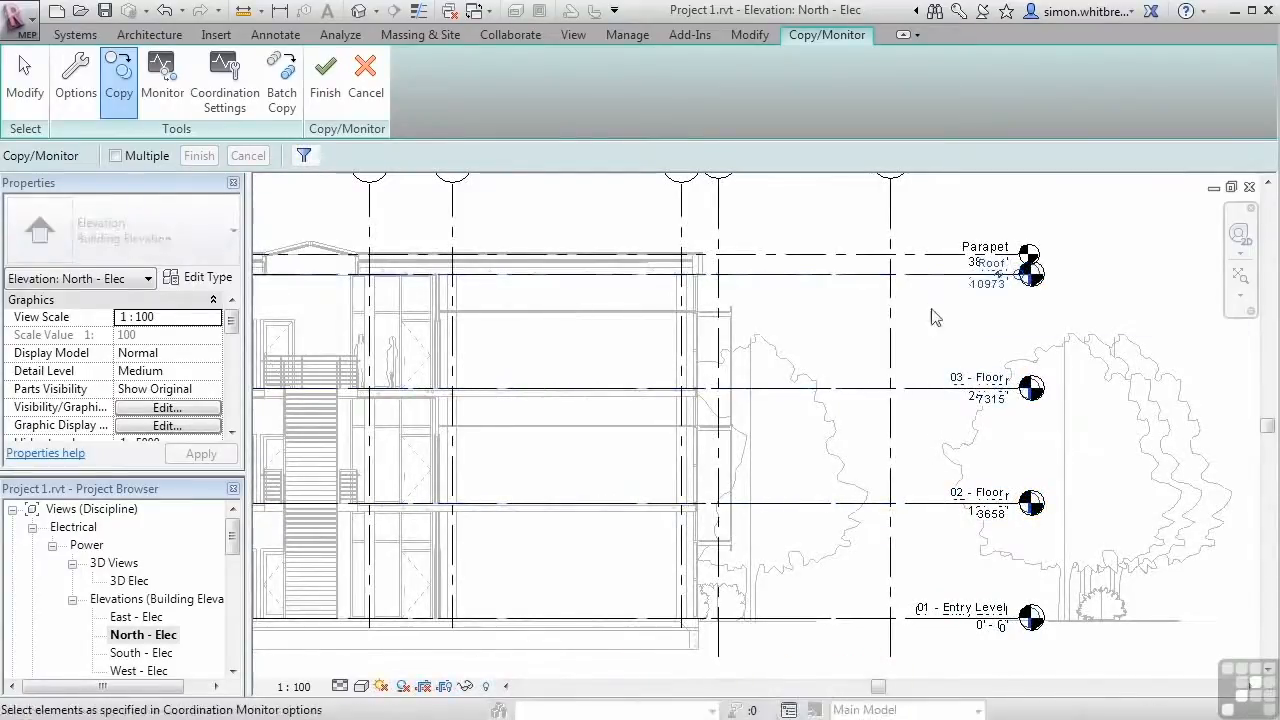
click(325, 97)
Stretch the copied level heads outward past the linked ones using the Roof level, inspect its monitor symbol and clear the selection.
click(1018, 290)
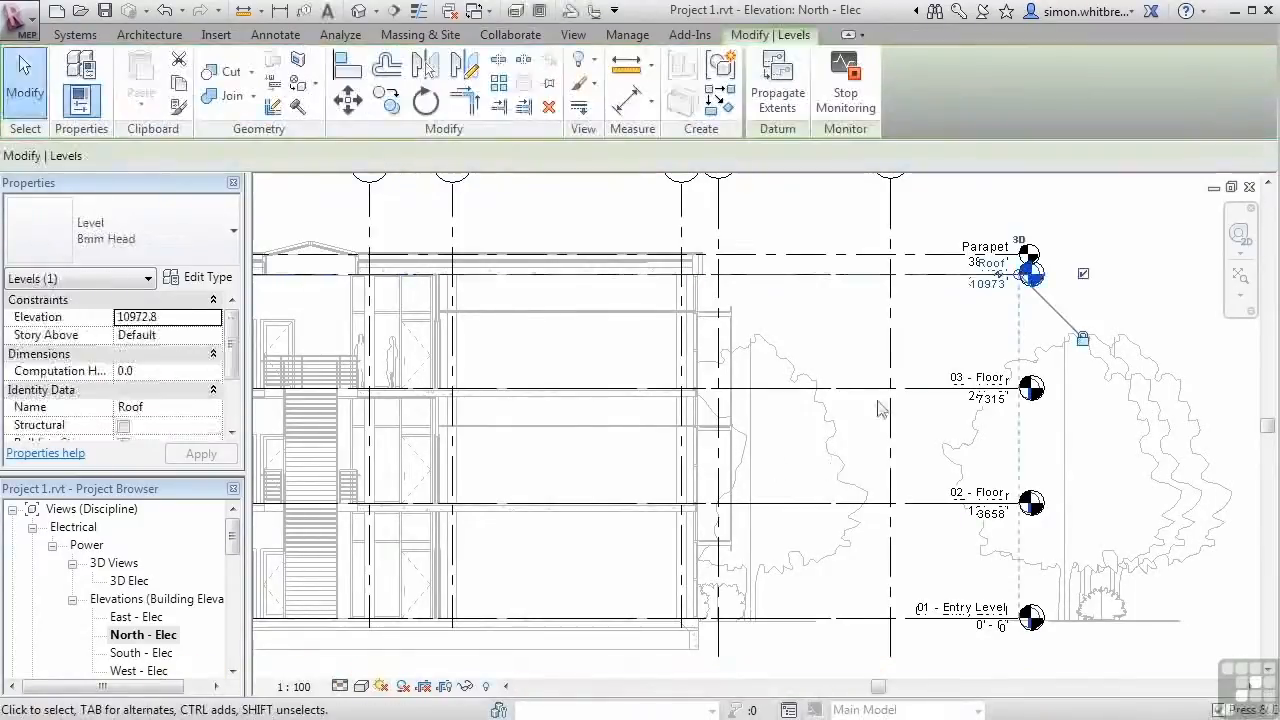
drag(1024, 283, 1159, 280)
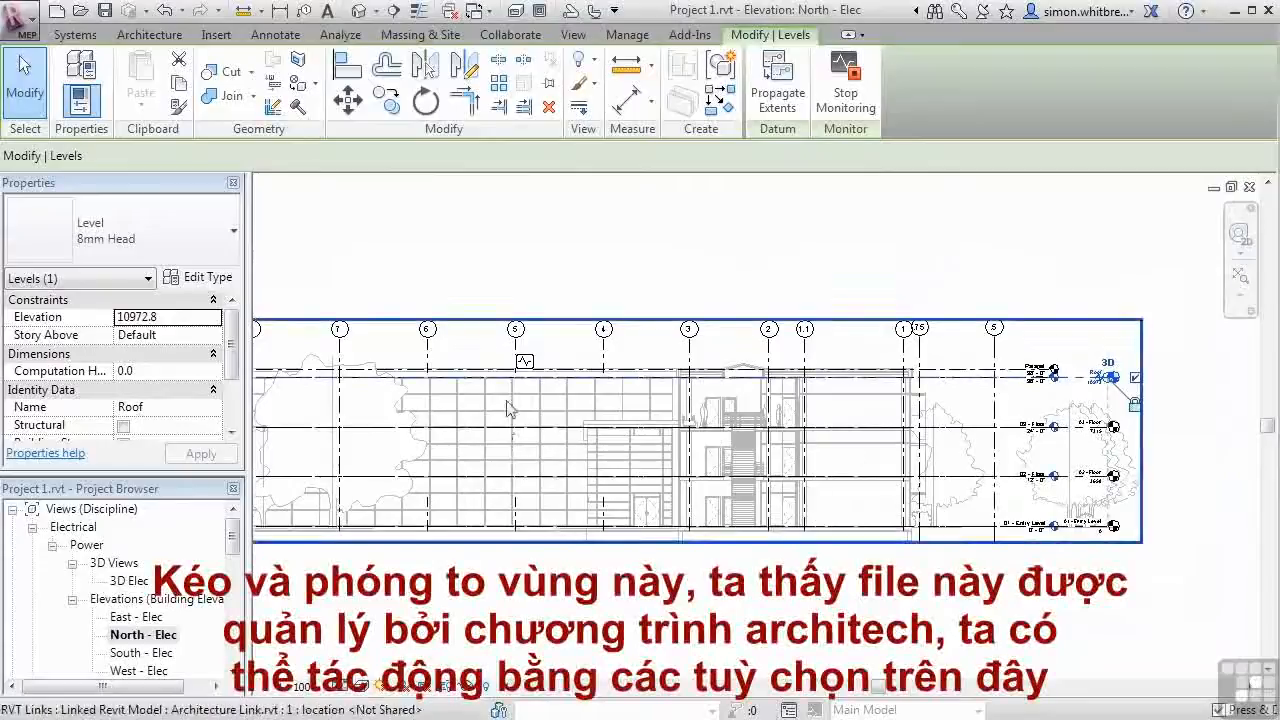
scroll(524, 382, up, 3)
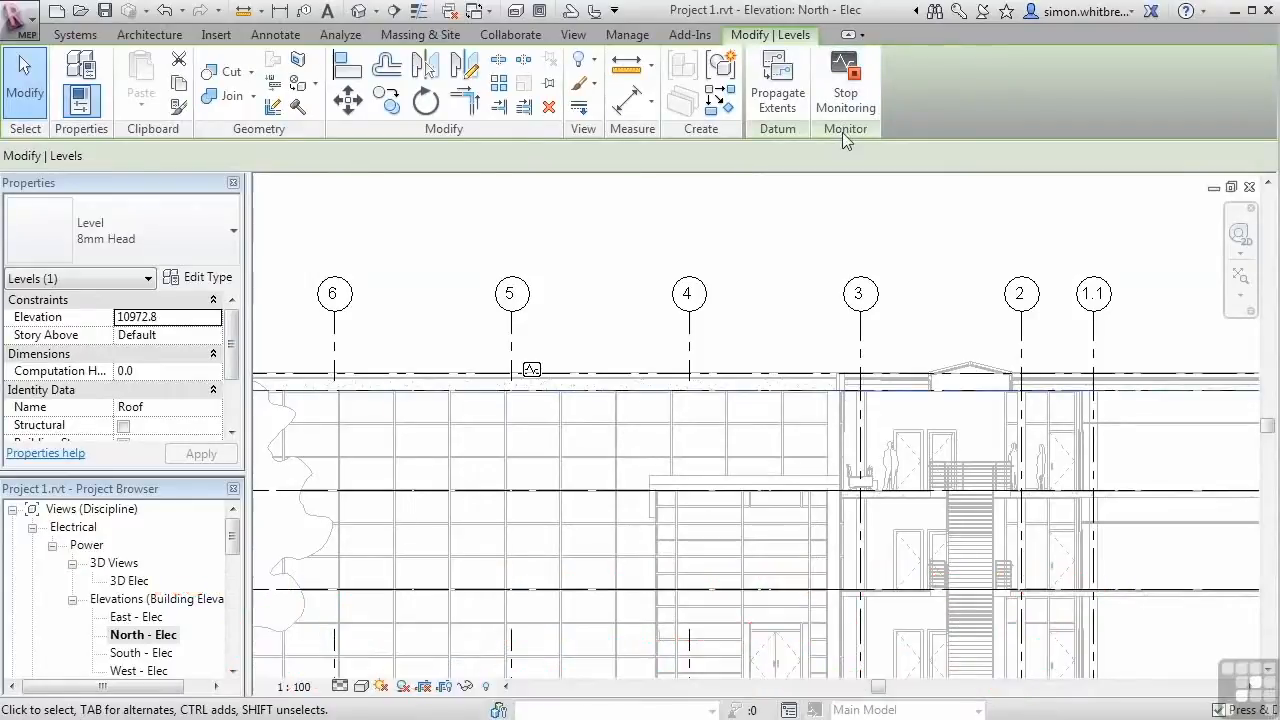
key(Escape)
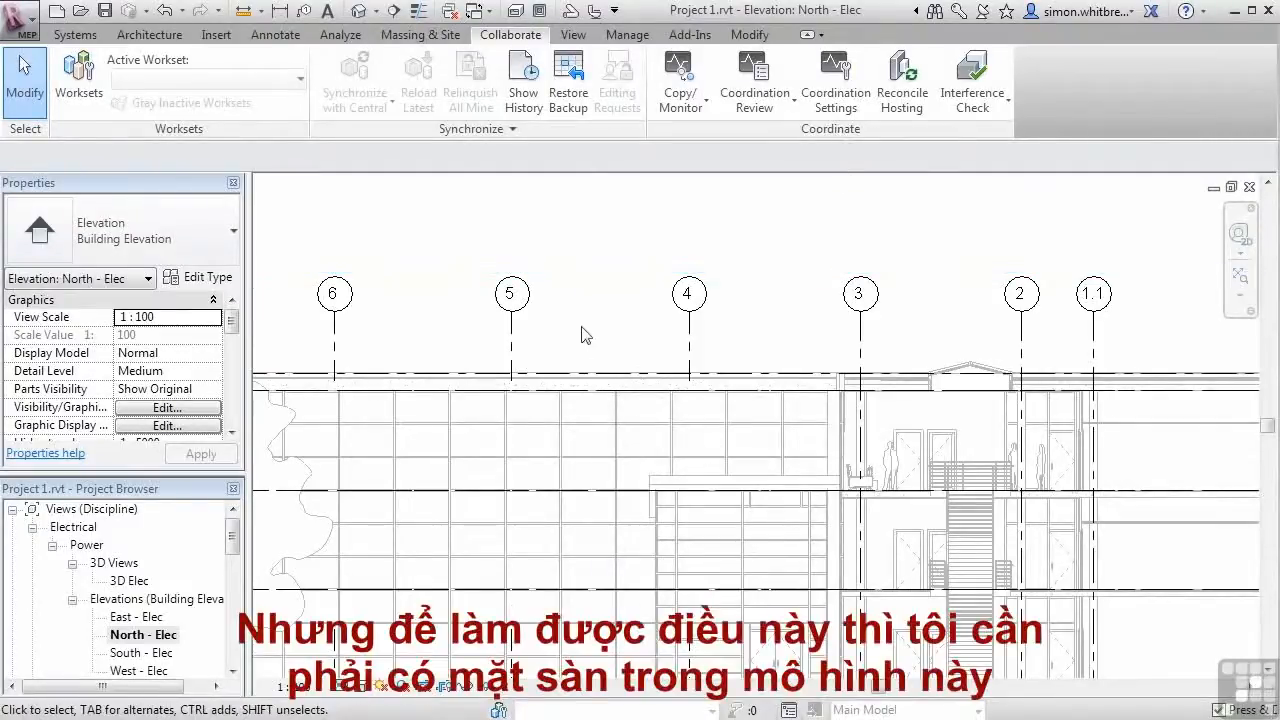
Create new floor plan views for the 01 - Entry Level, 02 - Floor, 03 - Floor and Roof levels.
scroll(574, 312, down, 2)
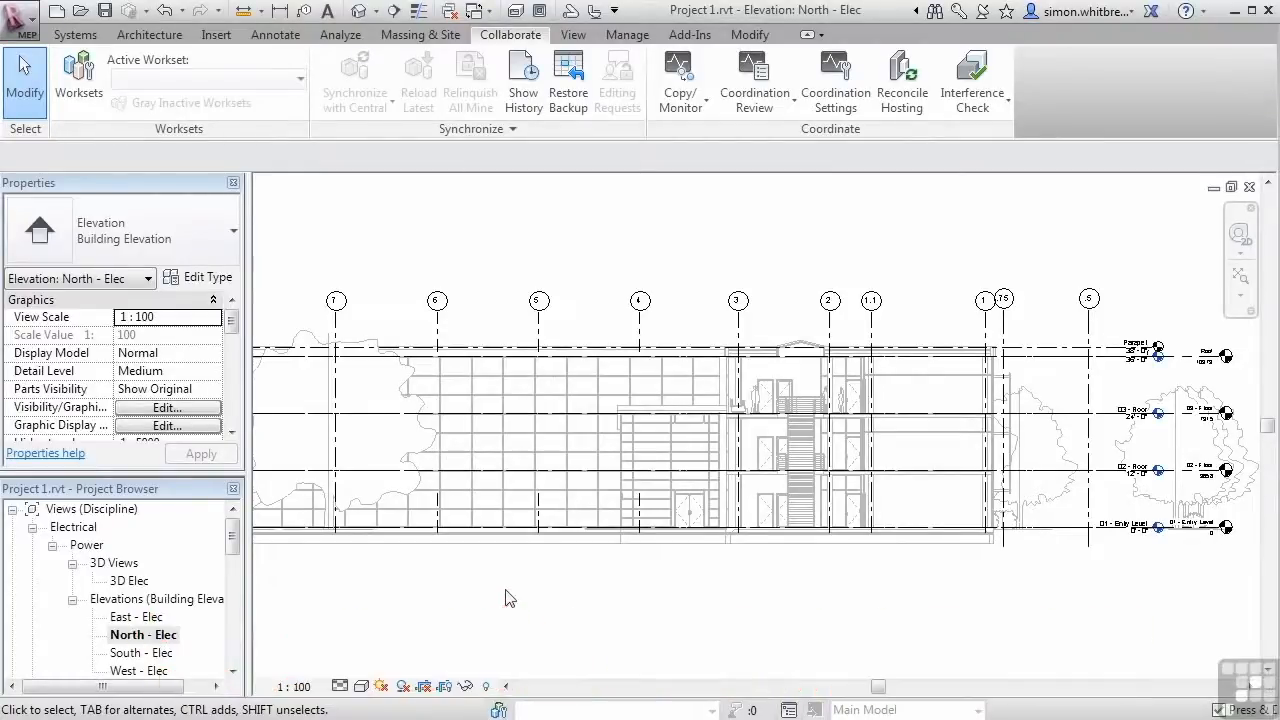
click(572, 35)
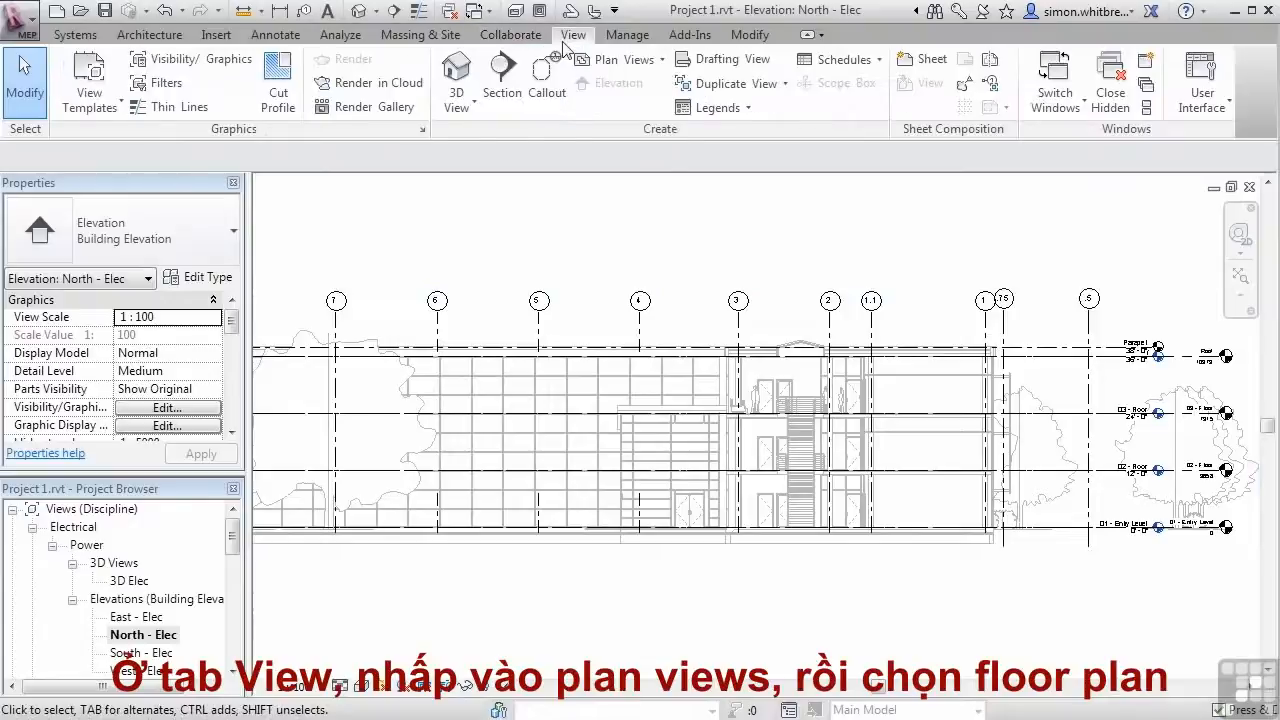
click(618, 60)
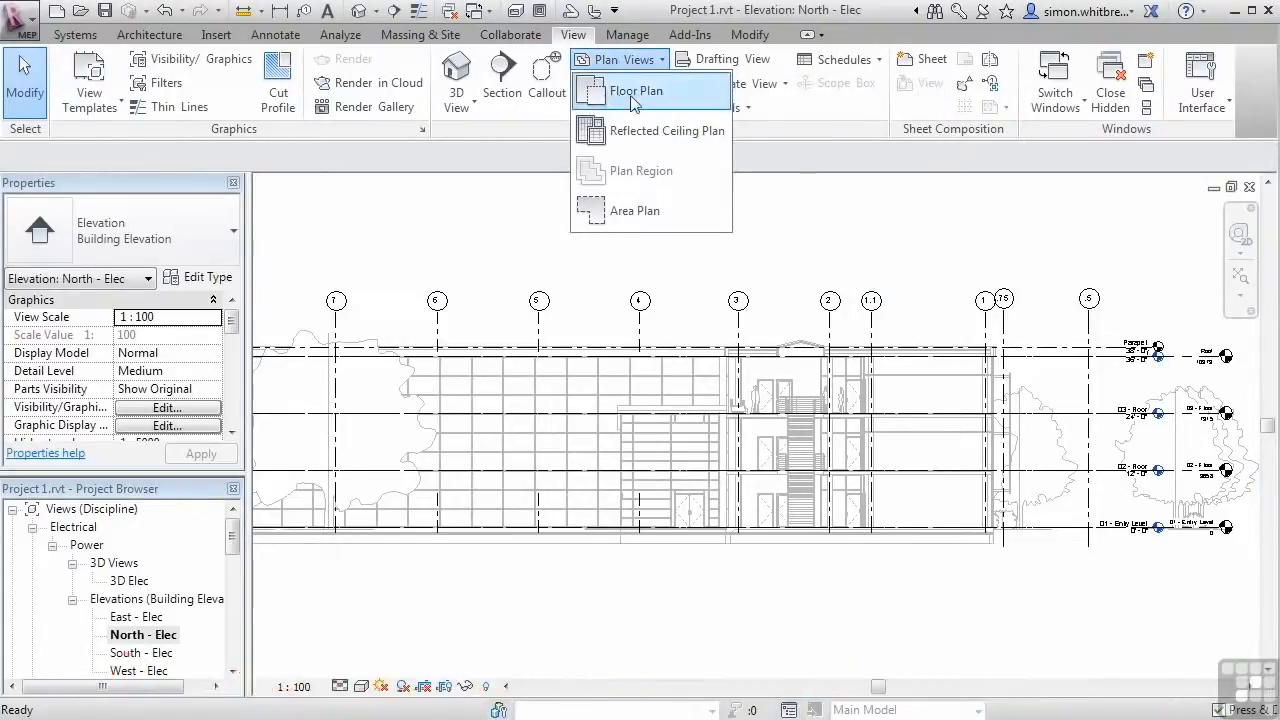
click(630, 92)
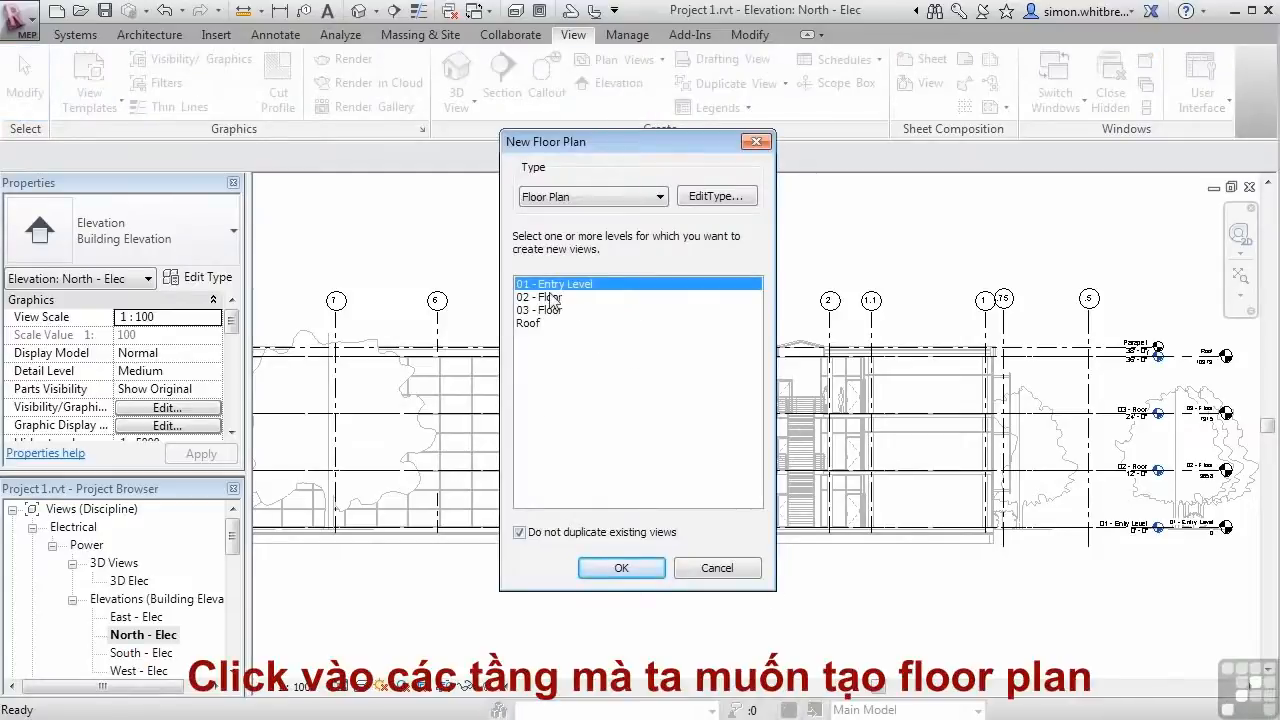
drag(540, 285, 541, 364)
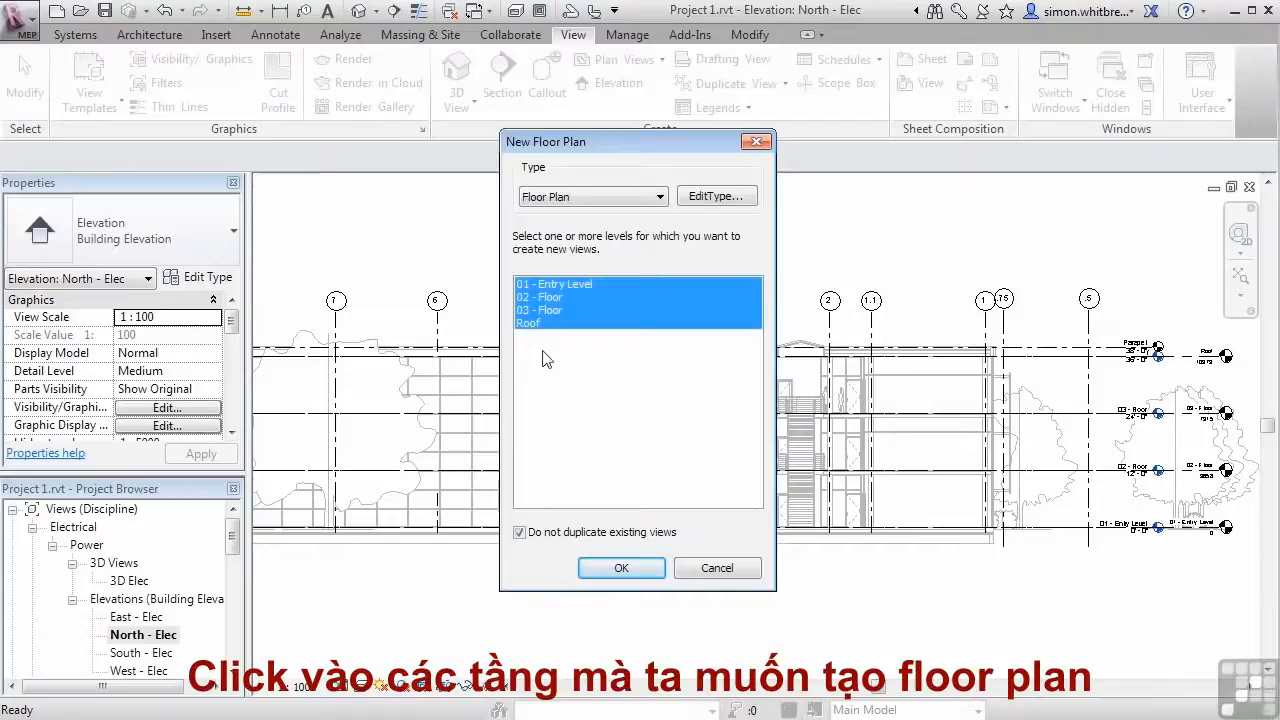
click(603, 571)
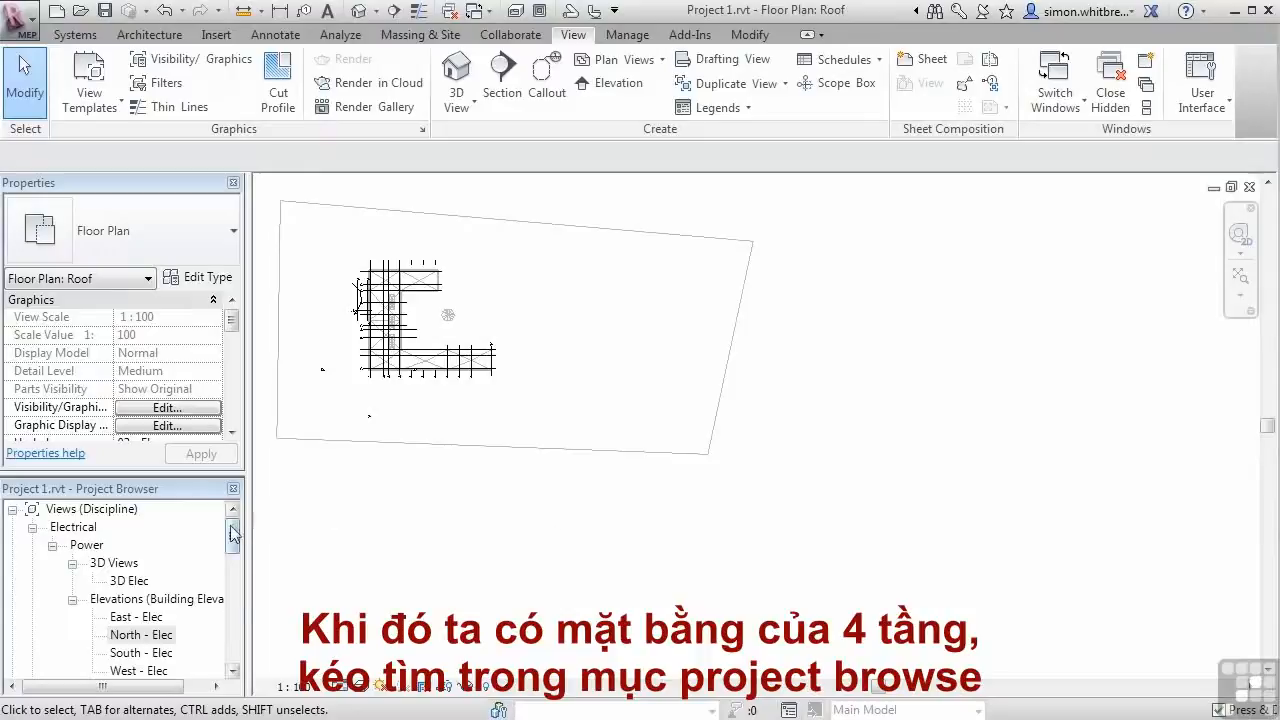
Open the 01 - Entry Level floor plan under Mechanical HVAC and frame the building and its grids.
drag(232, 533, 232, 568)
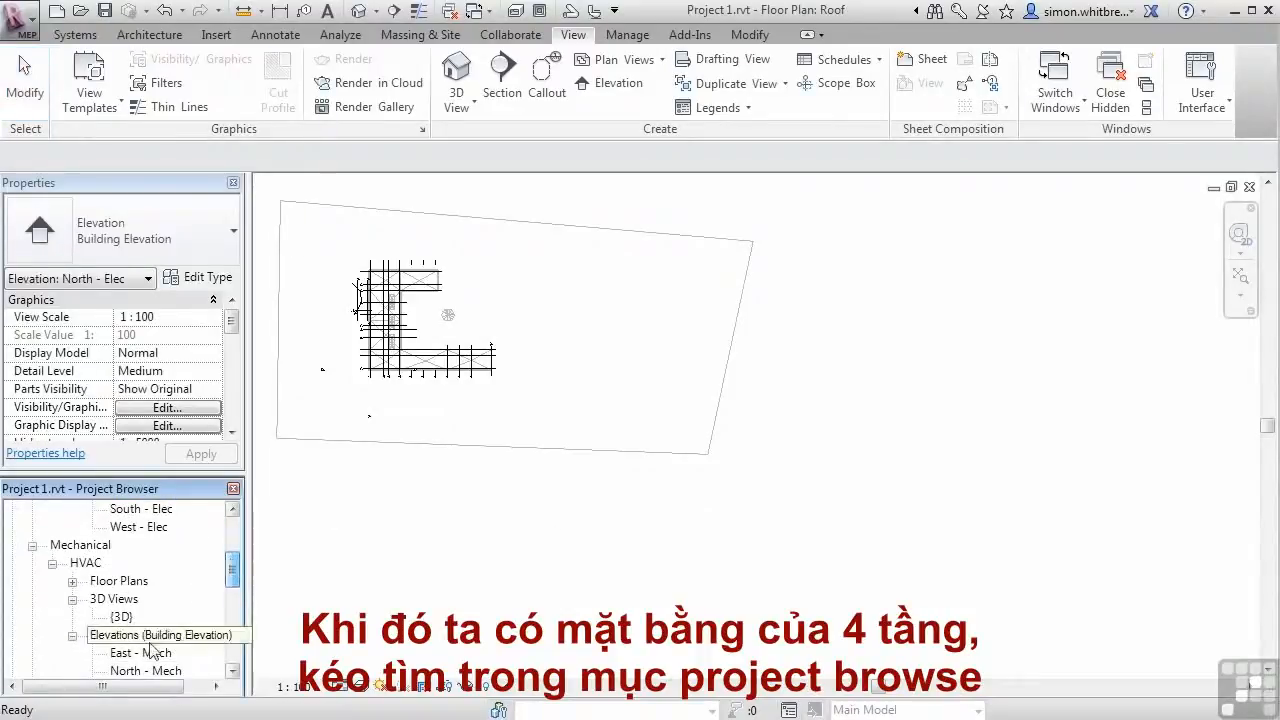
click(72, 581)
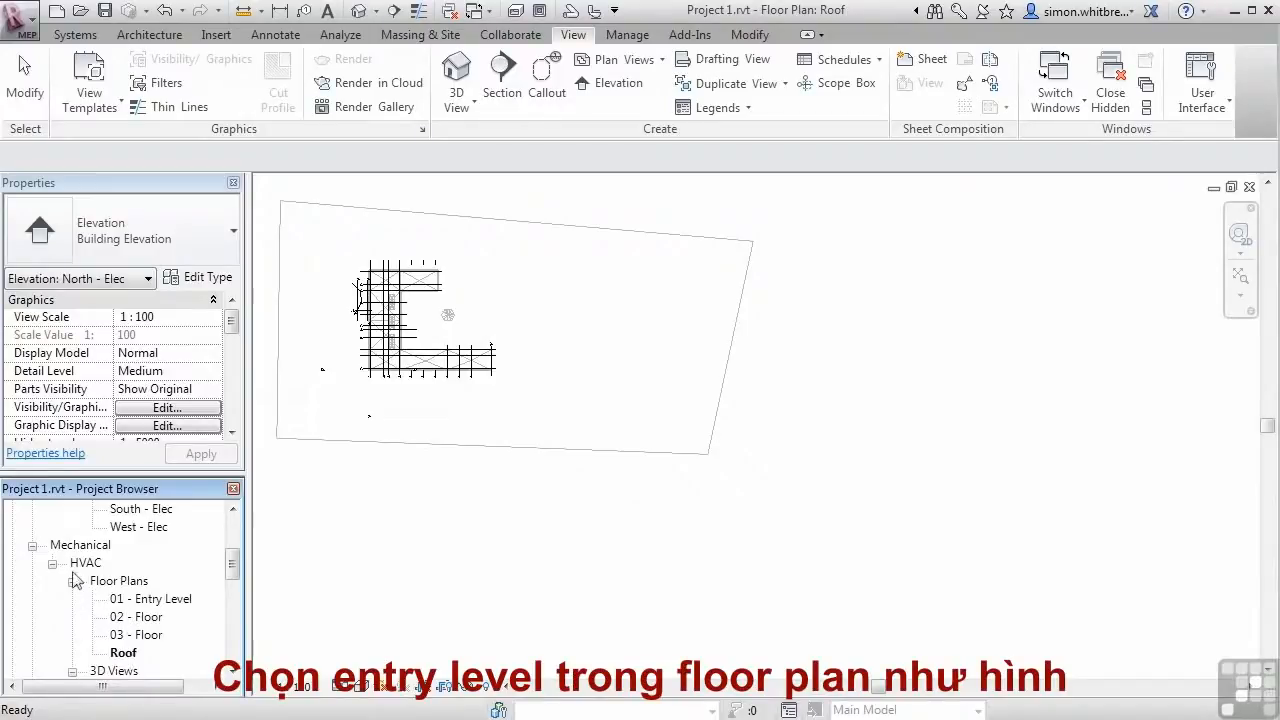
double_click(127, 601)
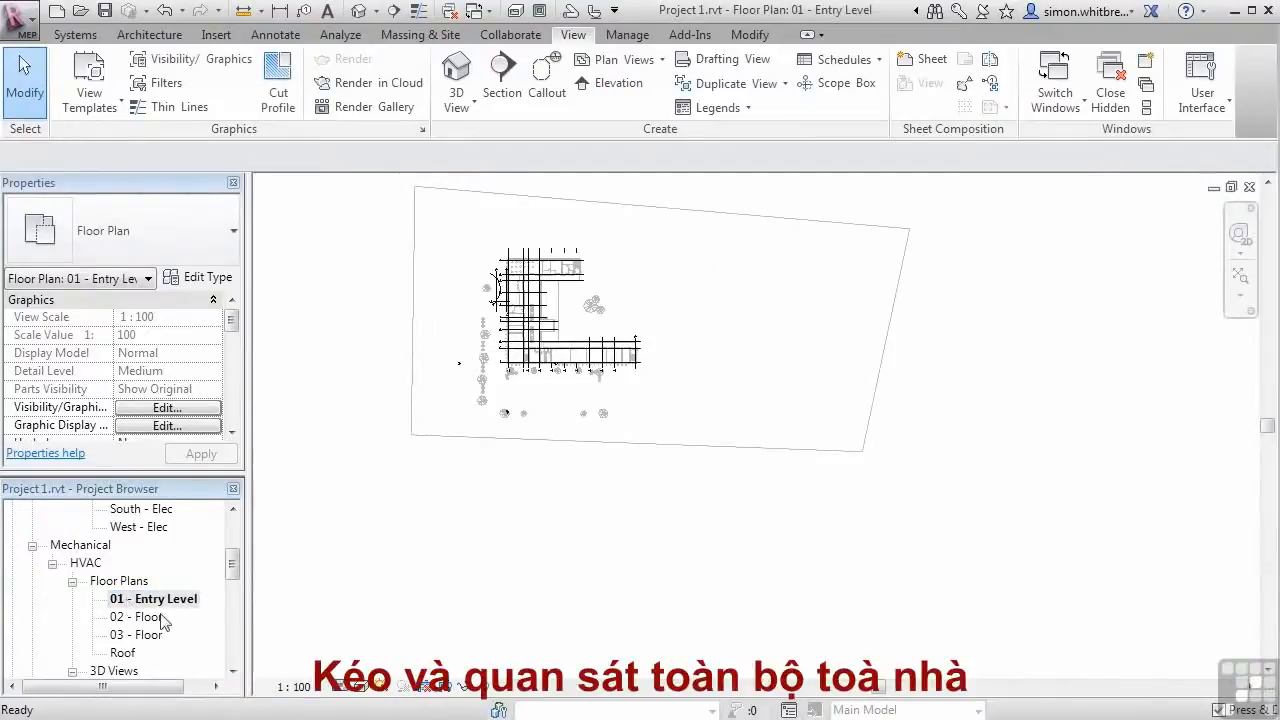
scroll(535, 277, up, 3)
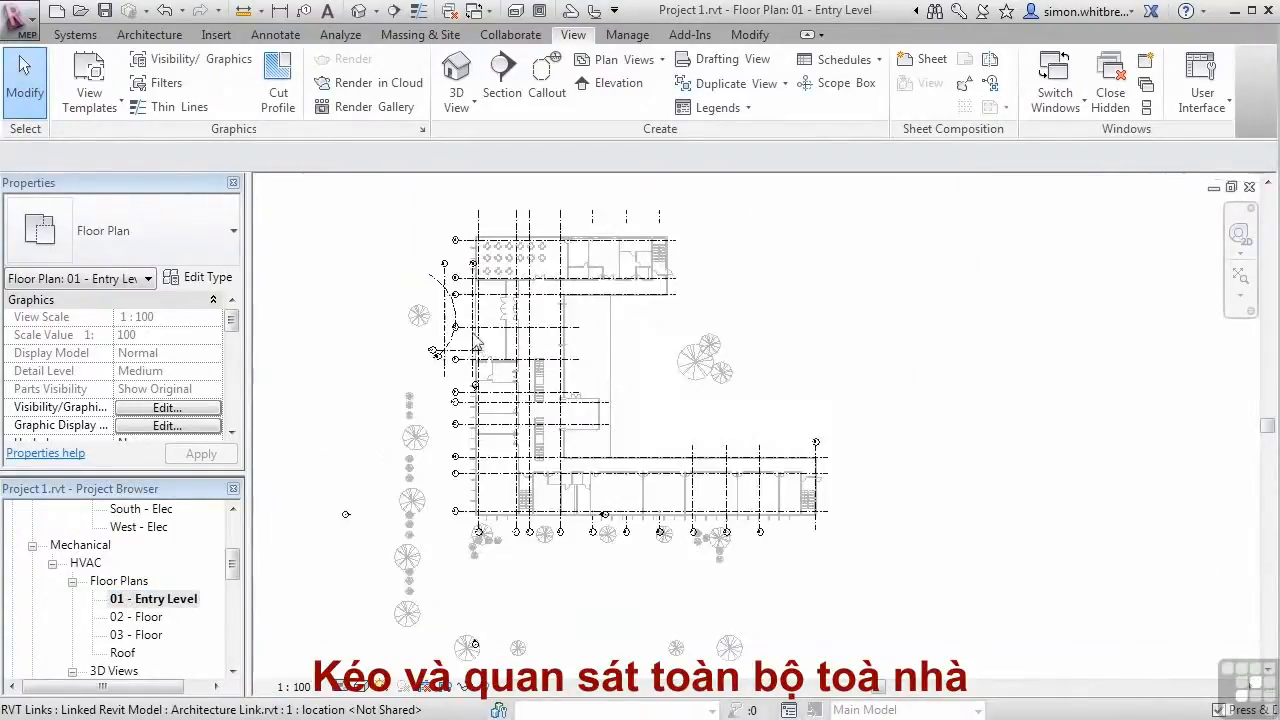
middle_drag(490, 354, 524, 438)
scroll(535, 492, up, 1)
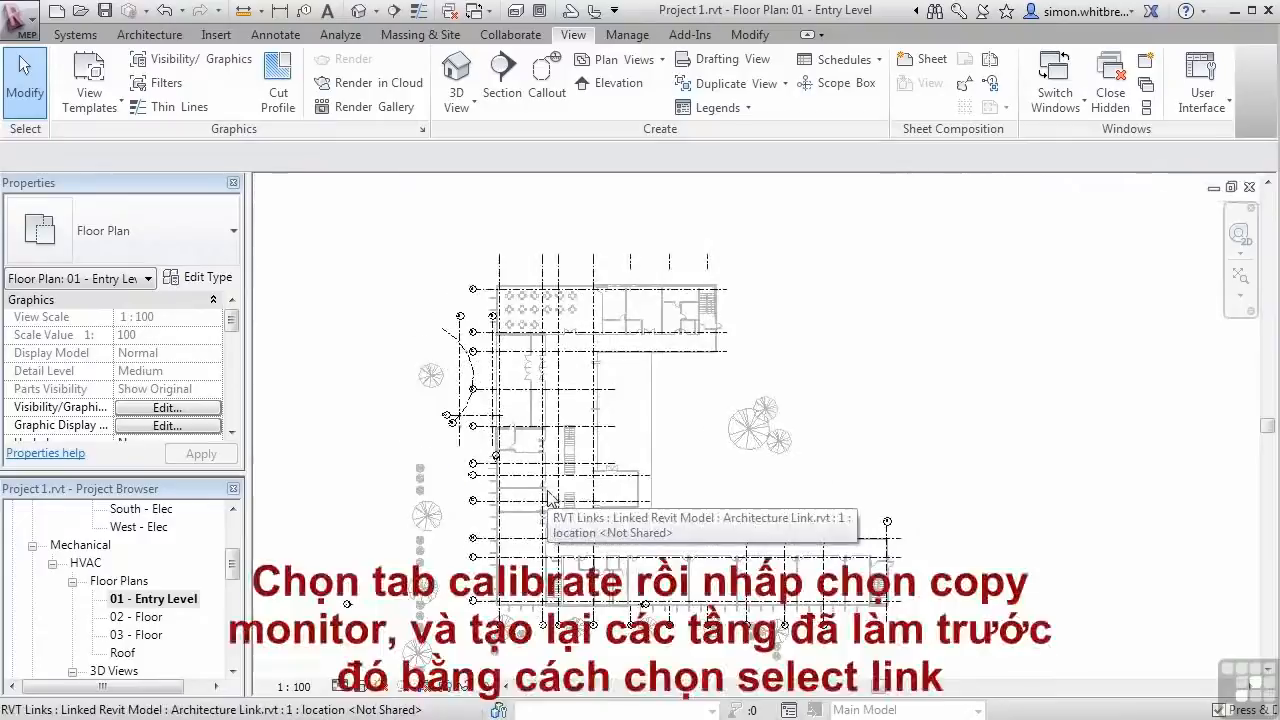
Start a Copy/Monitor session on the linked architecture model and select the whole building and its grids for multiple copying.
click(514, 35)
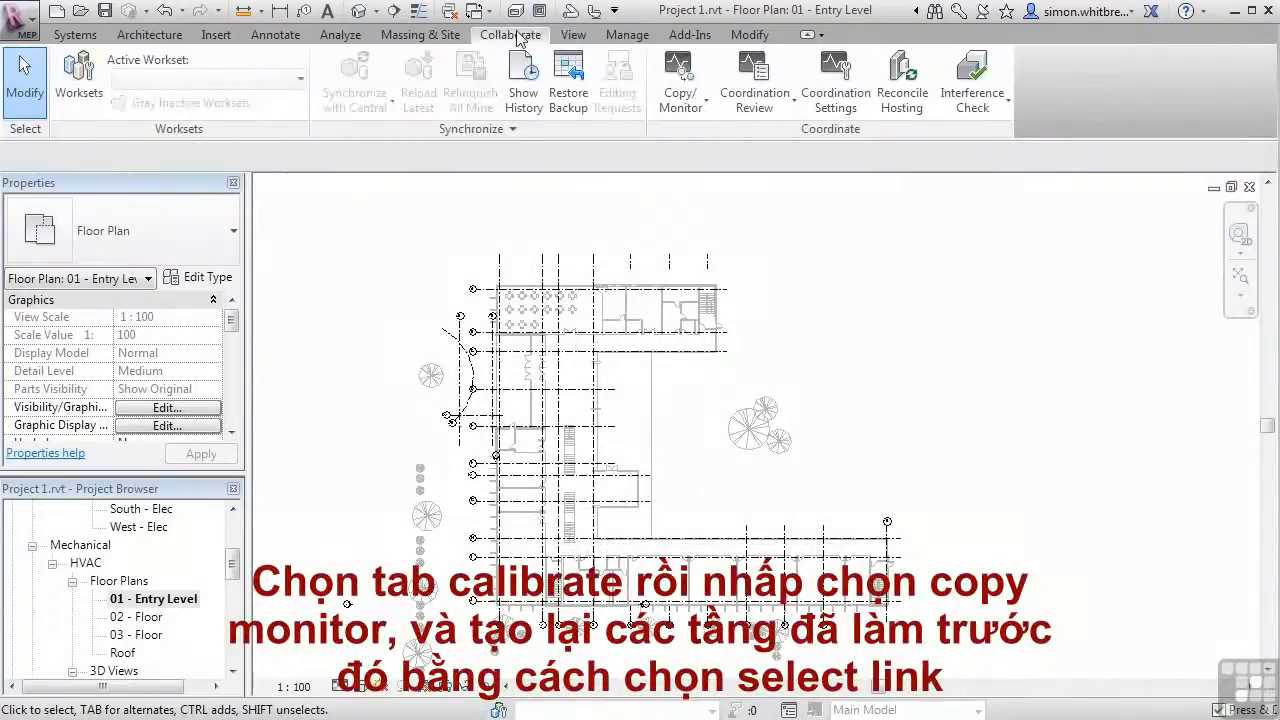
click(682, 100)
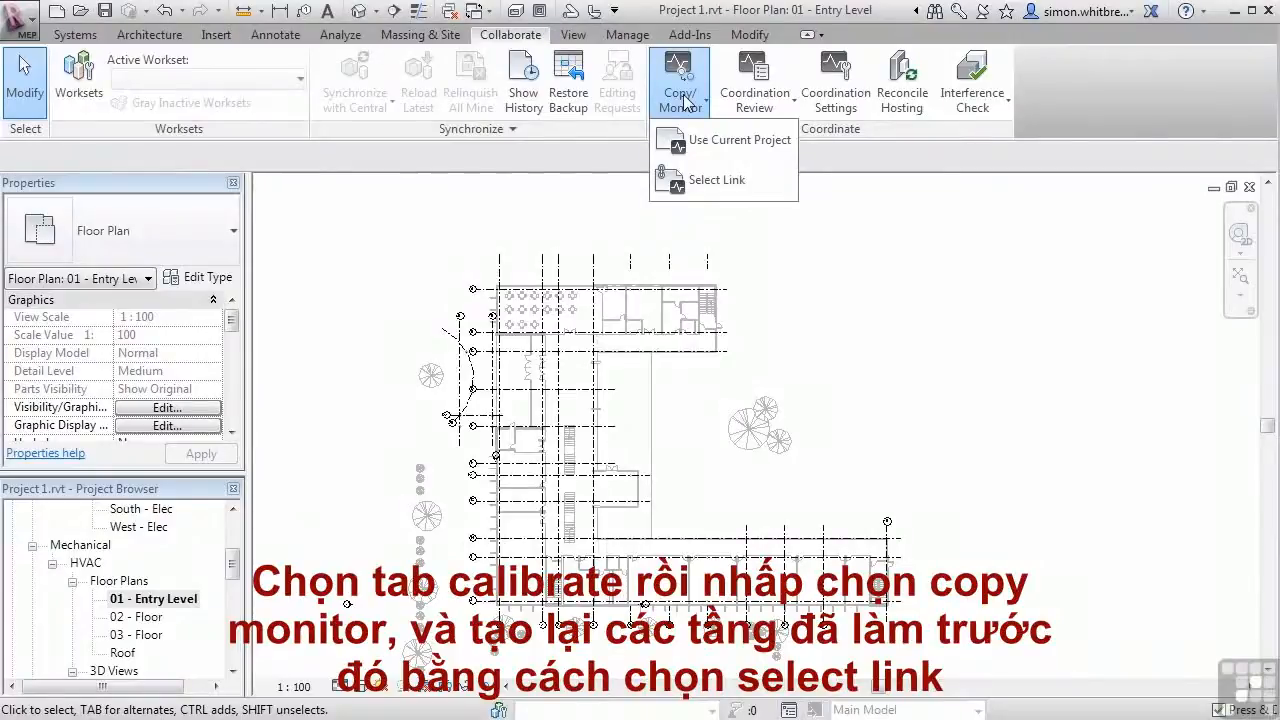
click(684, 182)
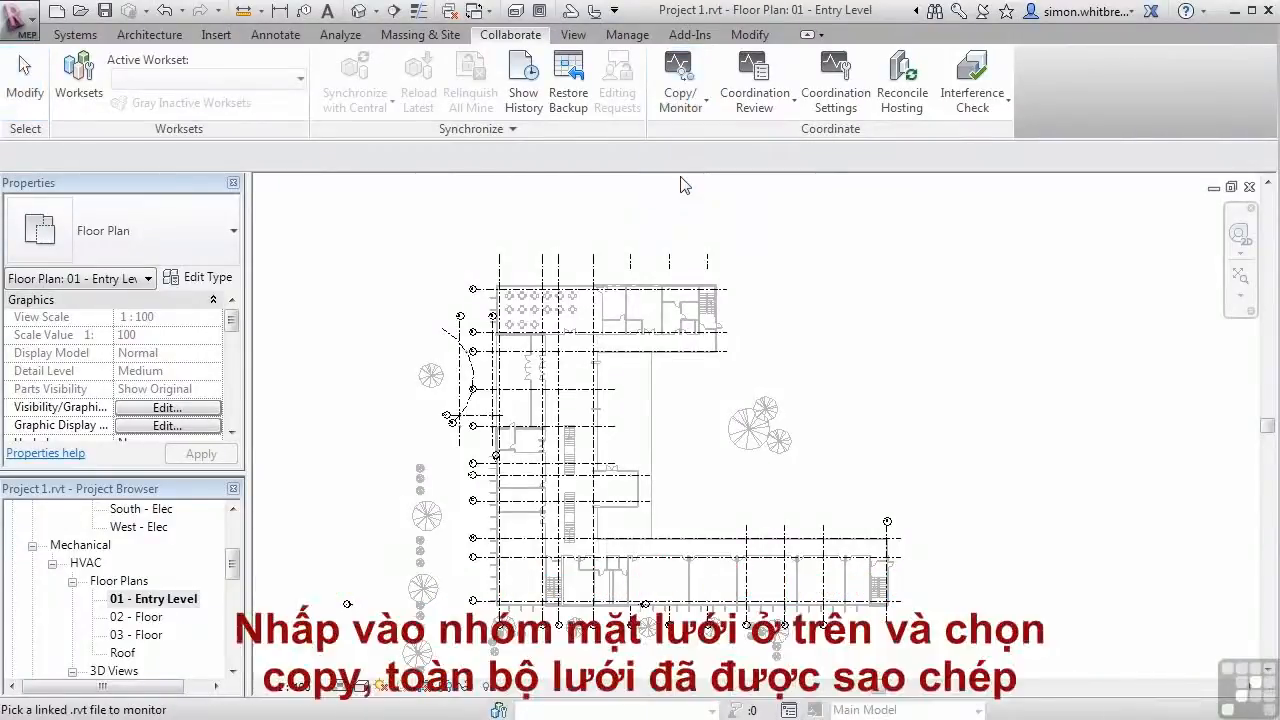
click(665, 322)
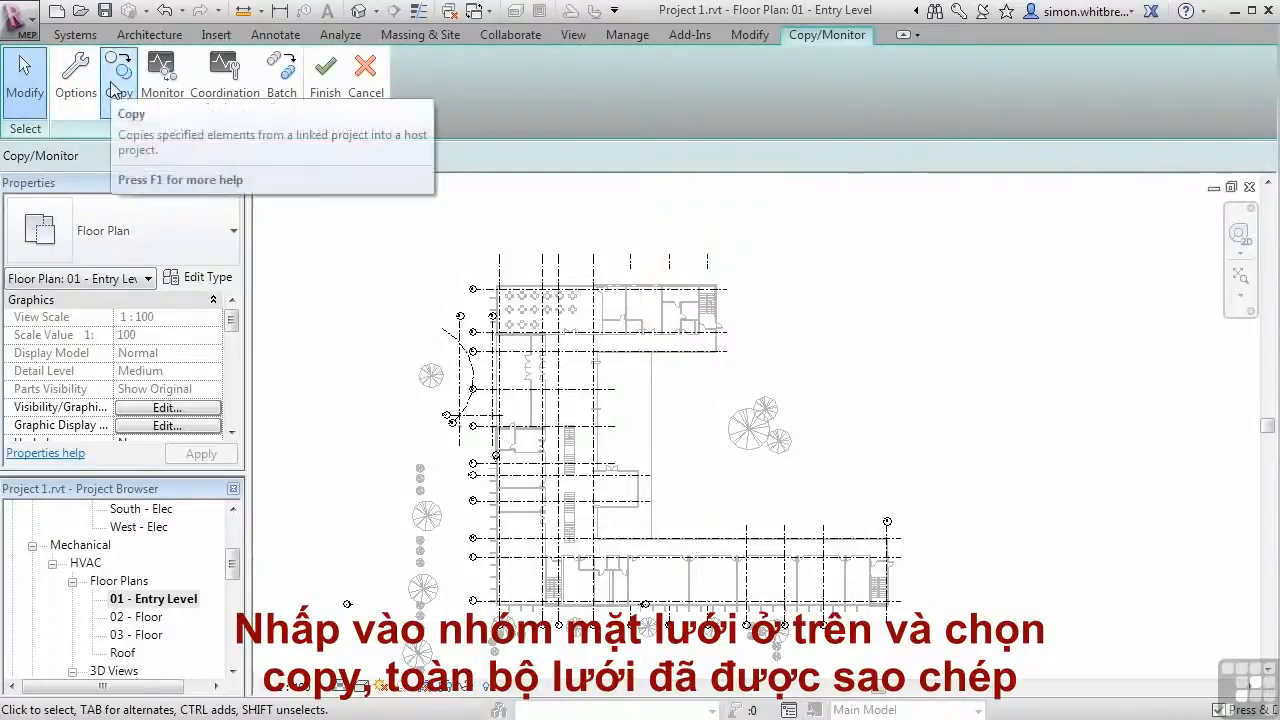
click(117, 84)
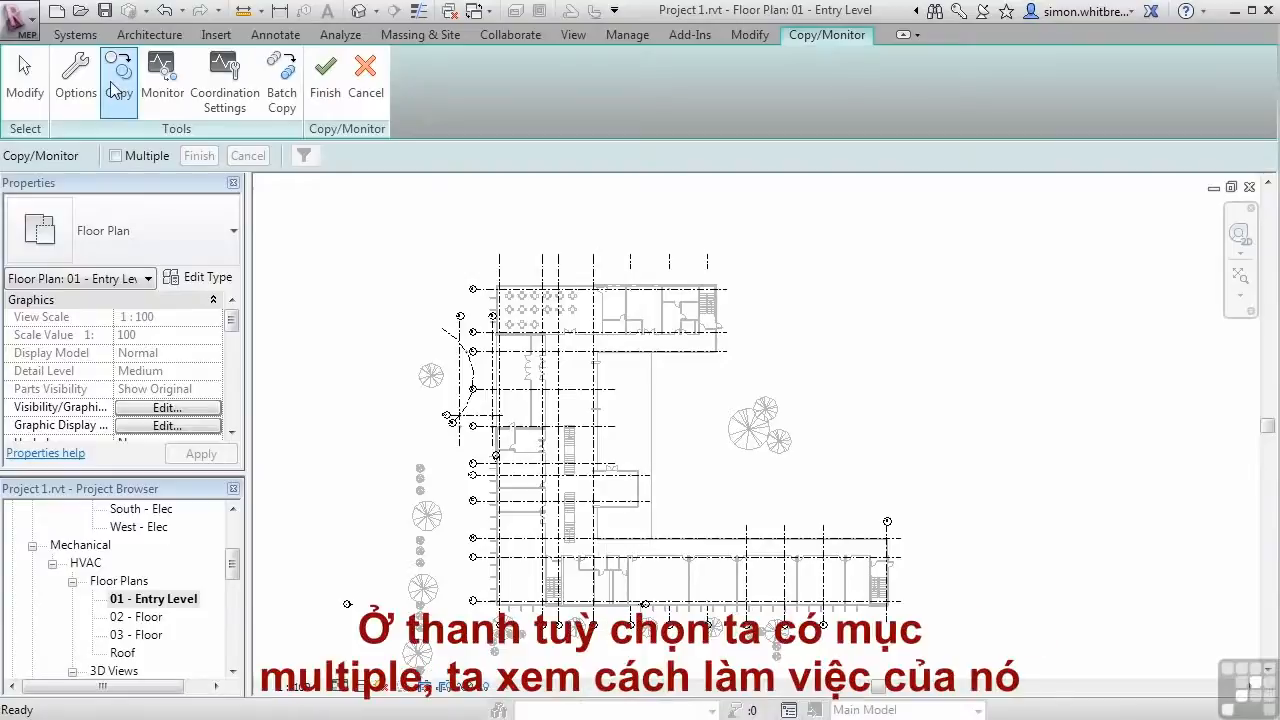
click(115, 158)
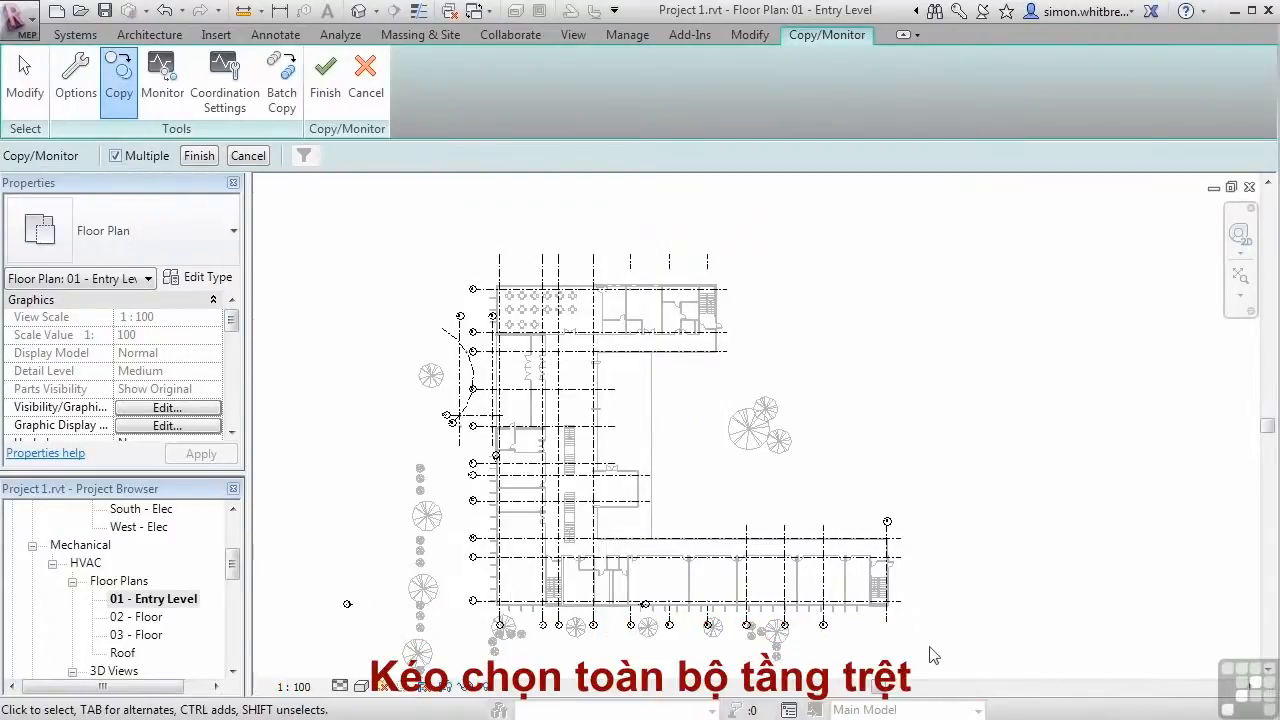
drag(930, 655, 400, 240)
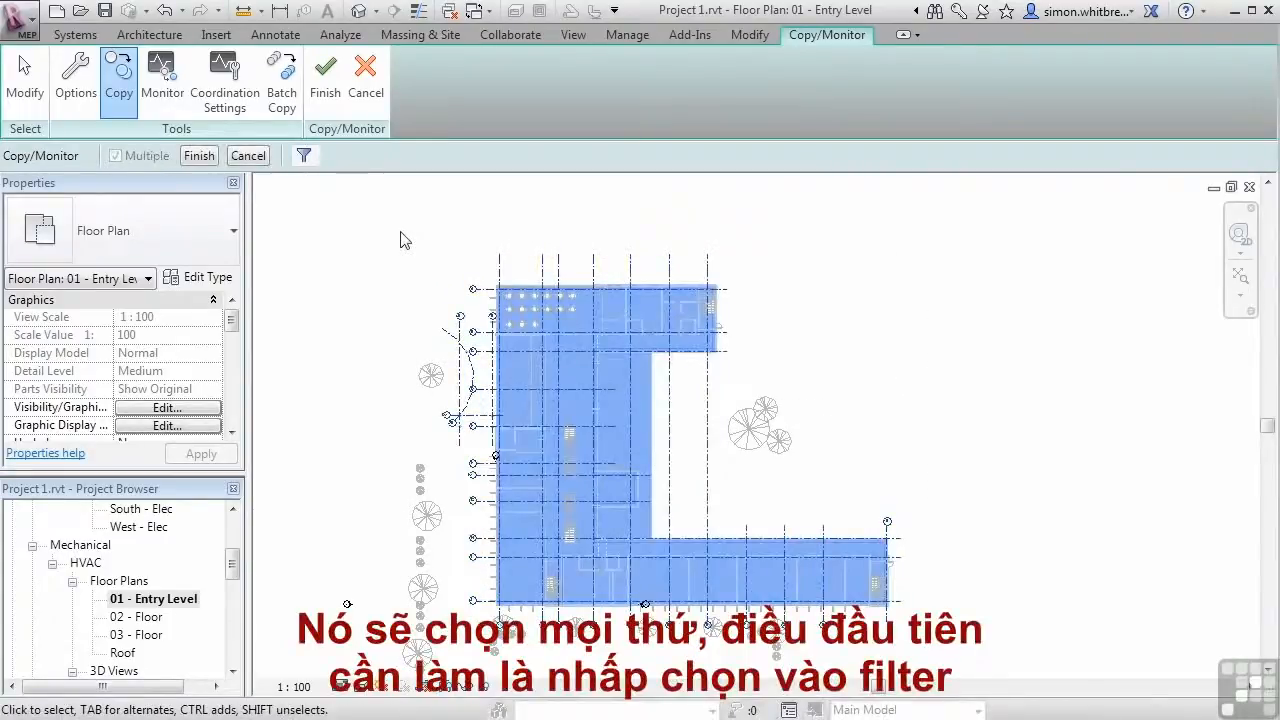
Filter the selection to Grids only, copy them into the project and finish the Copy/Monitor session.
click(306, 157)
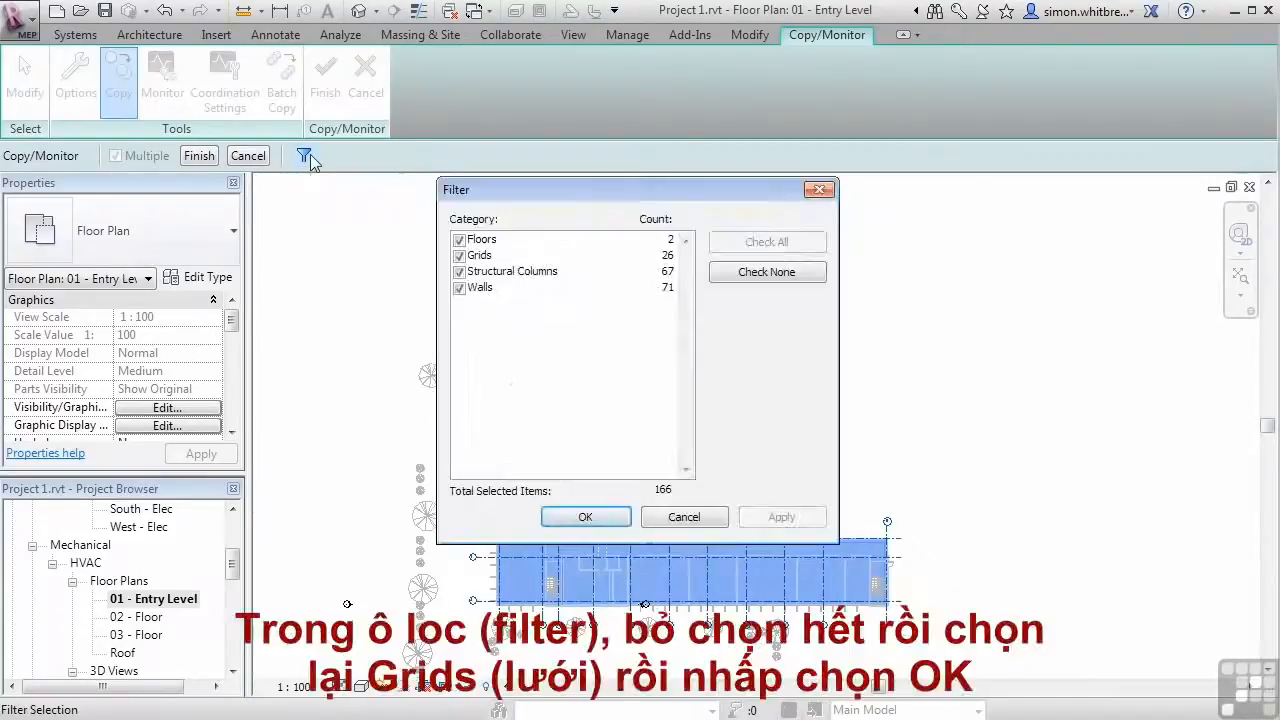
click(750, 272)
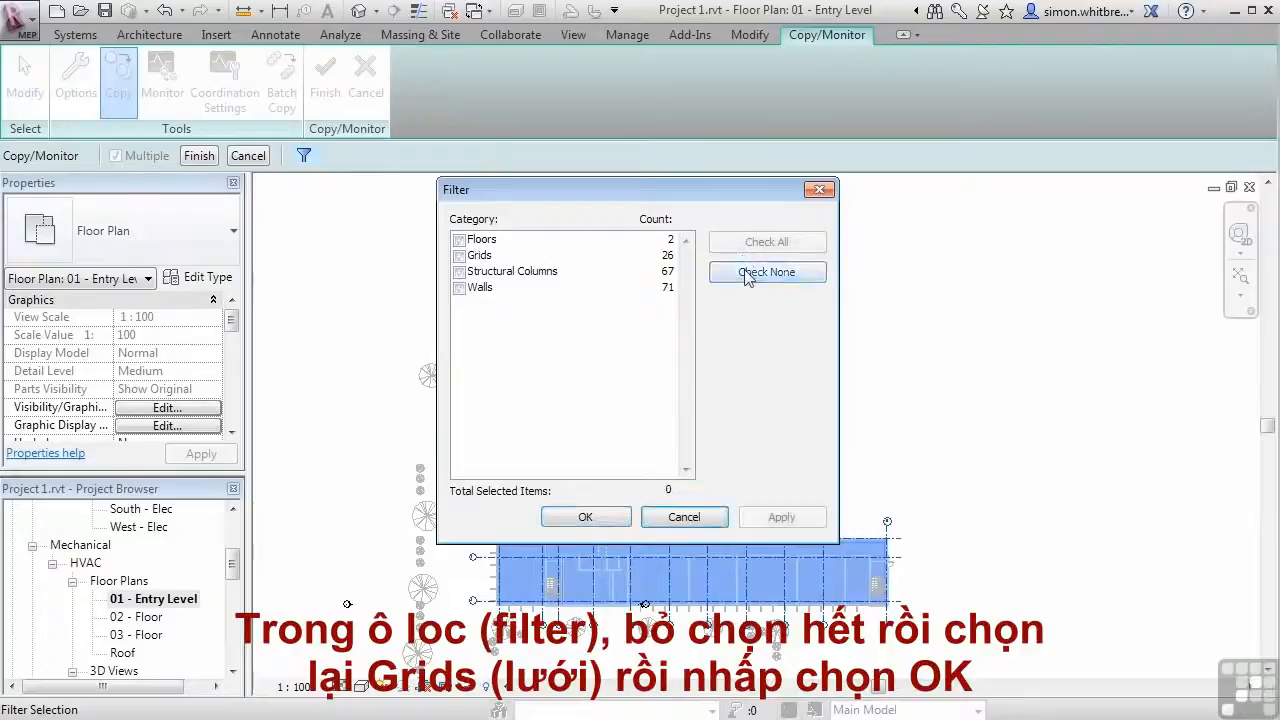
click(460, 256)
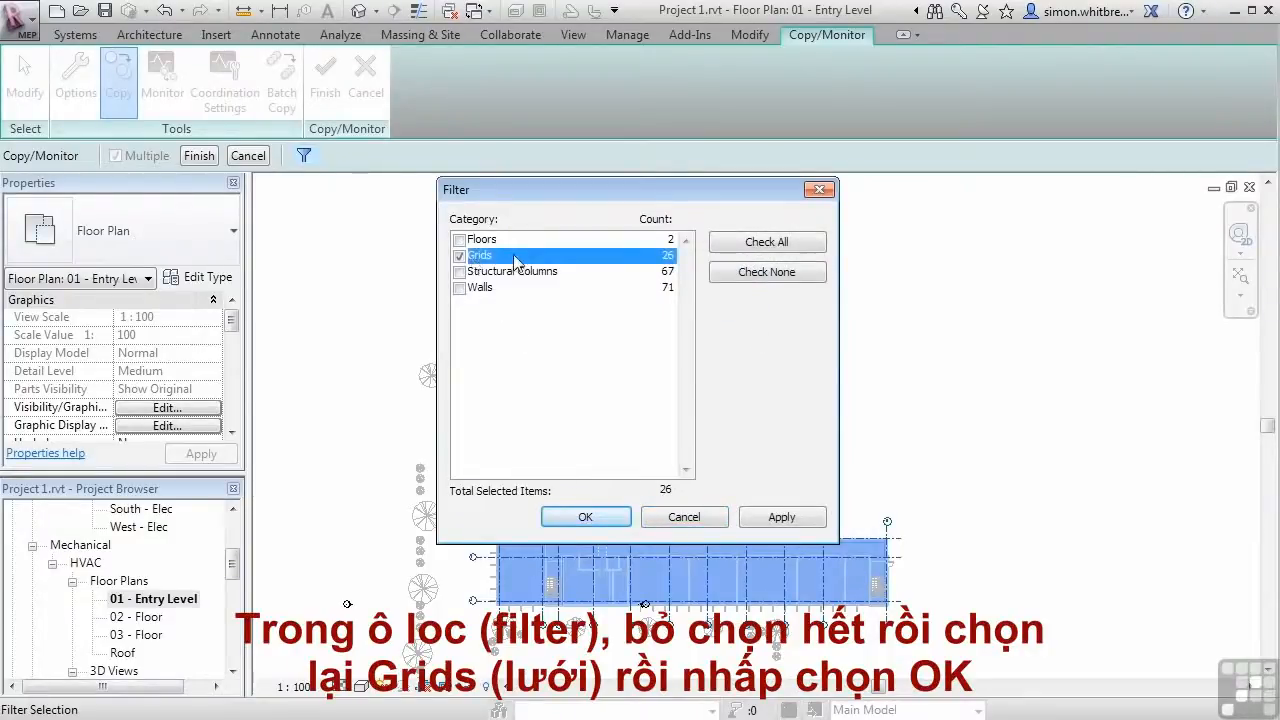
click(586, 517)
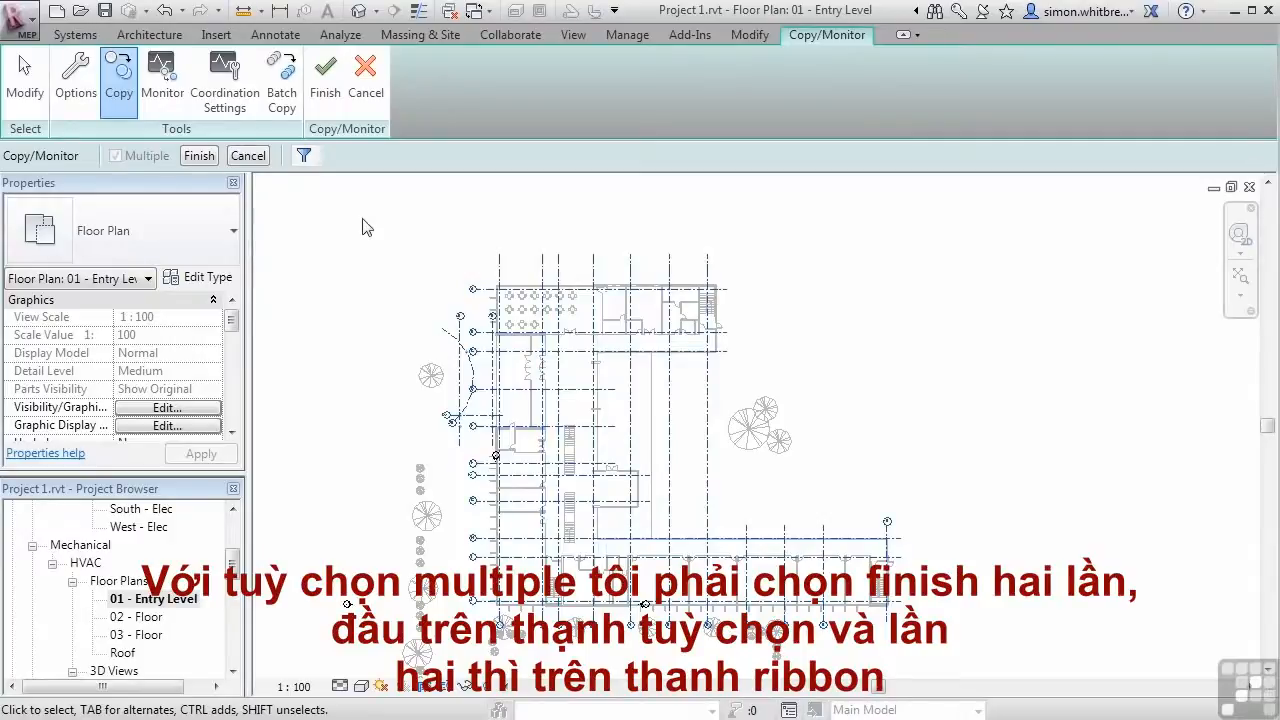
click(197, 156)
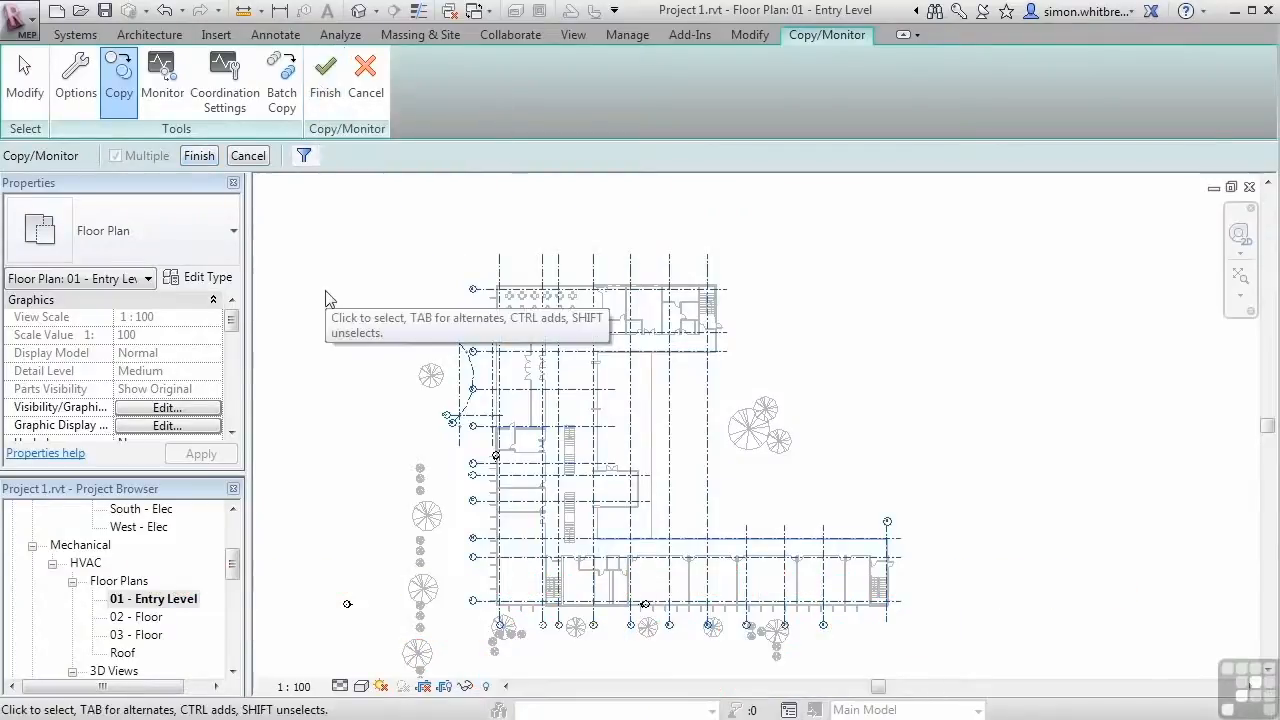
click(199, 156)
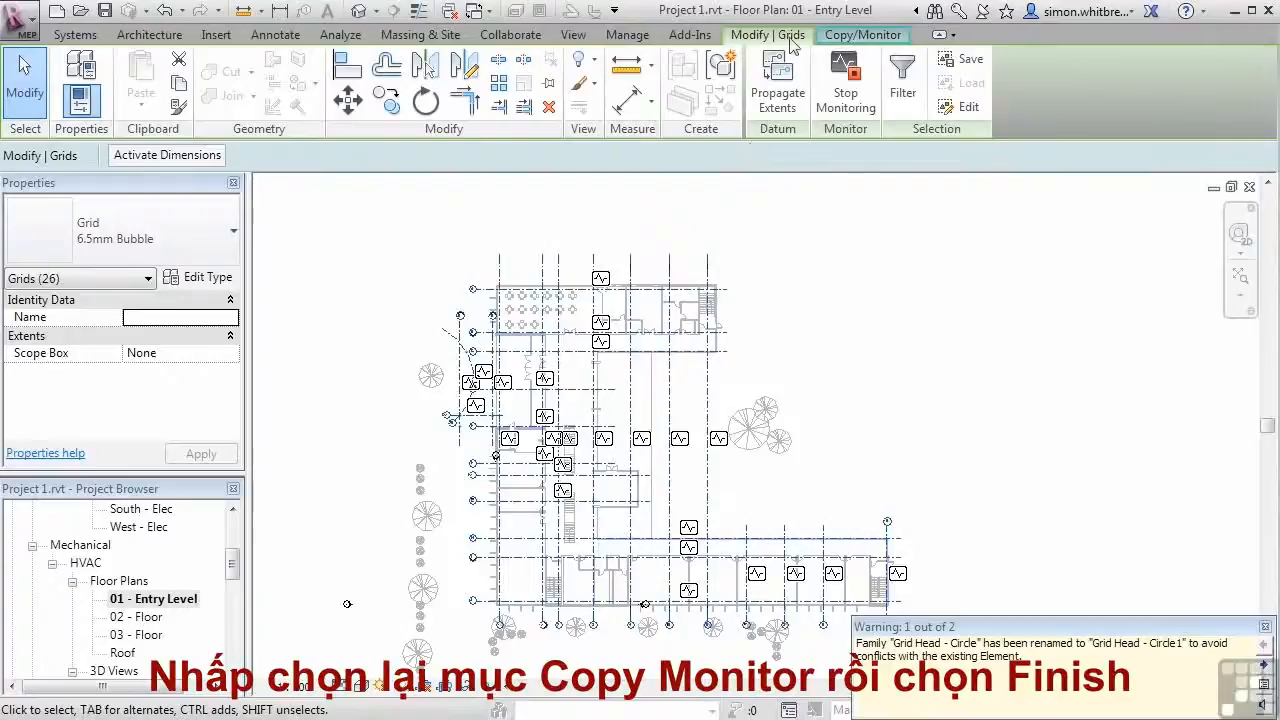
click(898, 36)
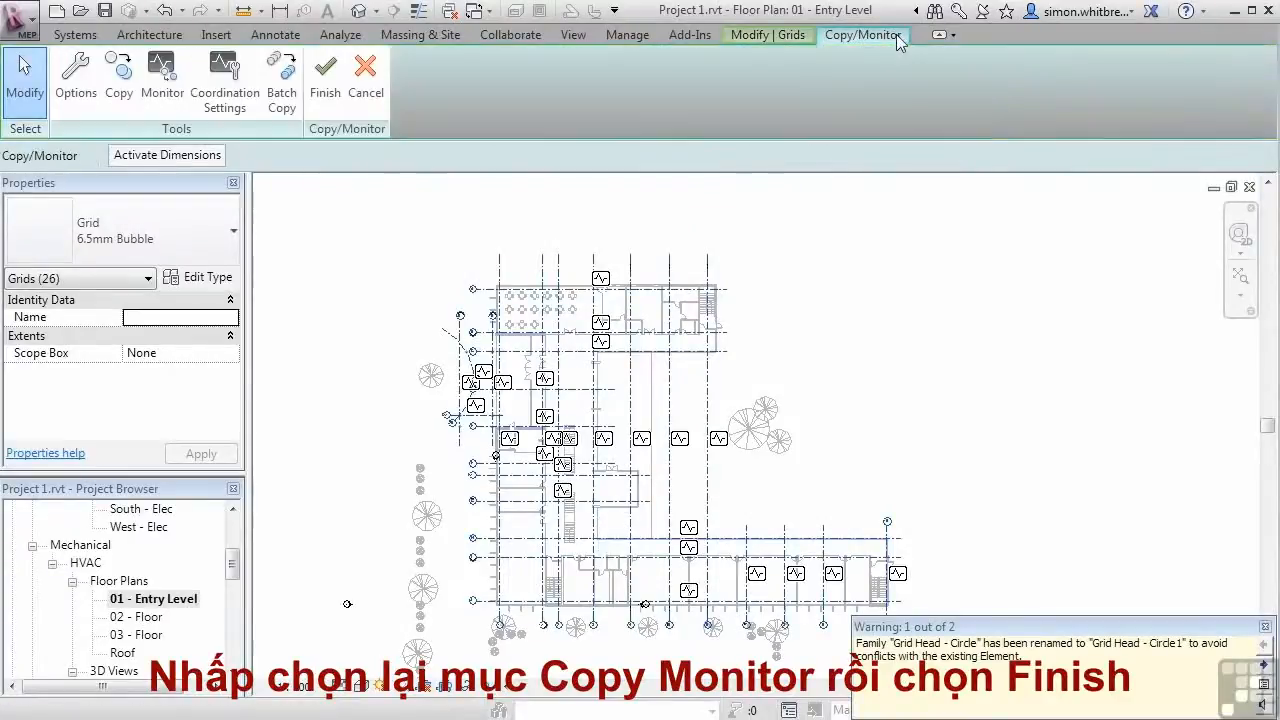
click(320, 92)
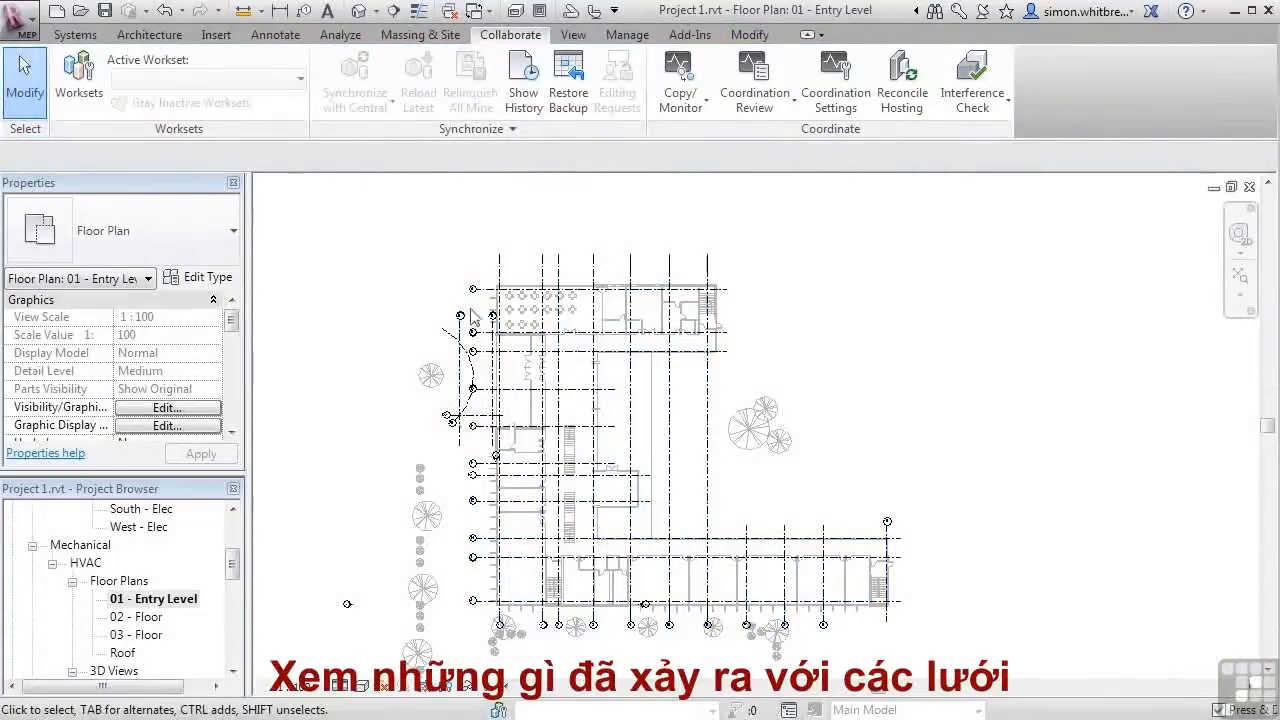
Stretch the bubble end of grid A and its aligned grids outward past the linked bubbles, and clear the selection.
scroll(476, 305, up, 3)
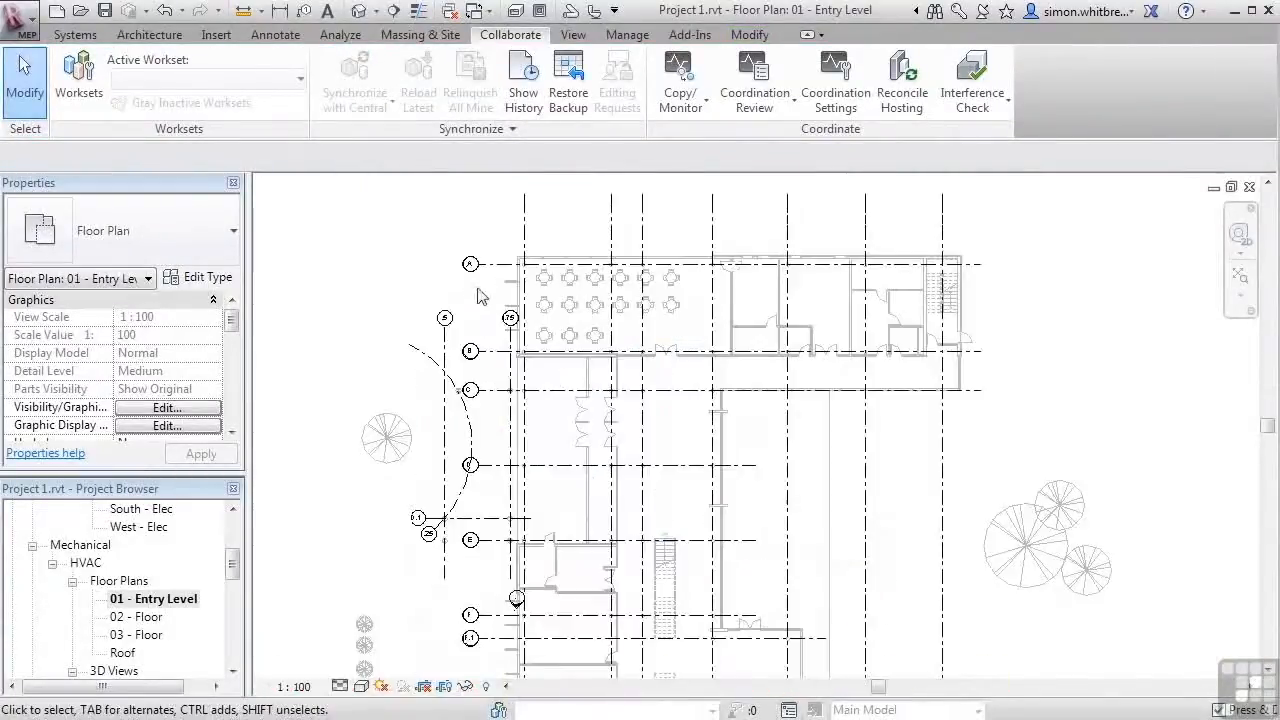
scroll(478, 296, up, 2)
click(470, 263)
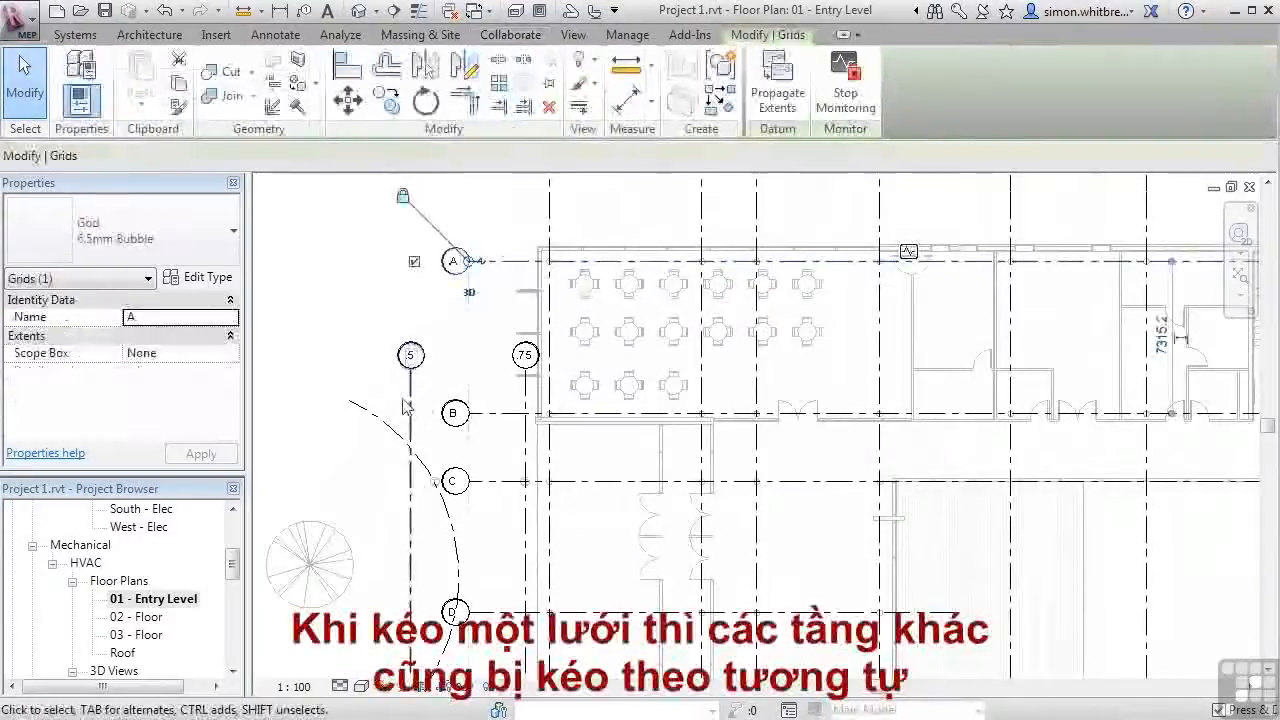
drag(469, 261, 353, 261)
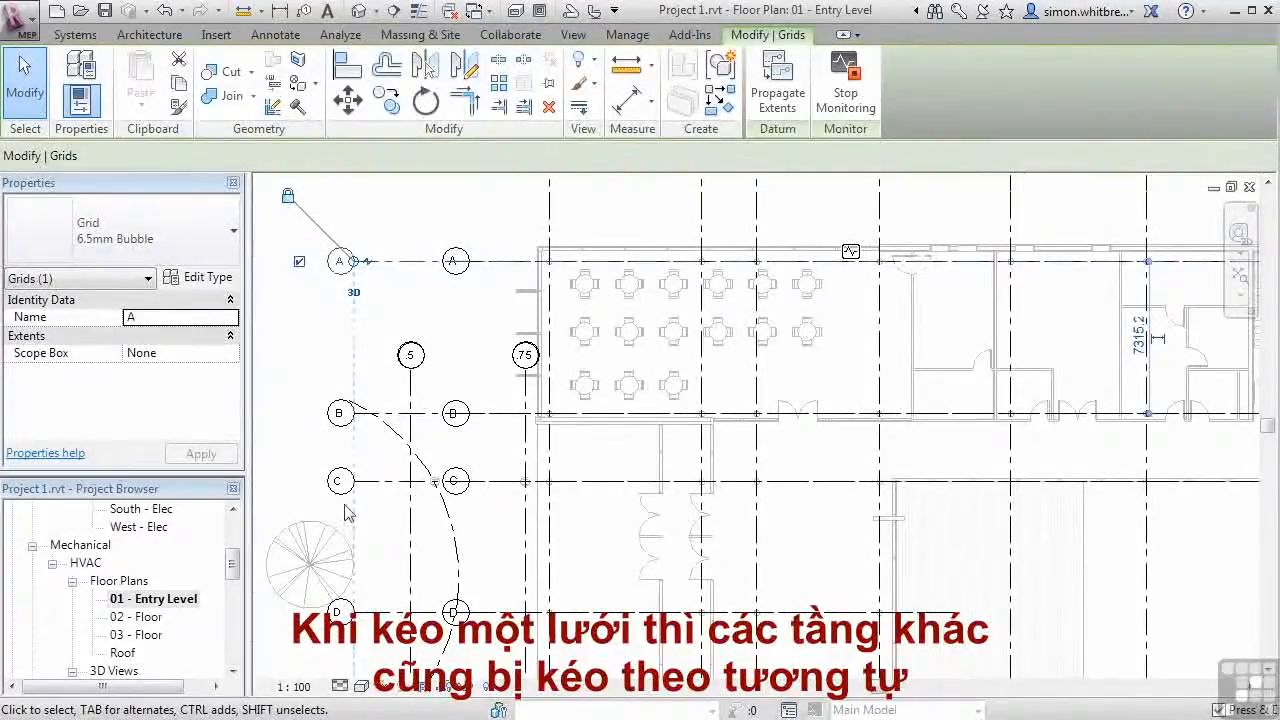
click(300, 370)
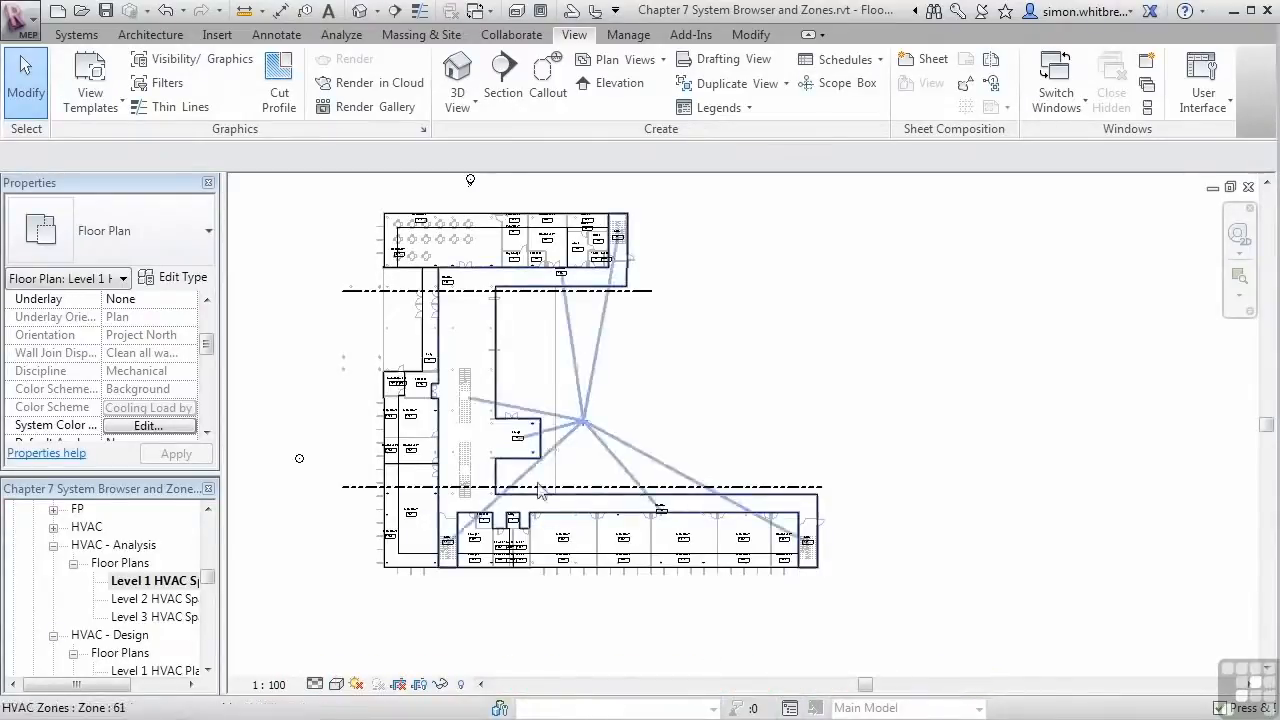
Inspect the HVAC zone covering the corridors on the Level 1 HVAC plan and its Corridor 113 space.
click(587, 432)
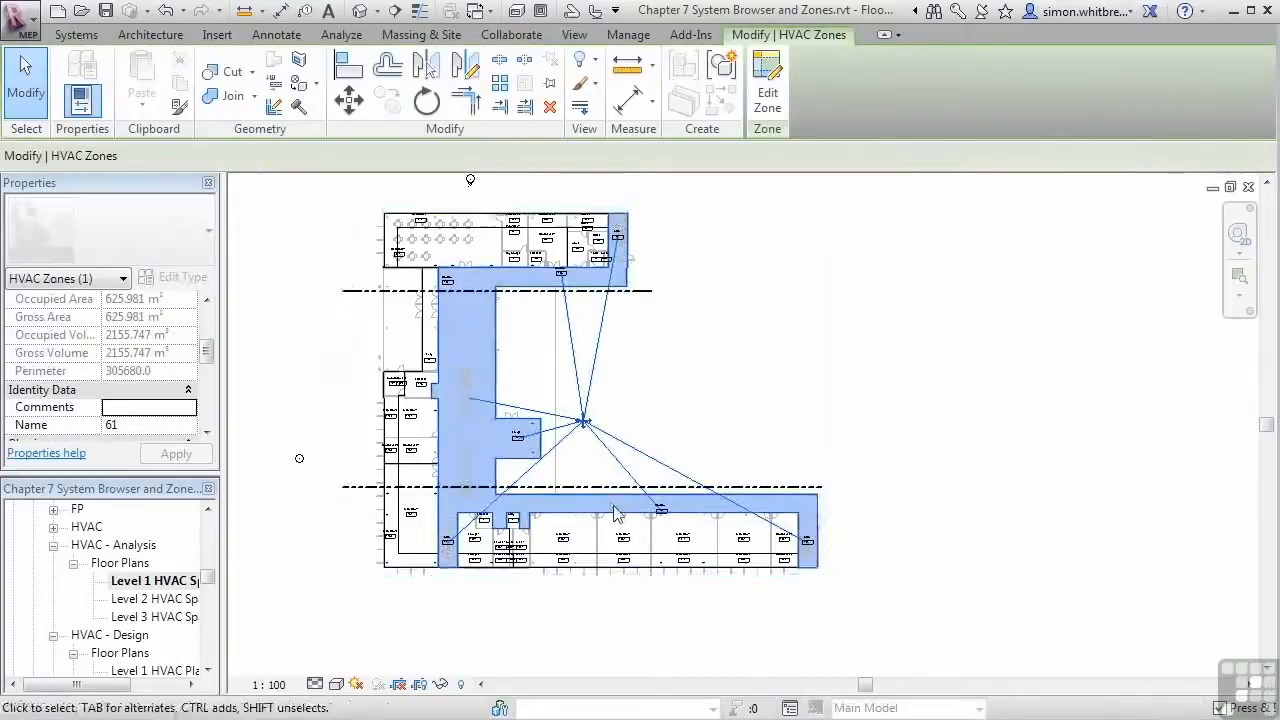
scroll(615, 513, up, 3)
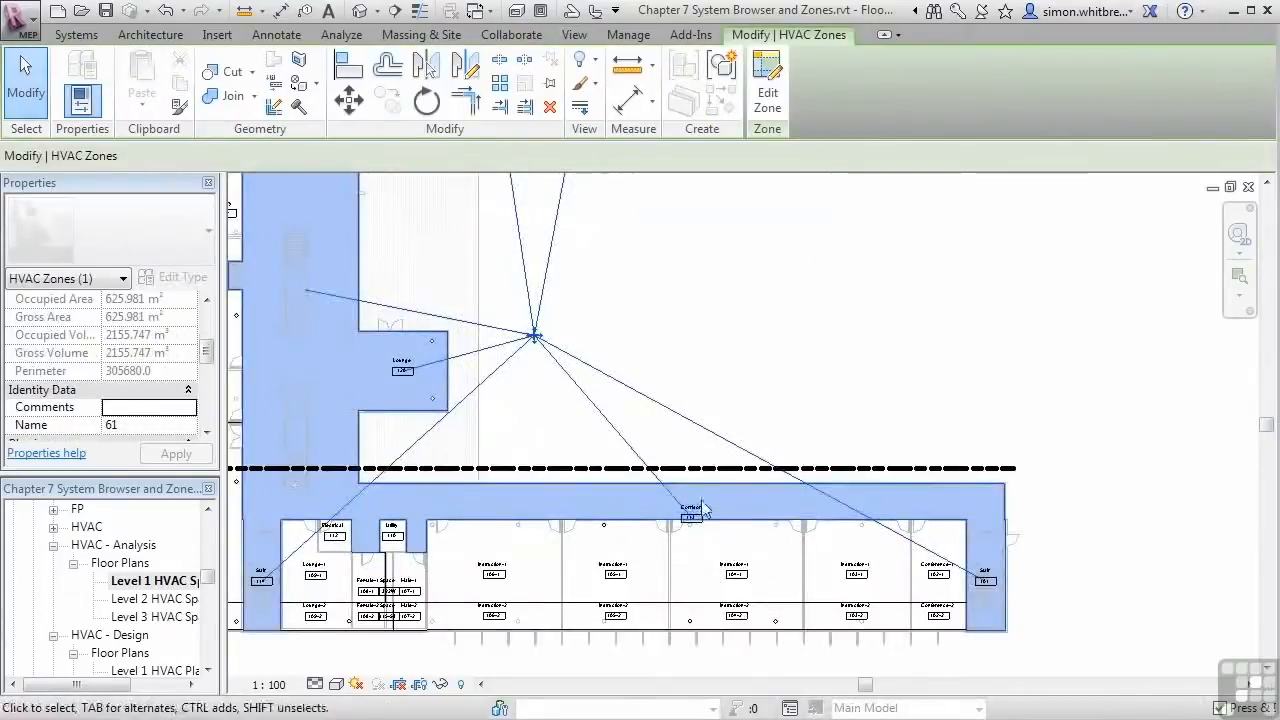
scroll(695, 512, up, 4)
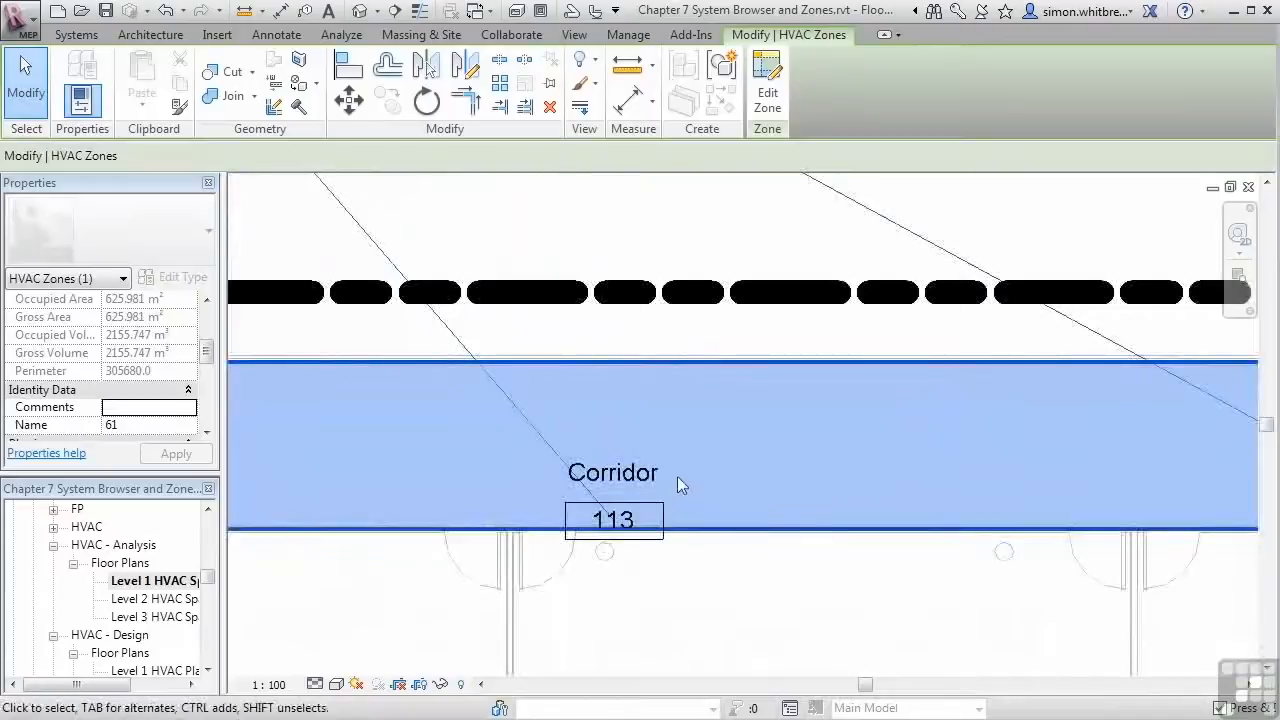
click(670, 462)
scroll(792, 491, down, 3)
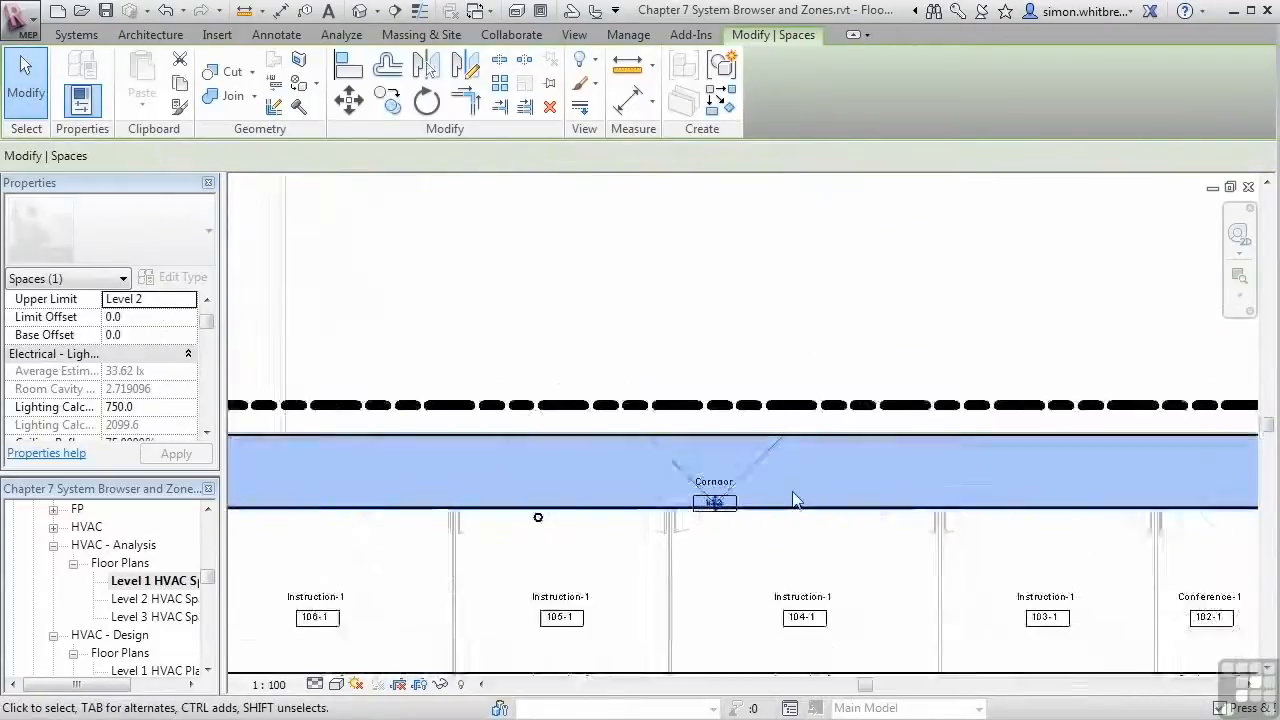
scroll(792, 491, down, 5)
Select the corridor HVAC zone, review its properties from dimensions to the calculated loads and clear the selection.
click(718, 450)
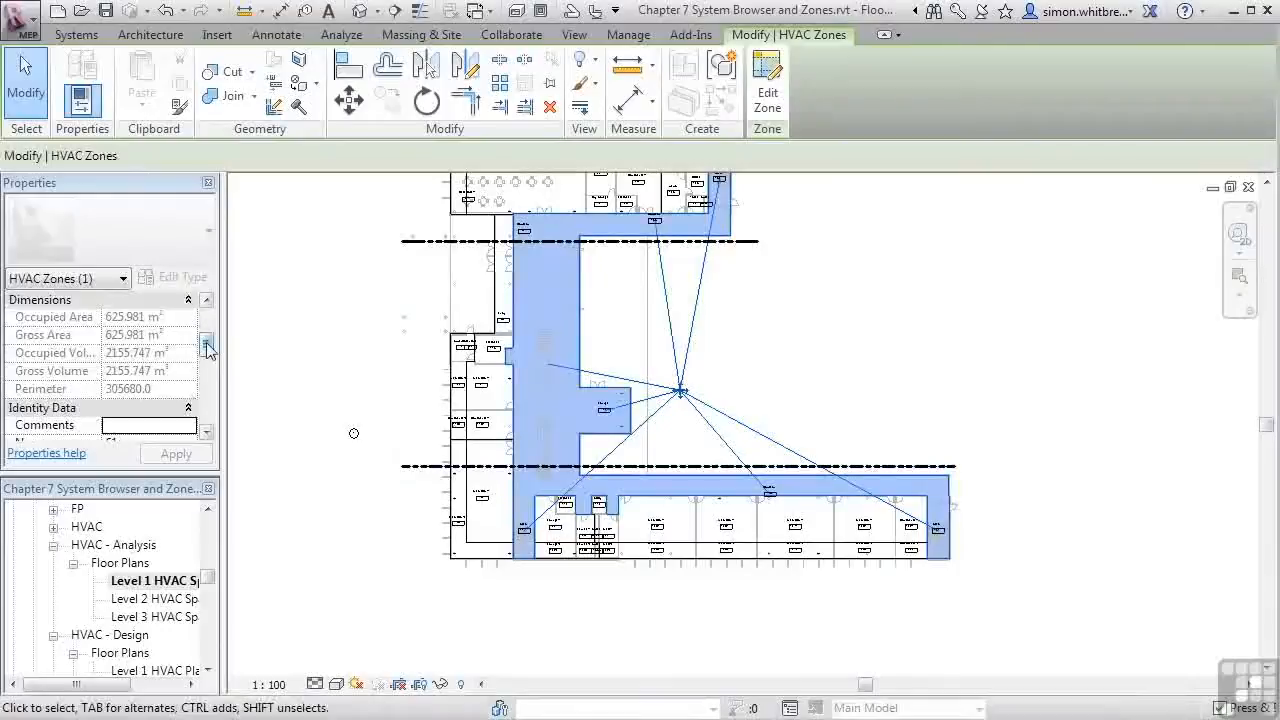
mouse_move(207, 345)
mouse_down()
mouse_move(207, 320)
mouse_move(207, 338)
mouse_up()
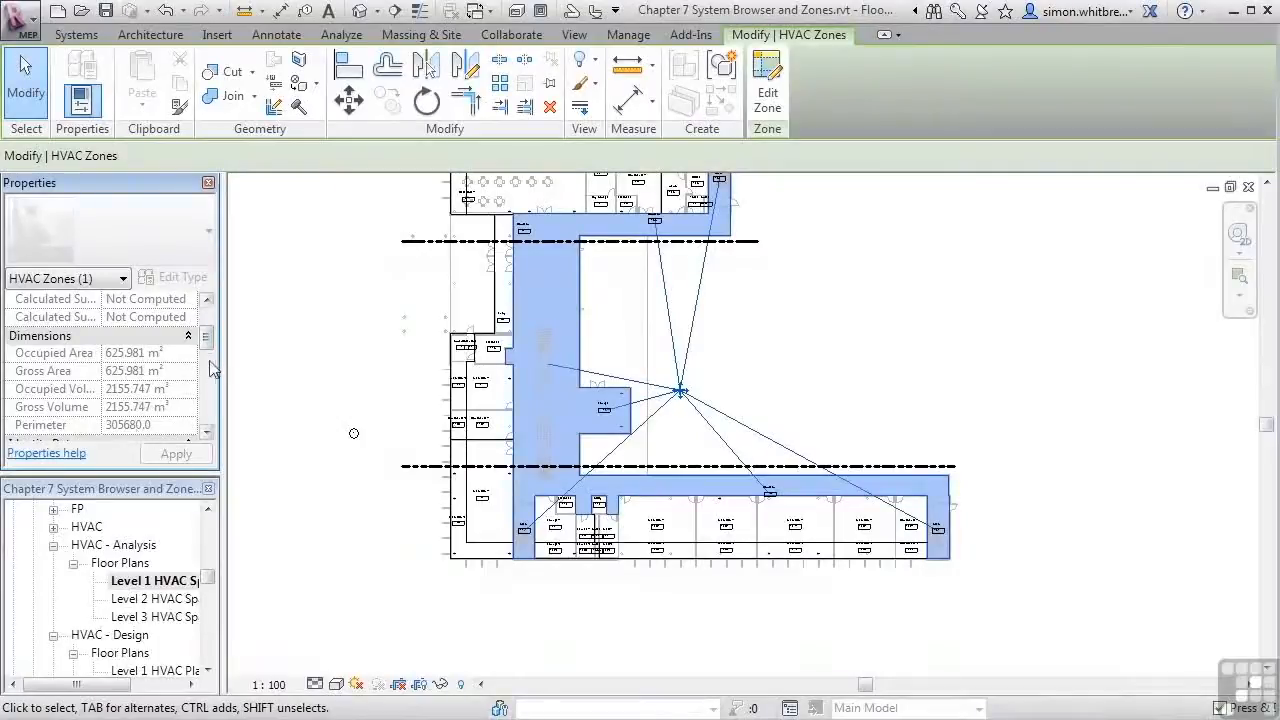
drag(207, 343, 204, 425)
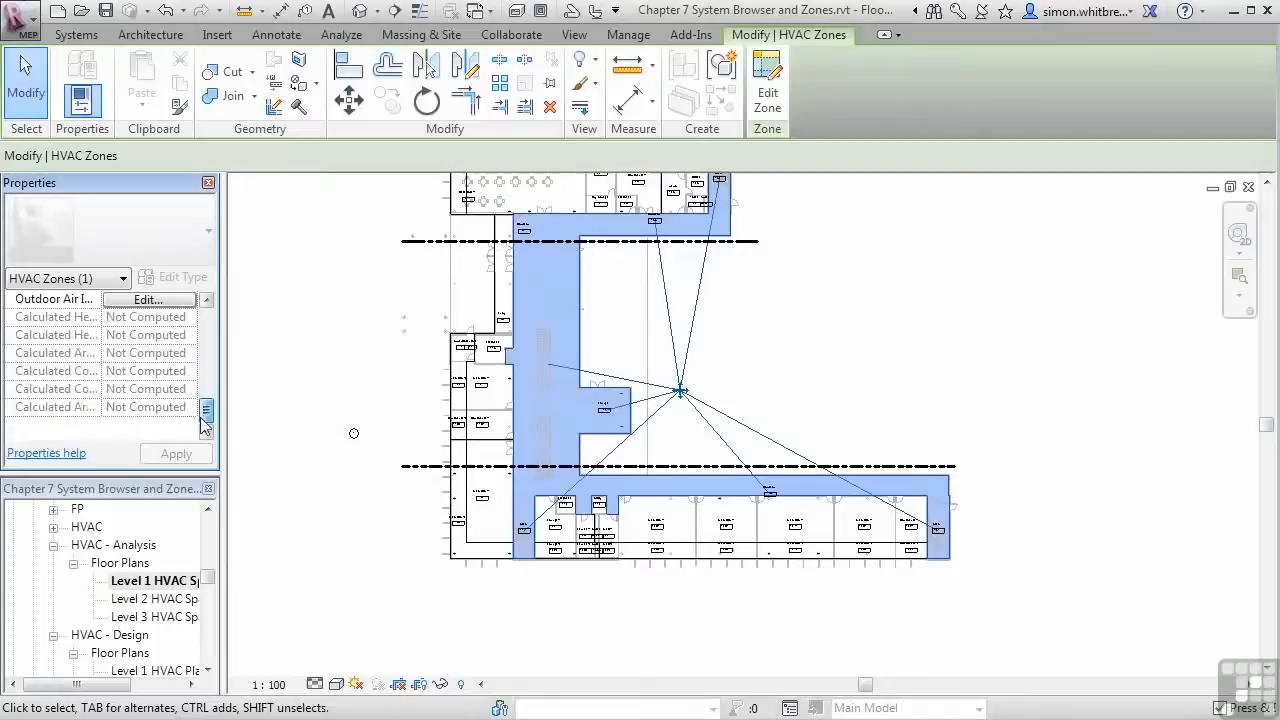
click(277, 434)
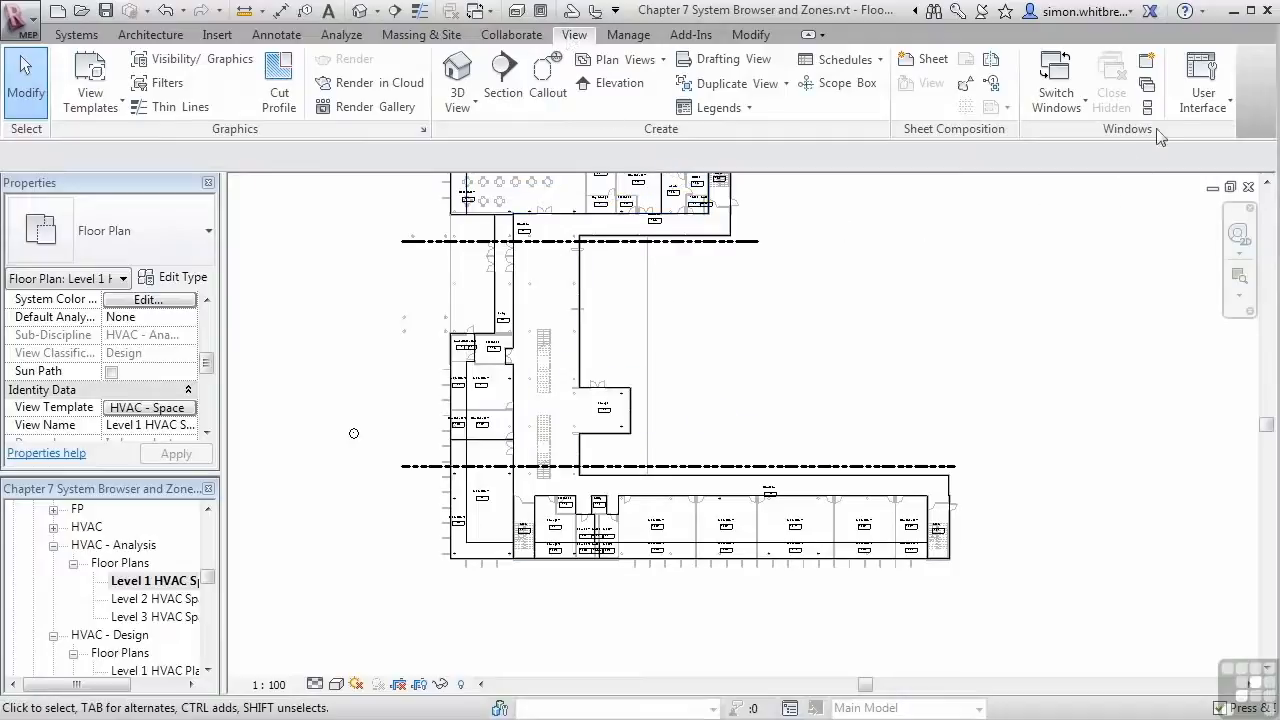
Show the System Browser, look at its Systems view and return it to the Zones view.
click(1189, 104)
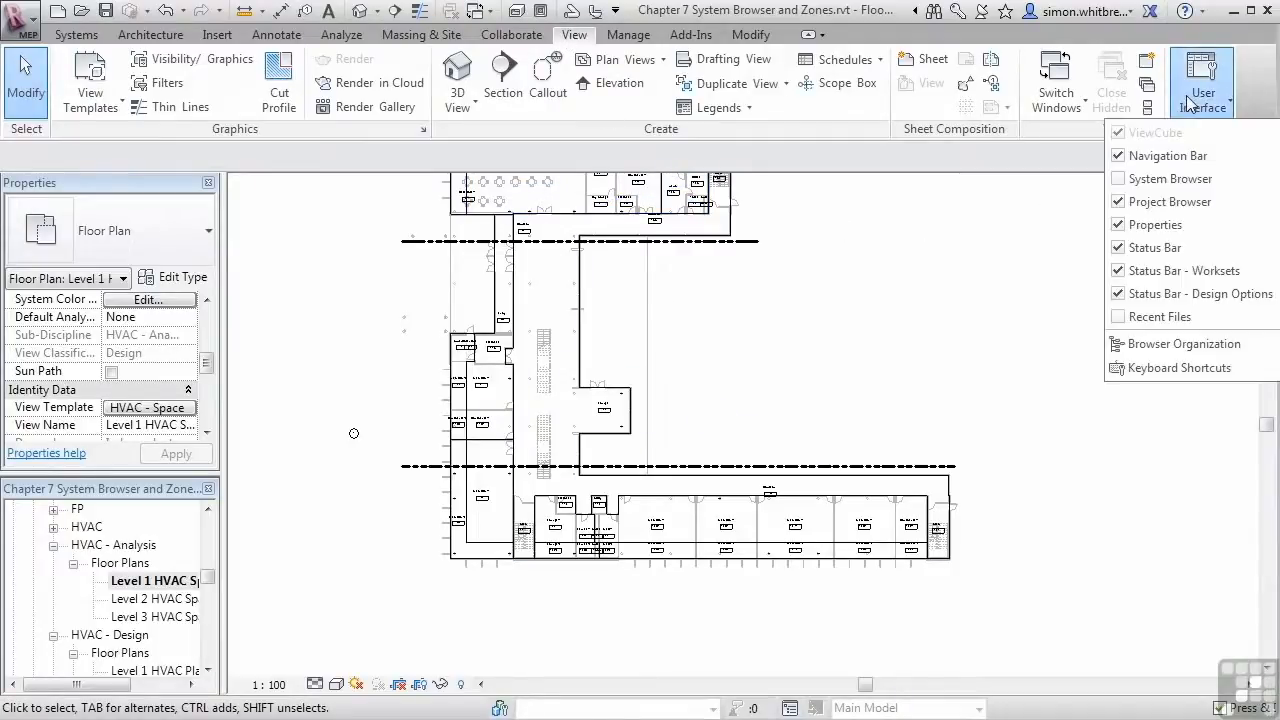
click(1120, 180)
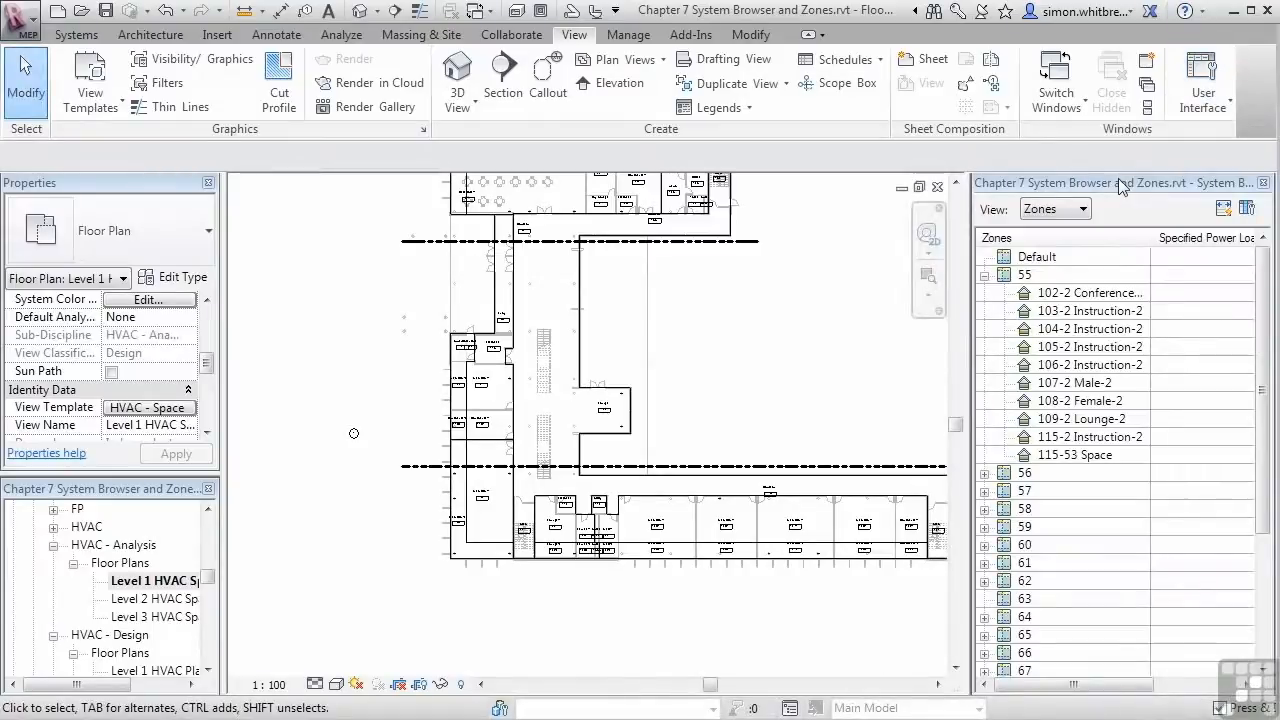
click(1064, 212)
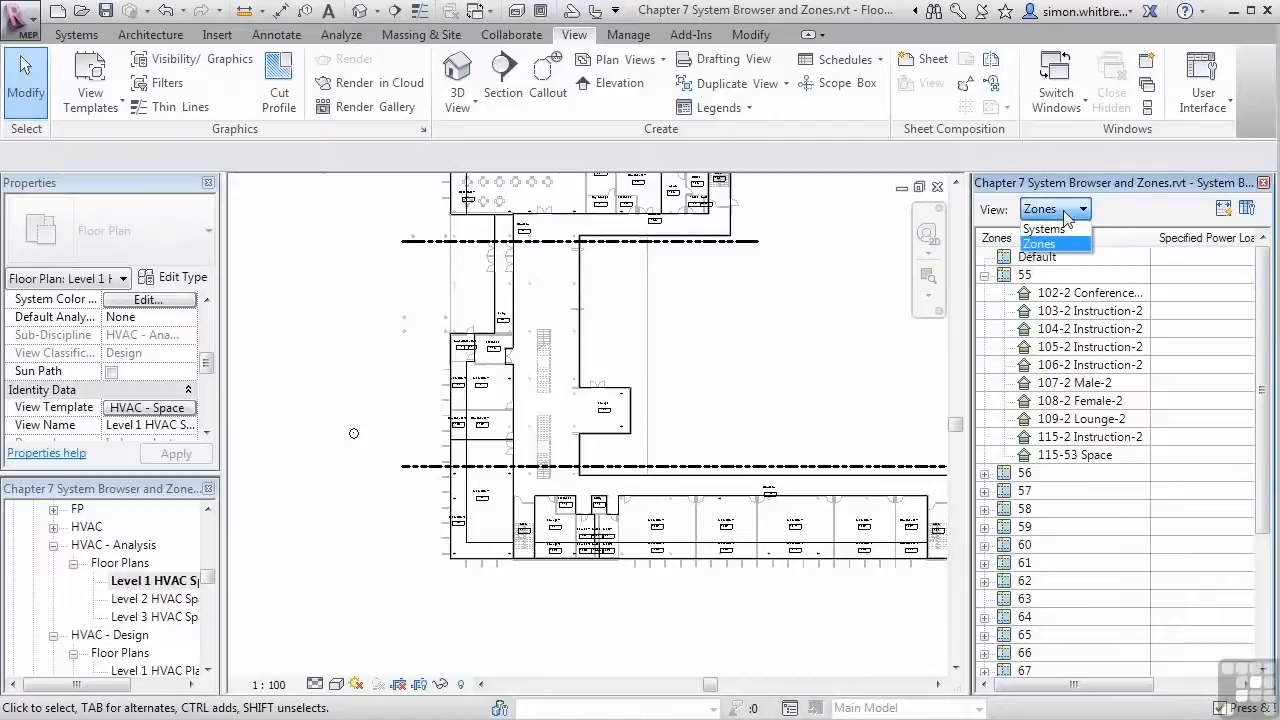
click(1060, 230)
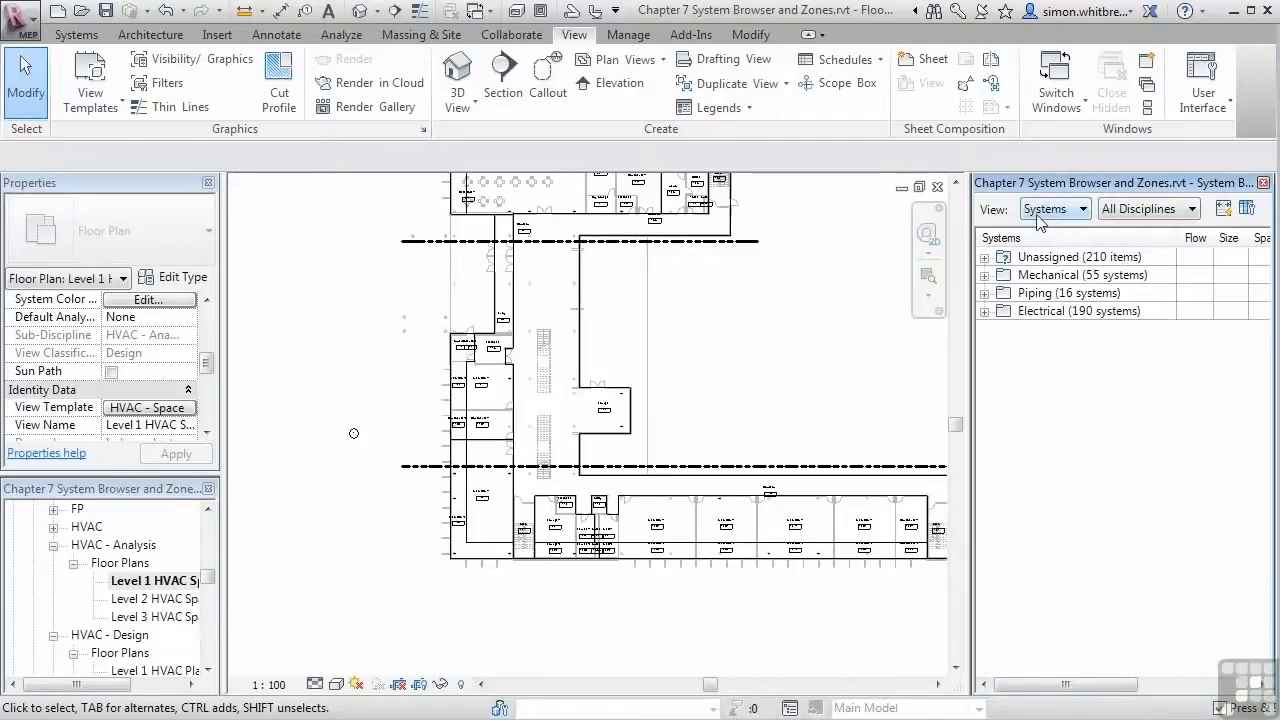
click(1040, 210)
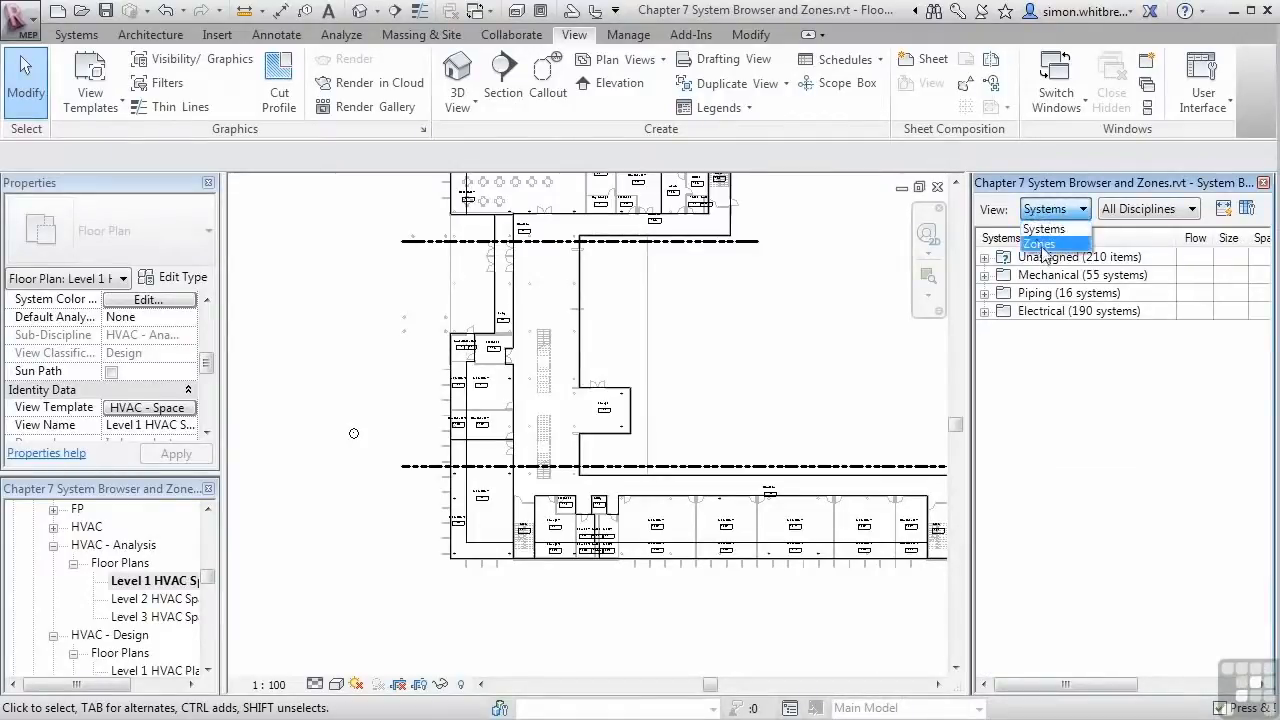
click(1045, 249)
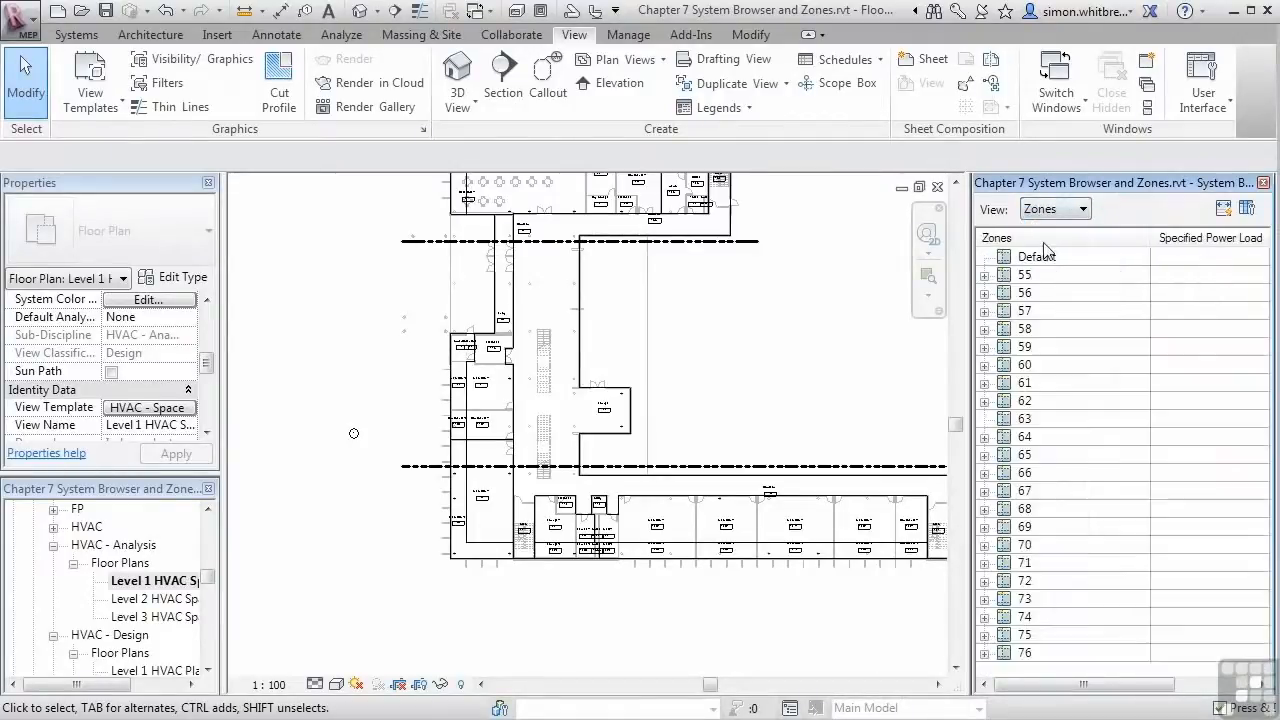
Expand zone 55 and locate its 102-2 Conference and 115-53 Space entries in the floor plan.
click(985, 276)
click(1042, 298)
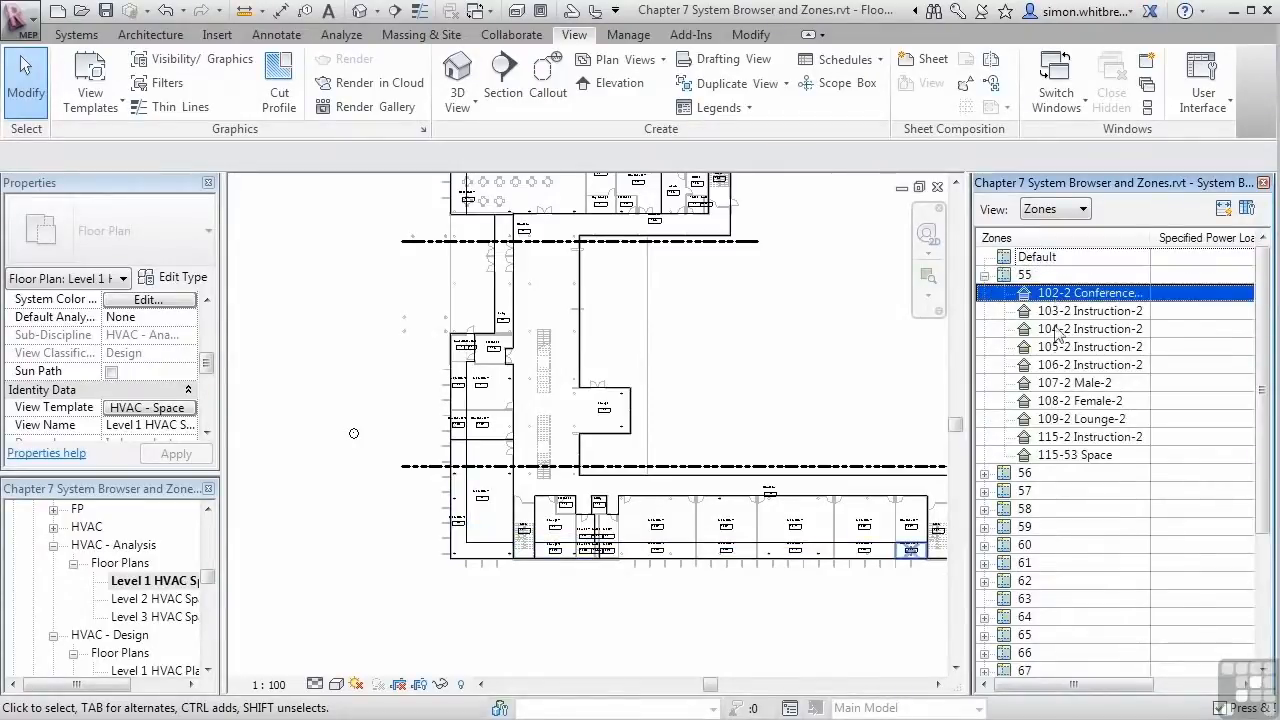
click(1062, 456)
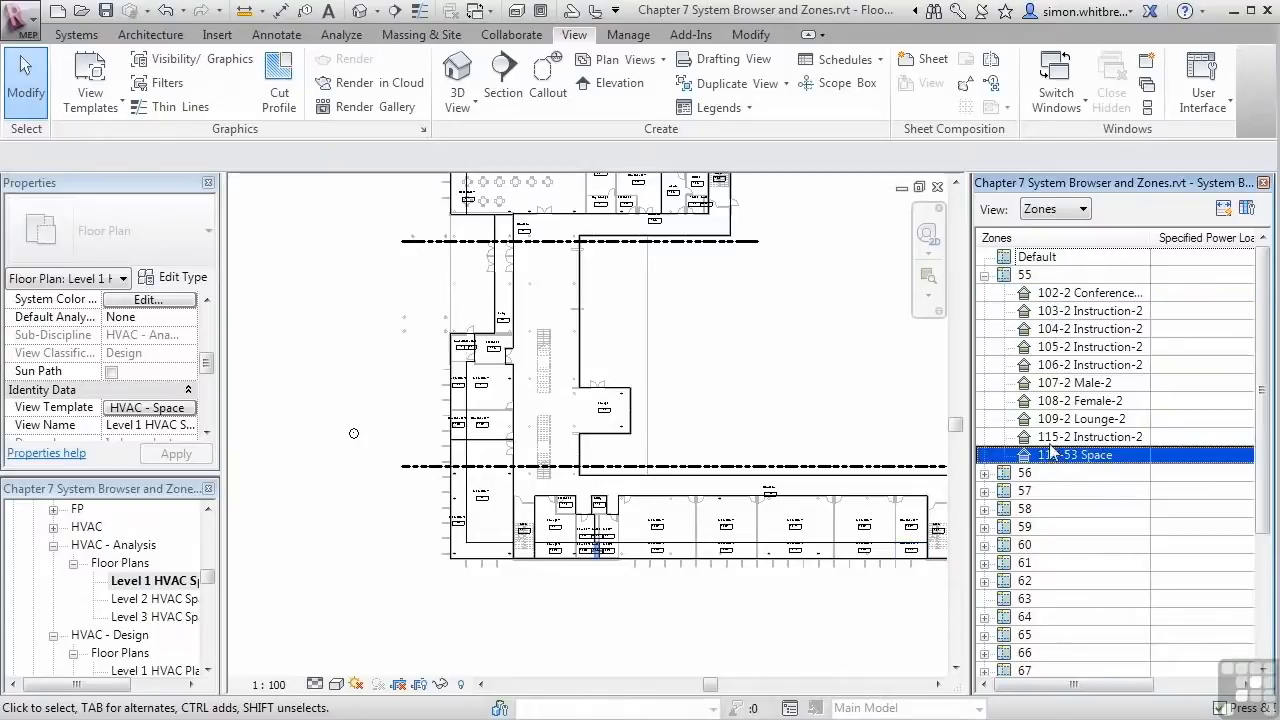
Rename HVAC zone 55 as "Level 1 South External Boundary".
click(1028, 277)
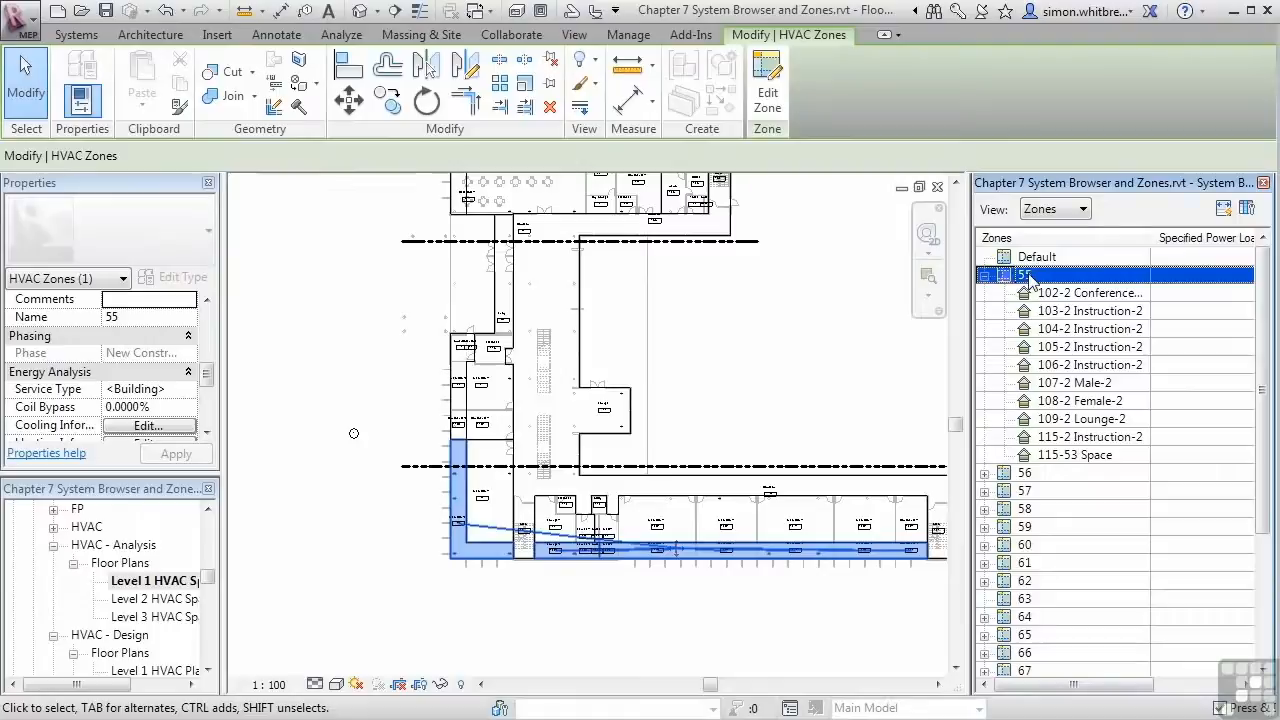
right_click(1027, 277)
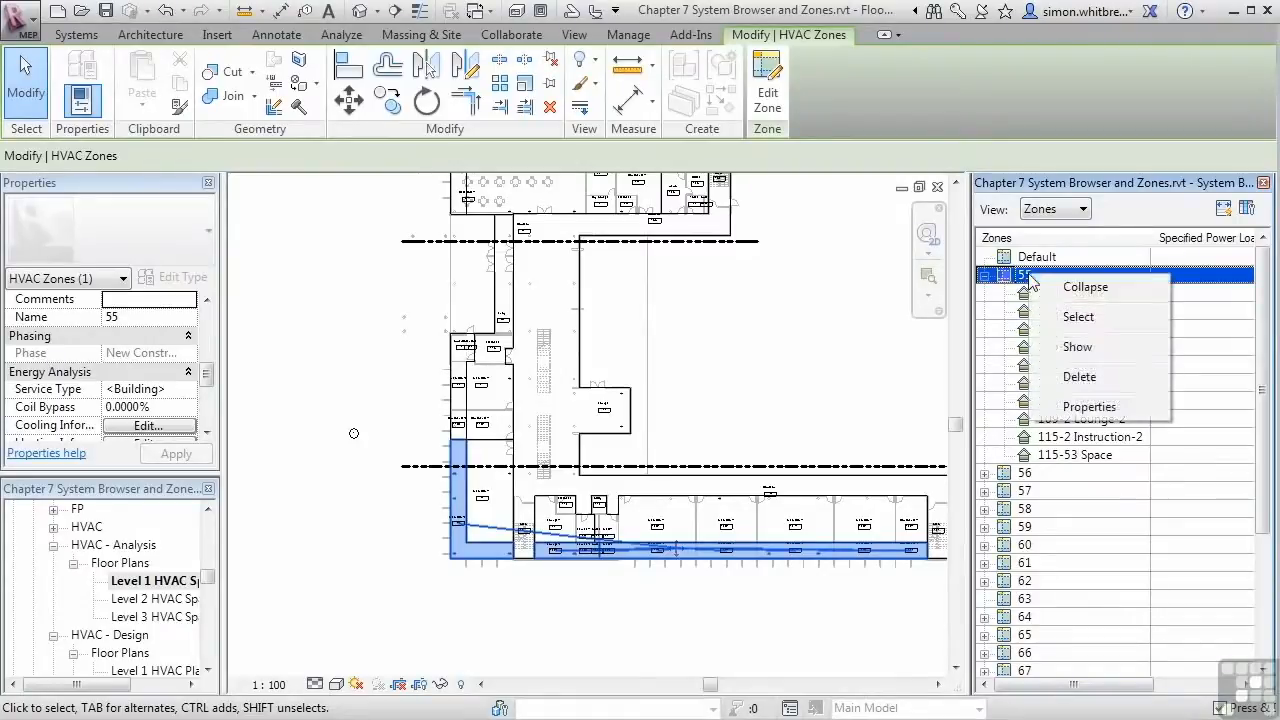
click(1070, 408)
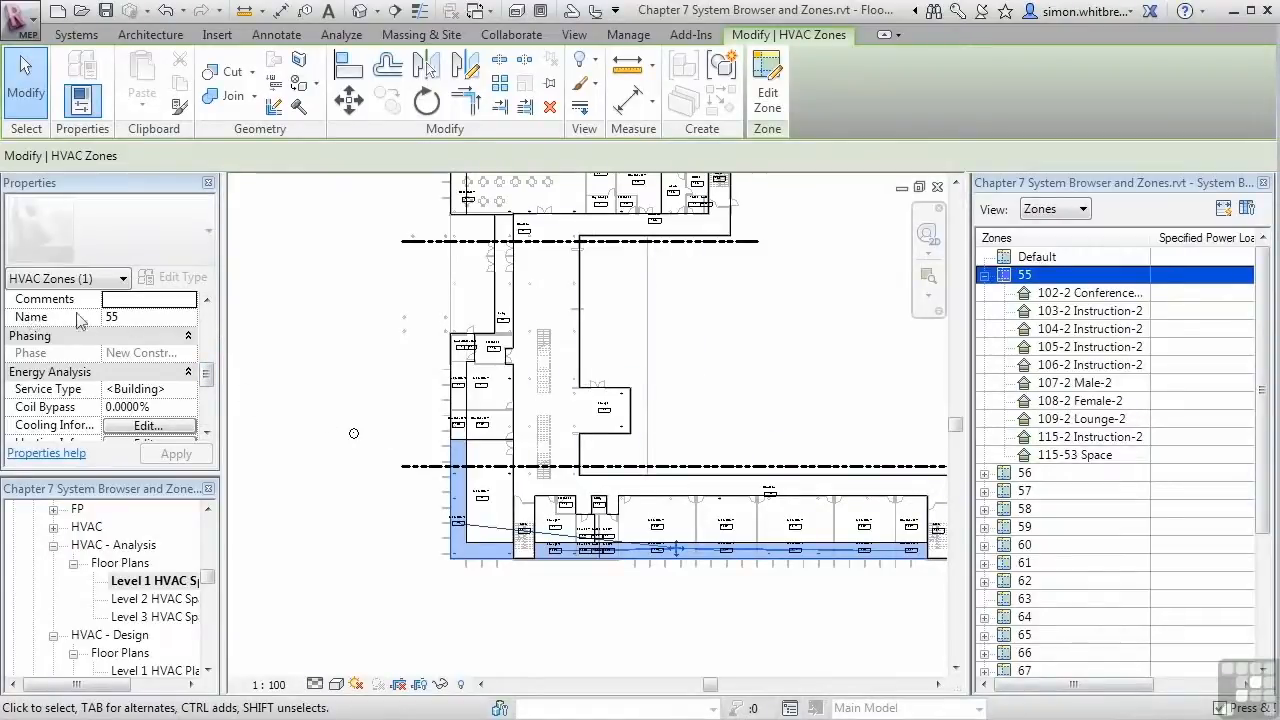
click(147, 326)
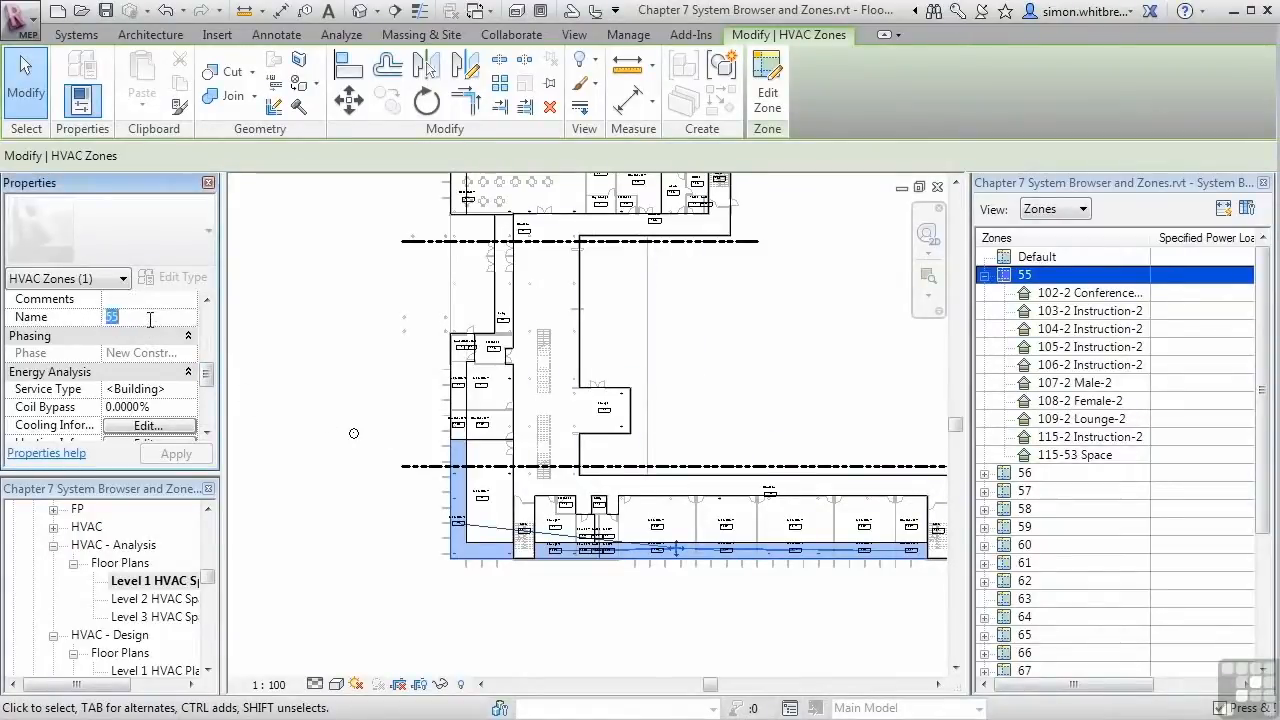
text(Lev)
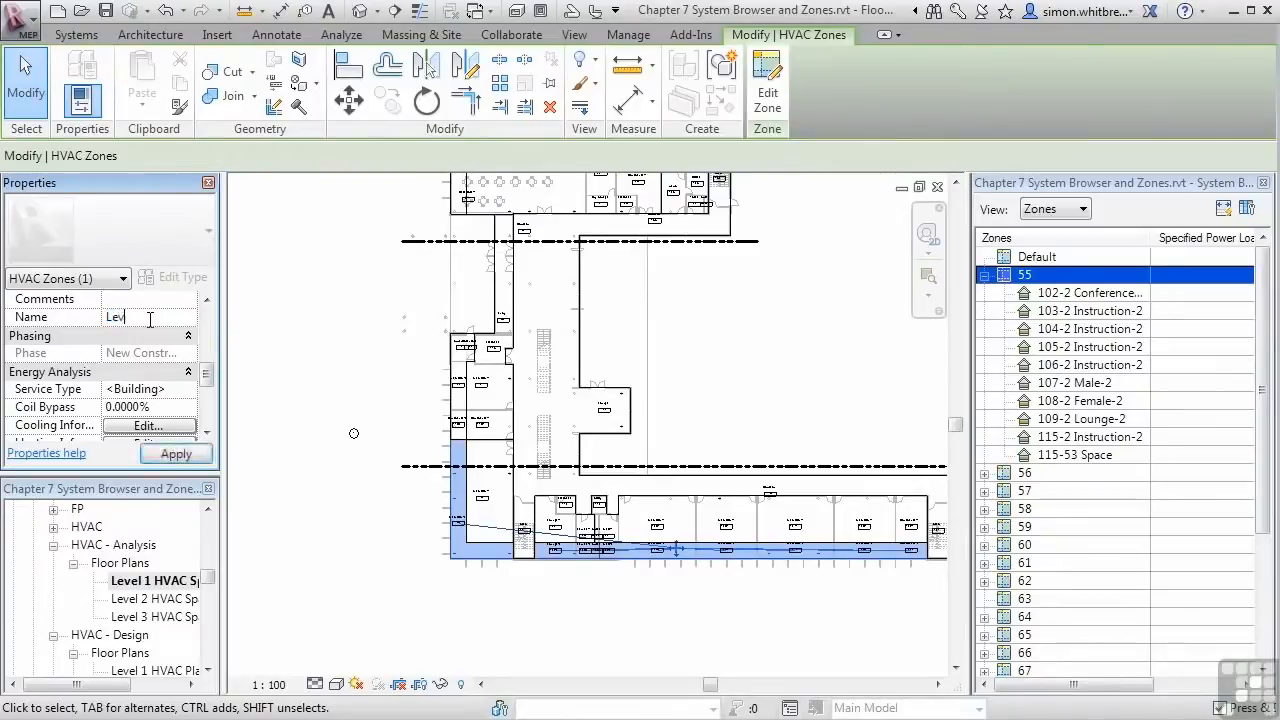
text(el 1 South )
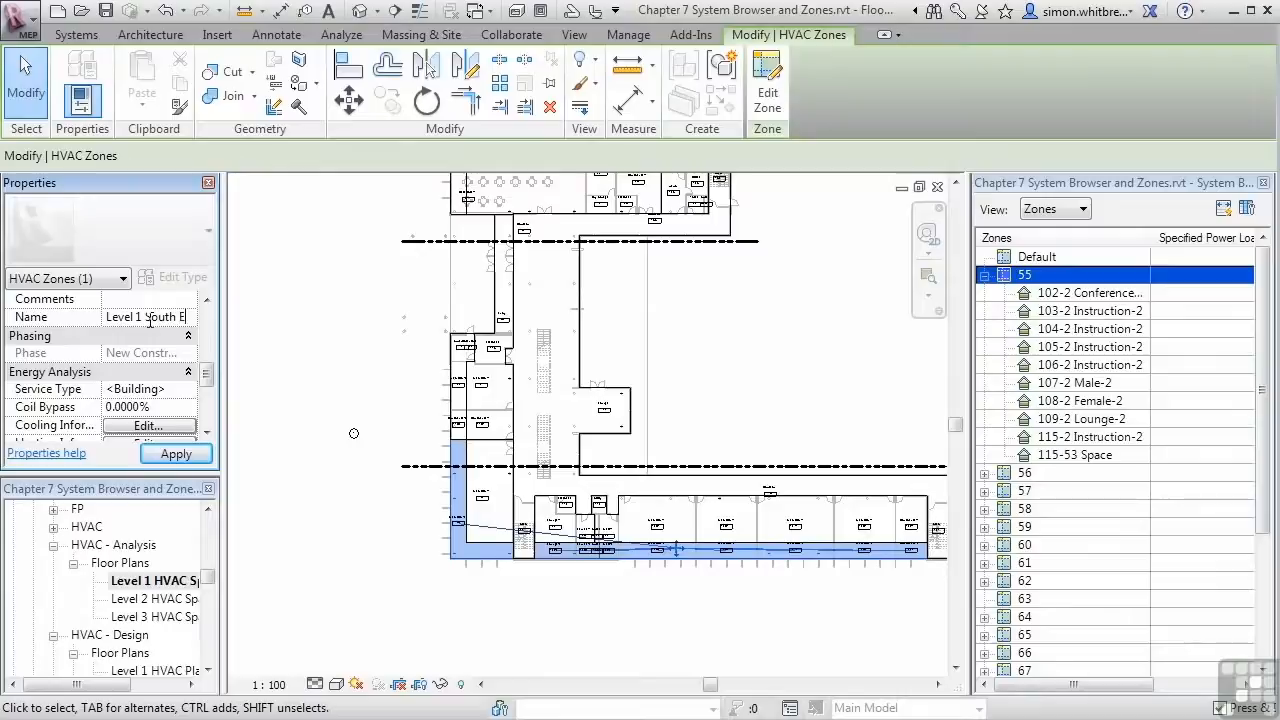
text(External)
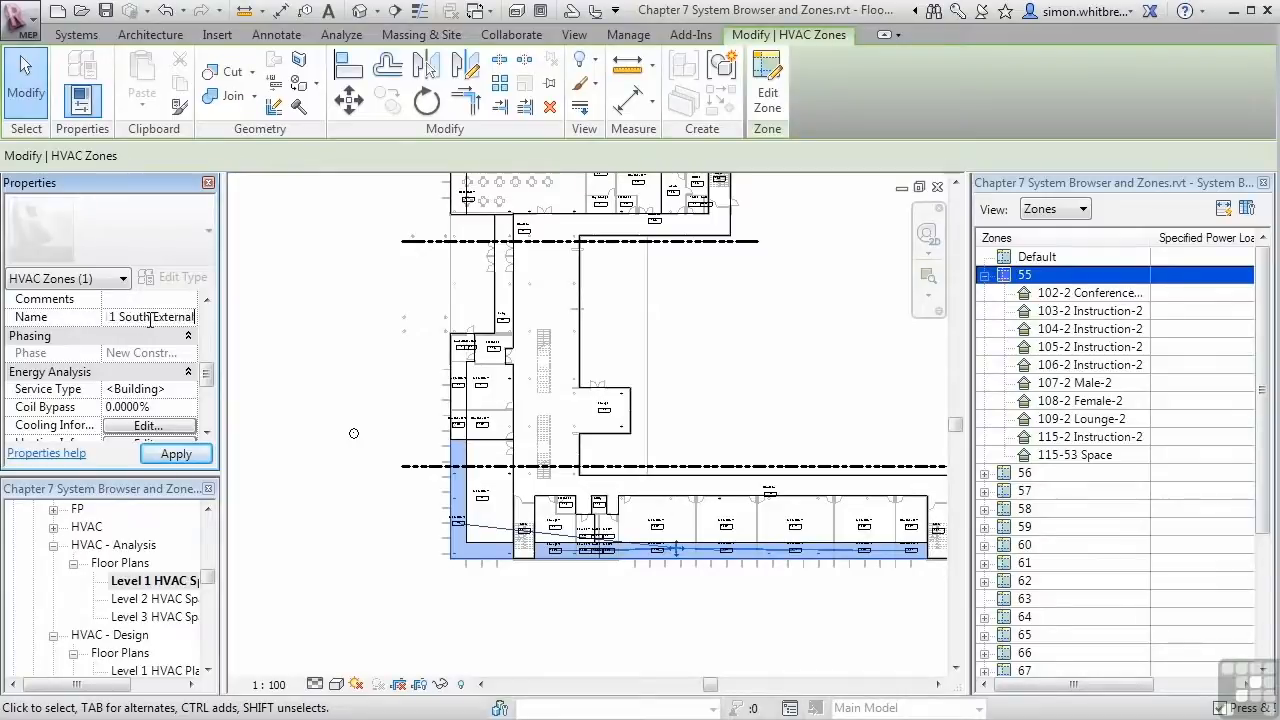
text( Boundary)
click(176, 455)
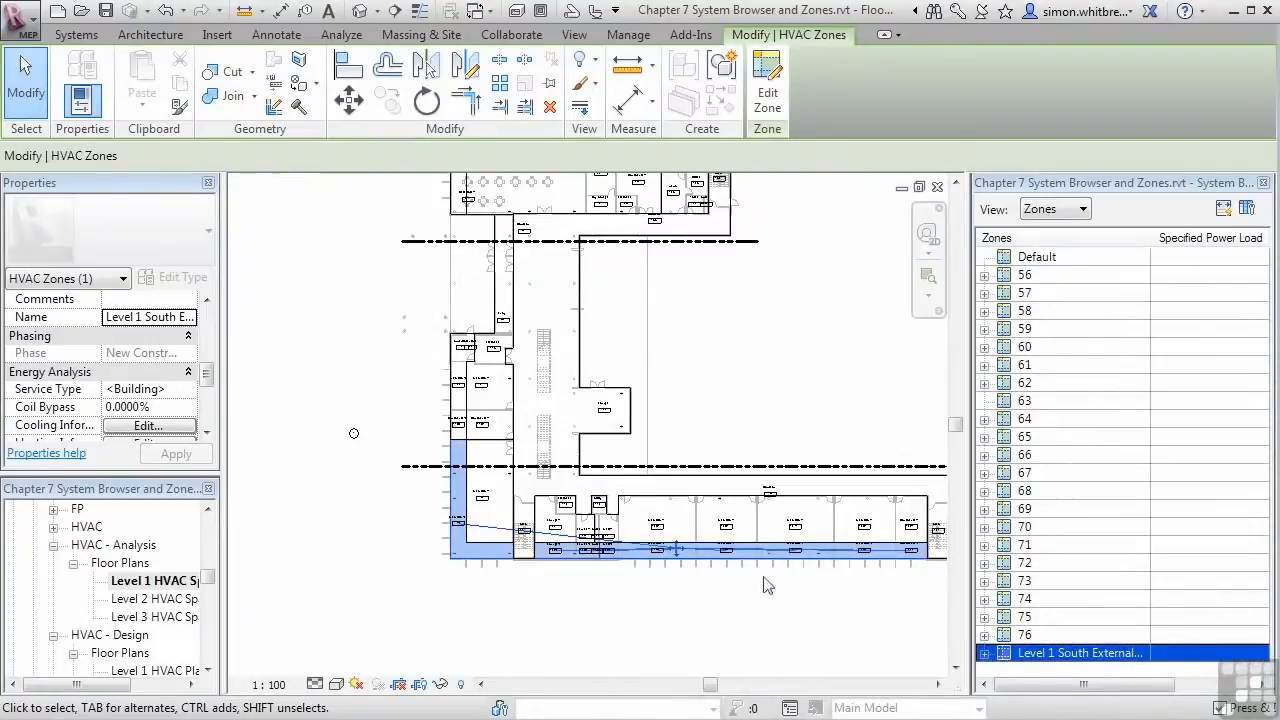
Expand zone 56 and locate its 107-1 Male-1 and 106-1 to 103-1 Instruction-1 spaces in the floor plan.
click(757, 531)
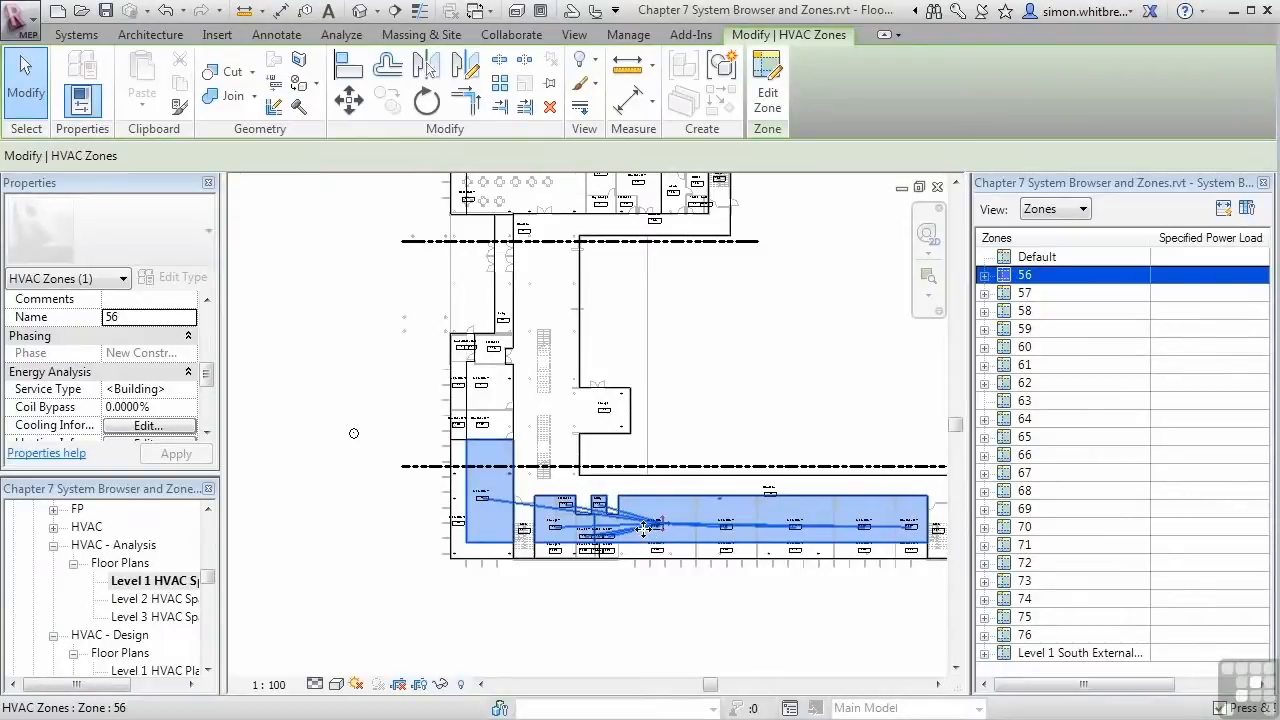
click(1032, 282)
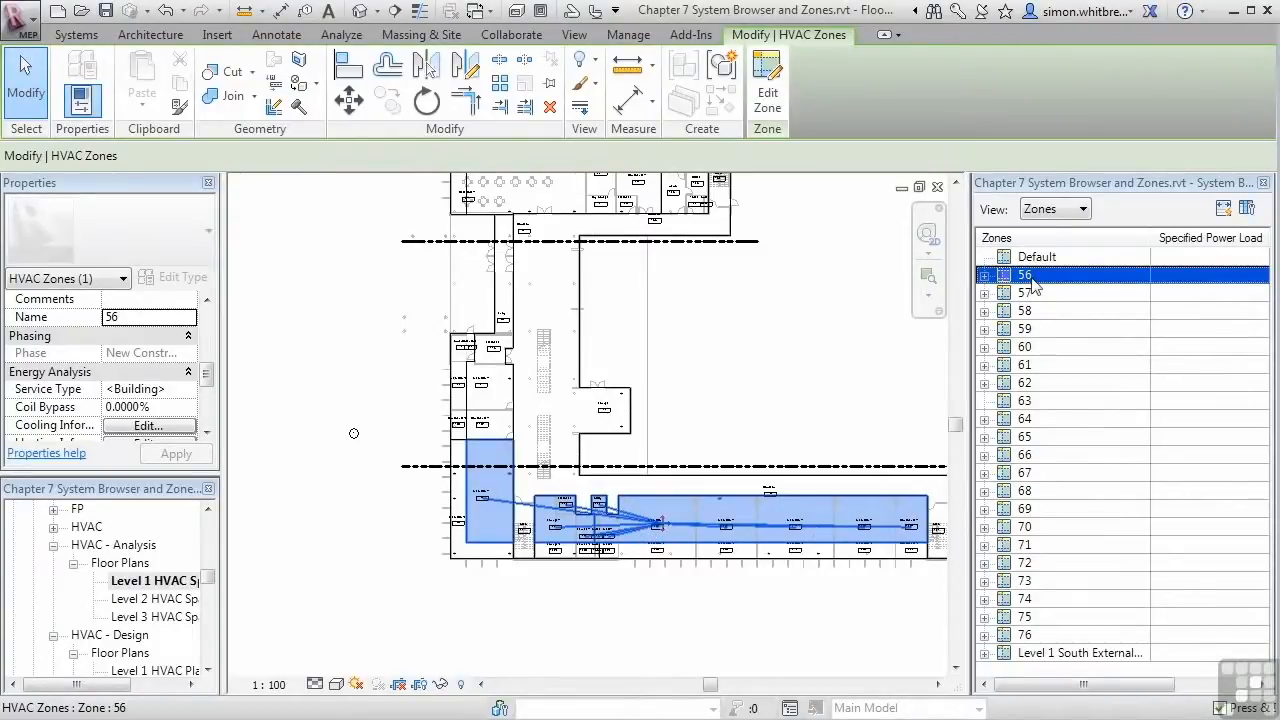
click(985, 276)
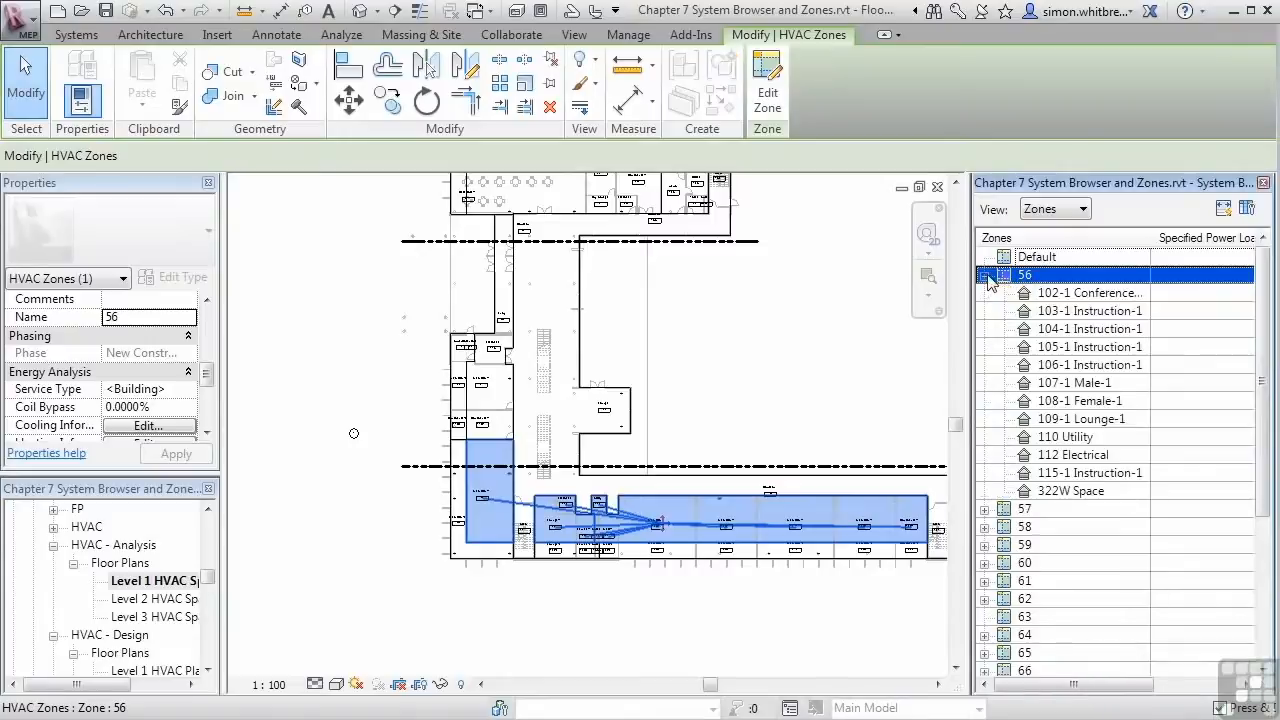
click(1066, 385)
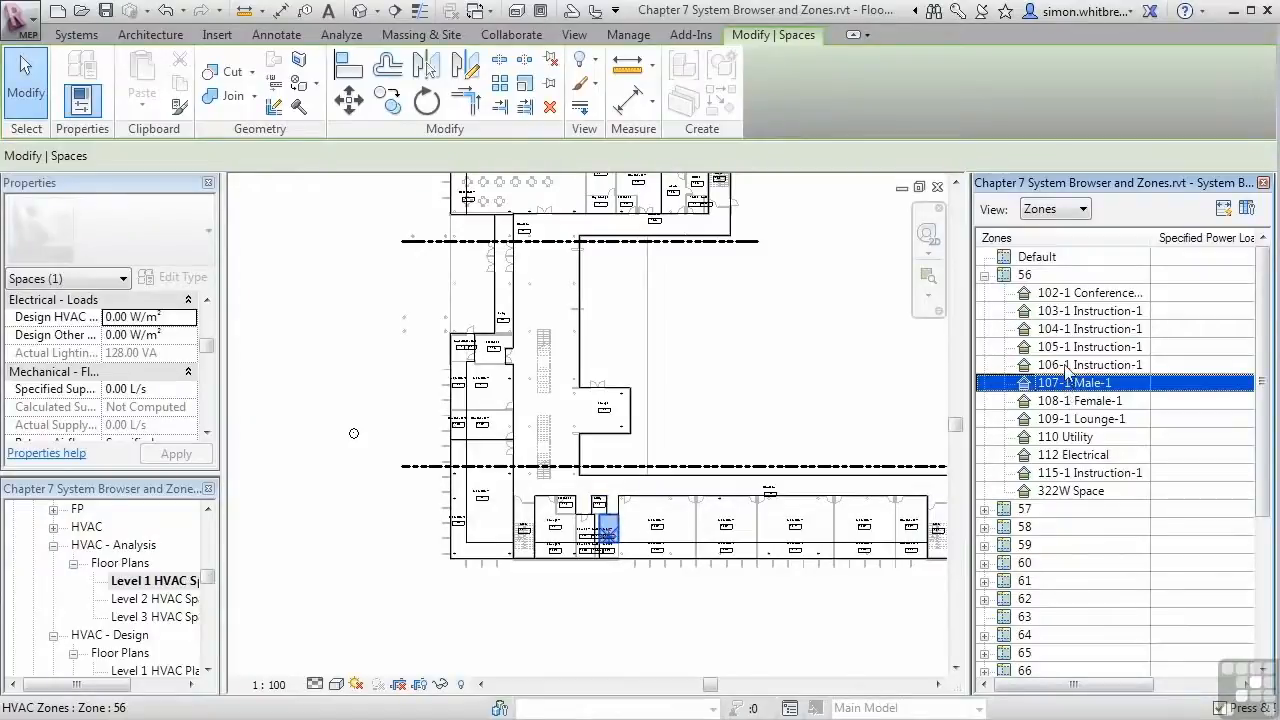
click(1064, 365)
click(1062, 347)
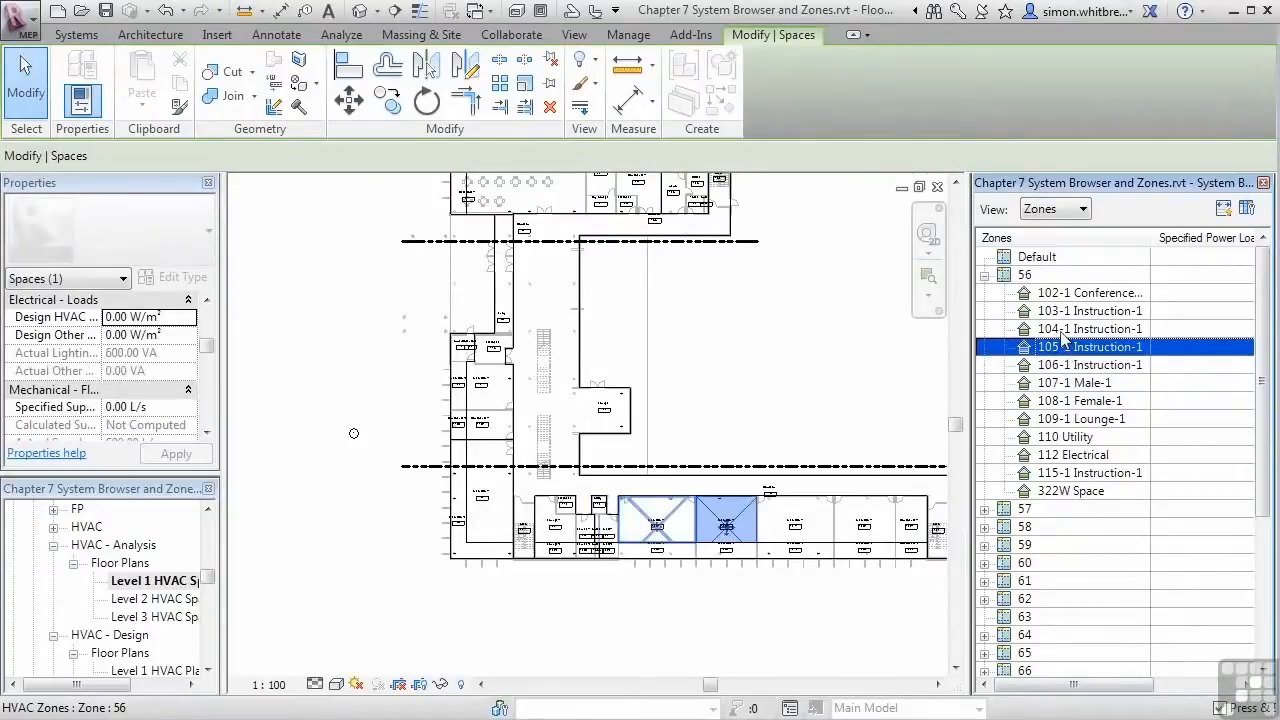
click(1060, 329)
click(1045, 311)
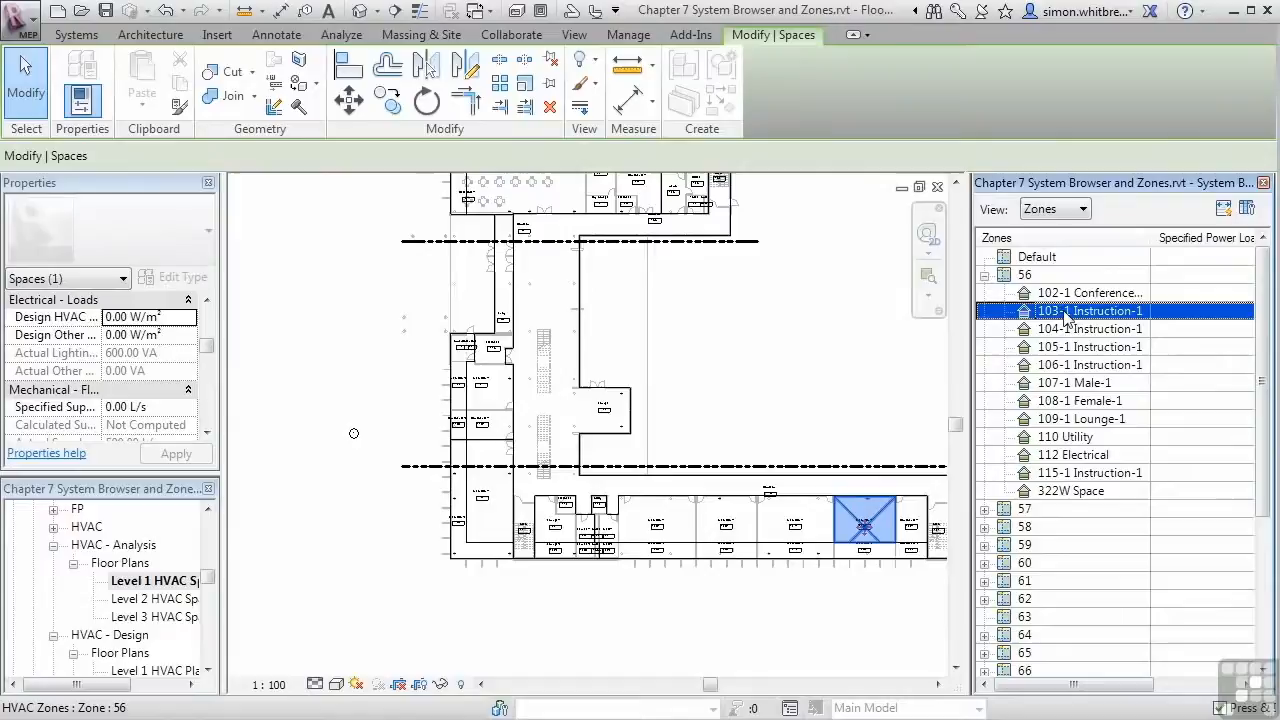
Rename HVAC zone 56 as "Level 1 South Offices" and clear the selection.
click(1027, 276)
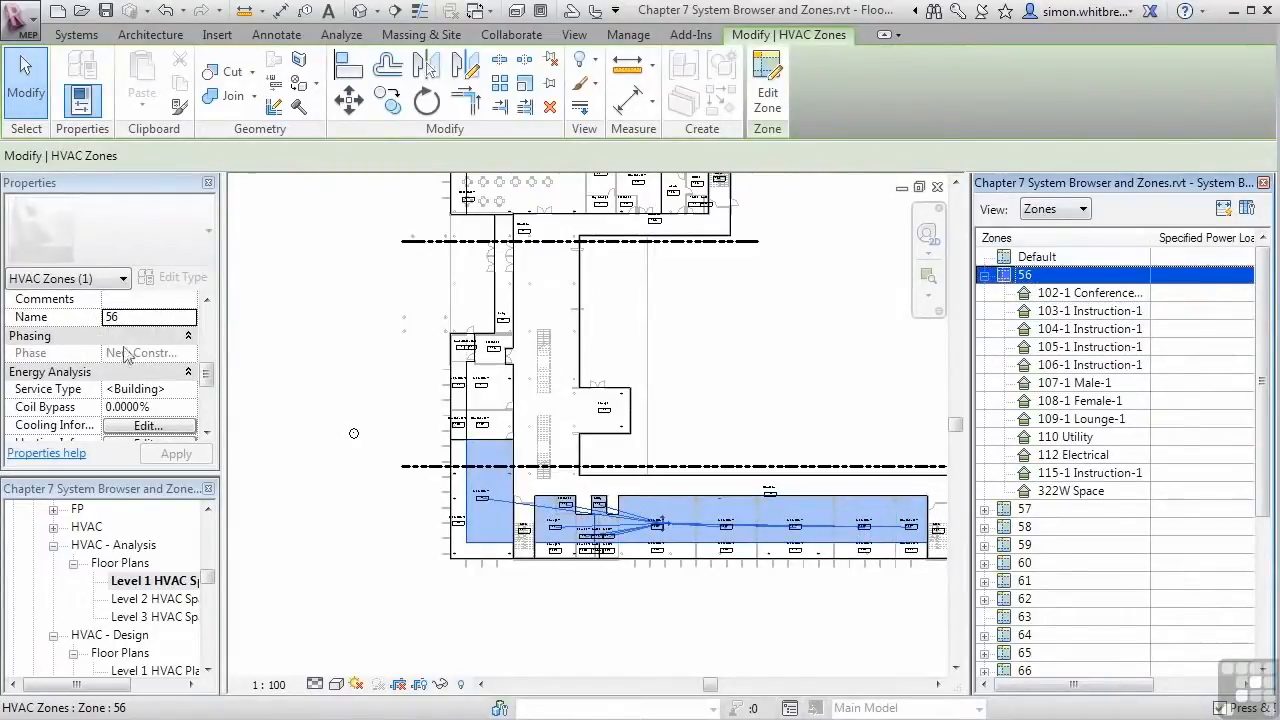
click(150, 316)
text(Leve)
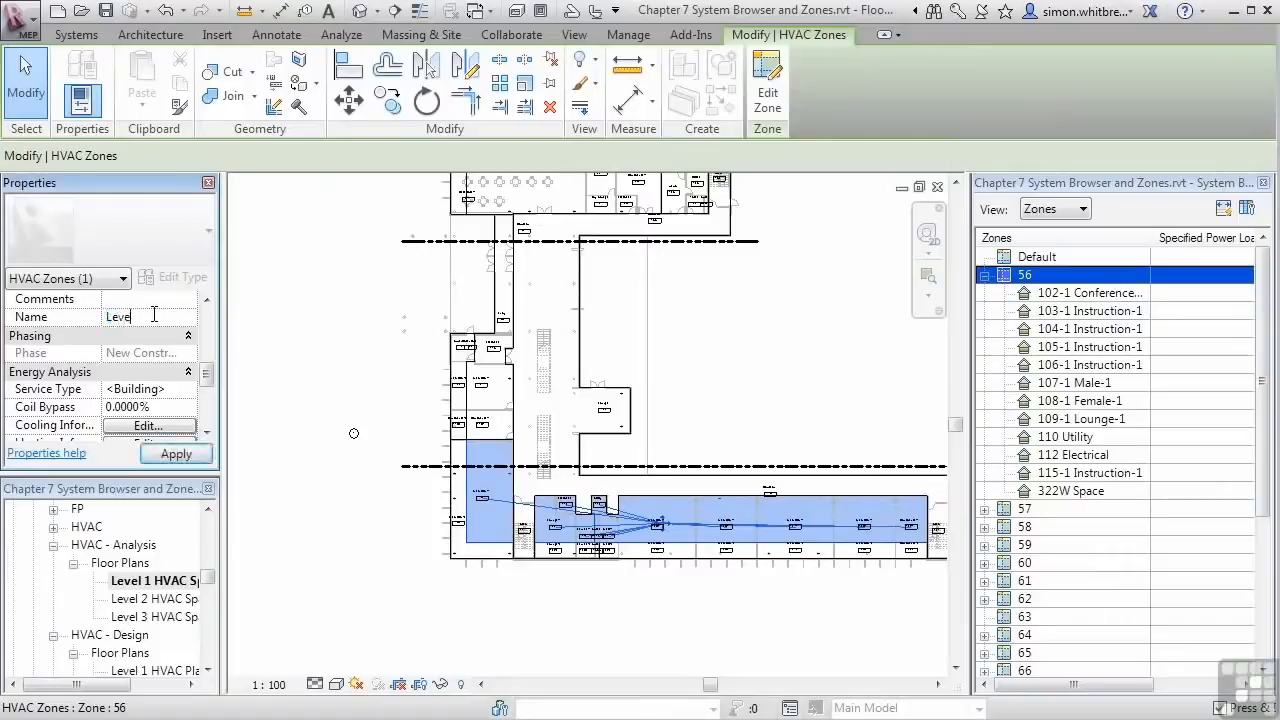
text(l 1 South Offices)
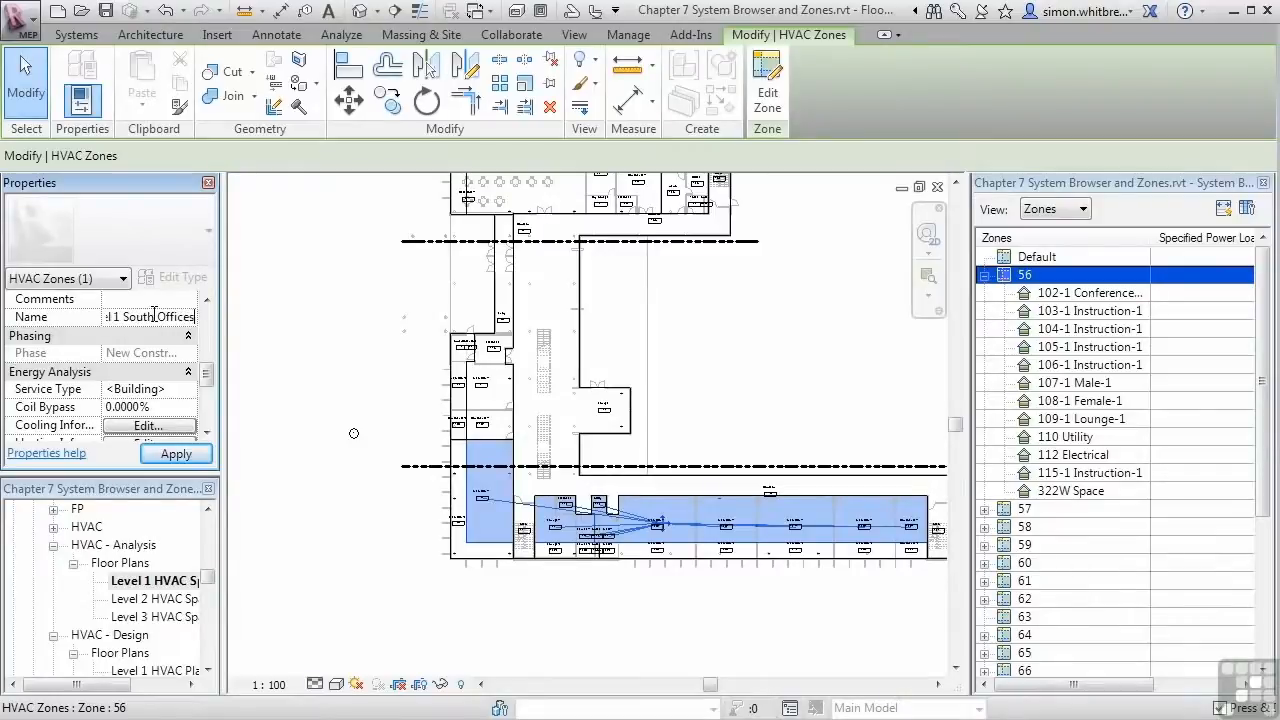
key(Return)
click(320, 365)
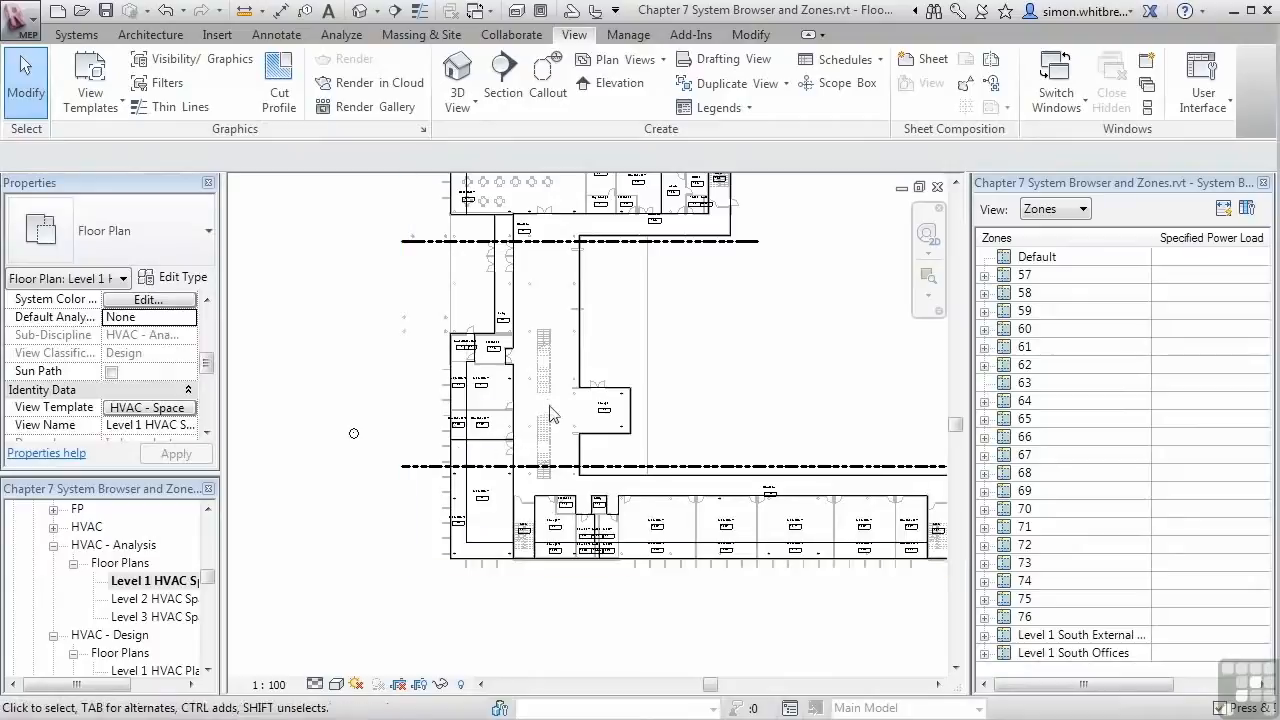
Rename the HVAC zone covering the corridors as "Level 1 Circulation".
click(668, 397)
click(136, 315)
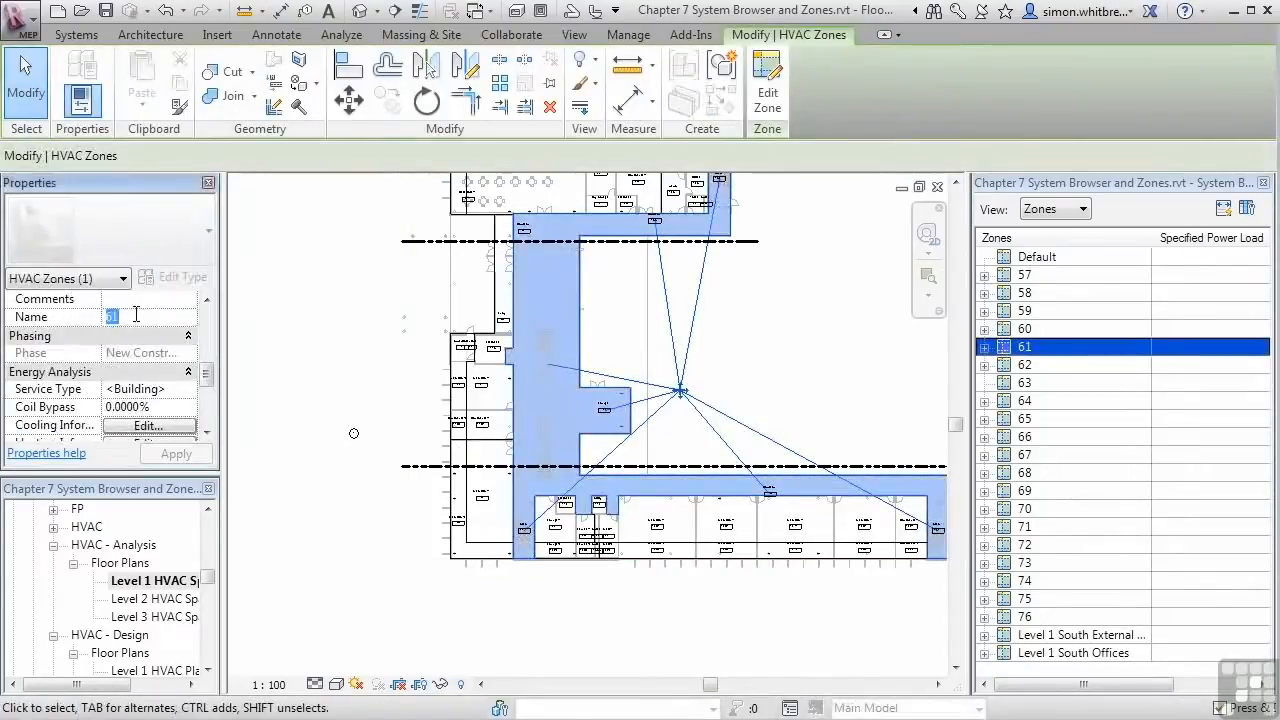
text(Level 1 C)
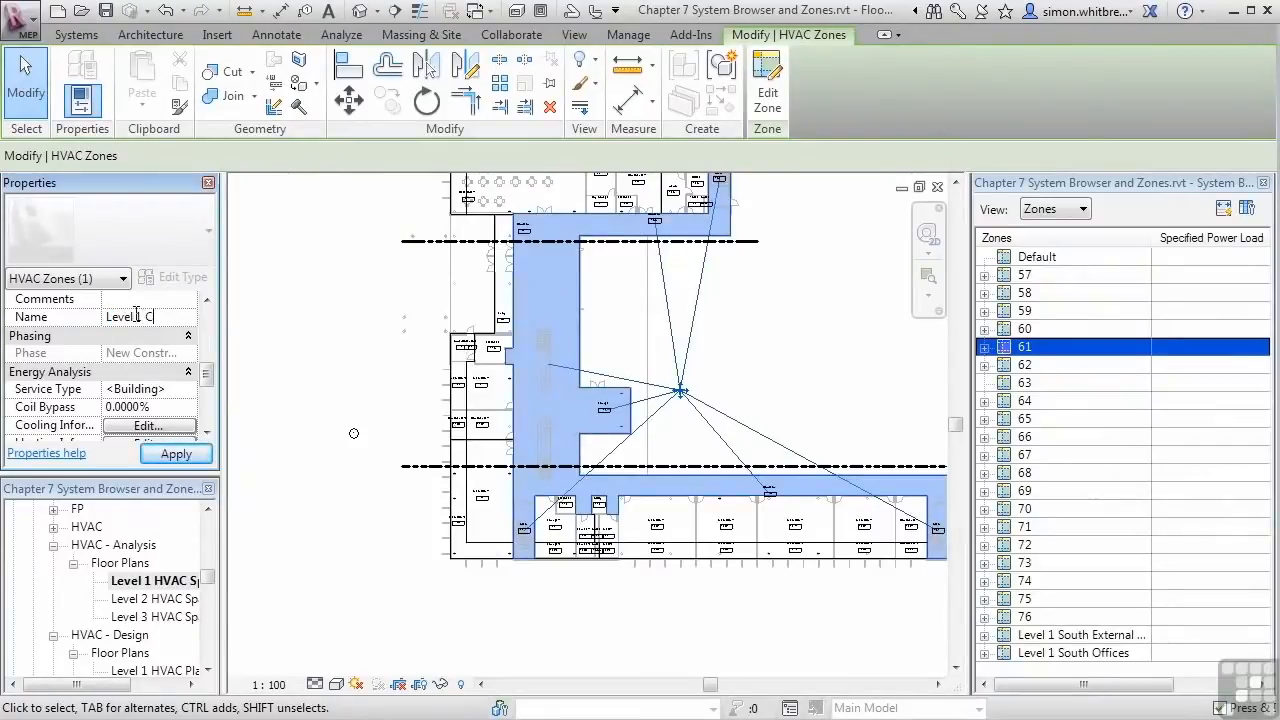
text(irculation)
key(Return)
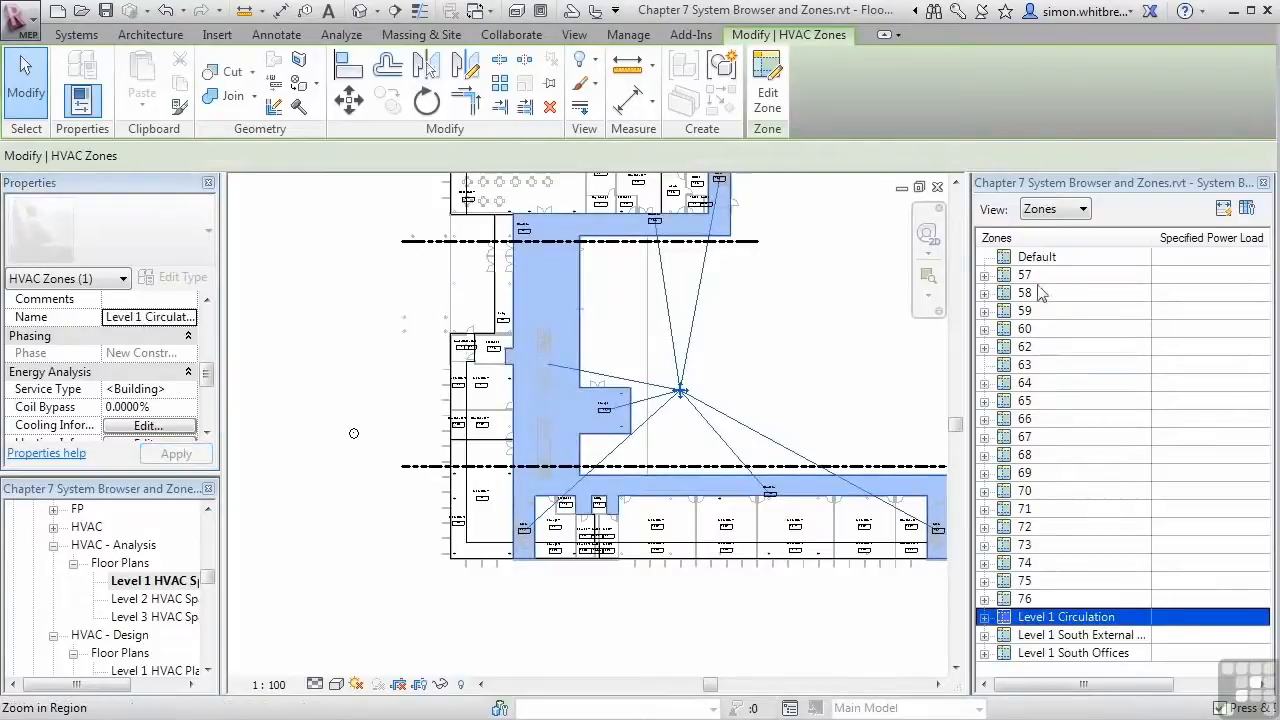
Rename HVAC zone 57 as "Level 1 West Offices".
click(1039, 278)
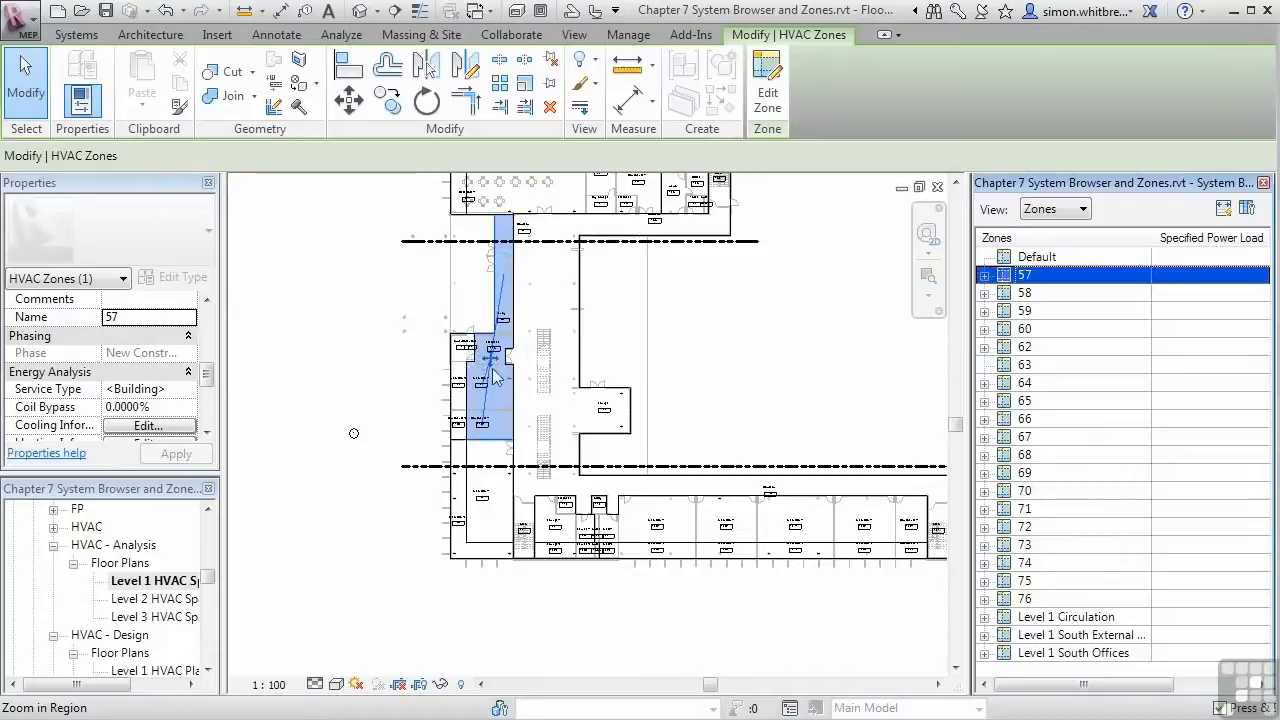
click(142, 318)
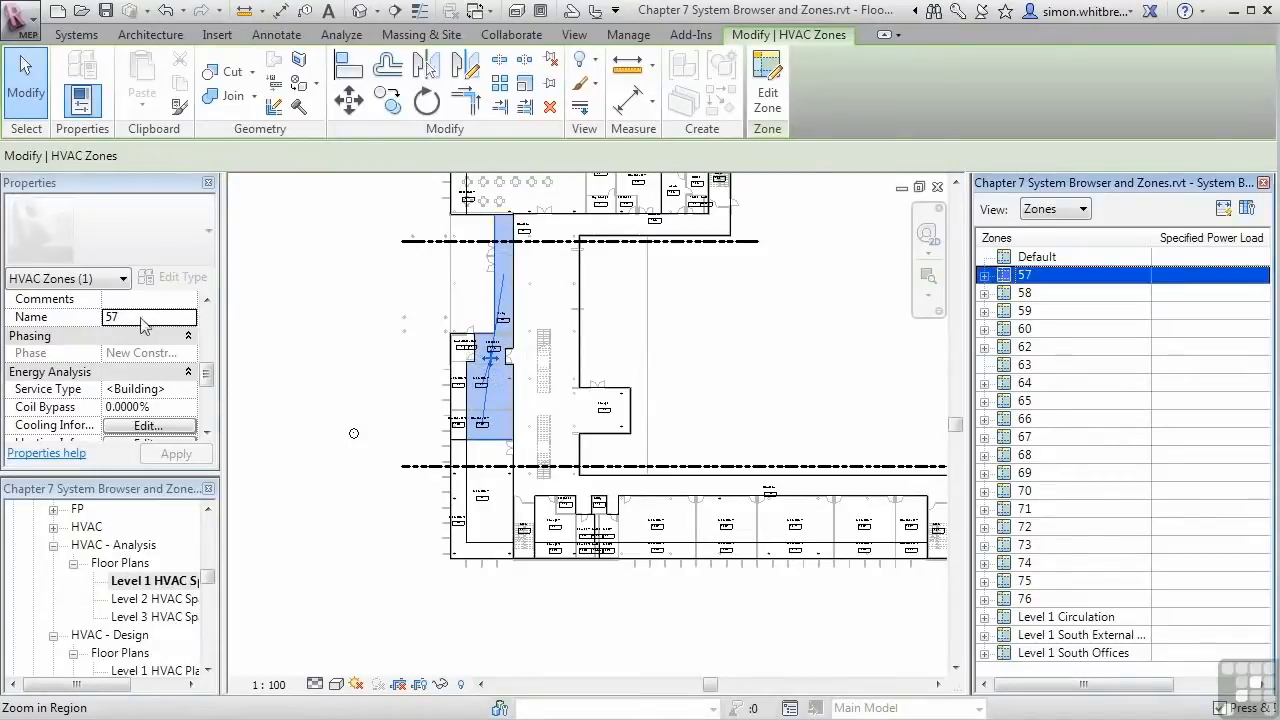
text(Lev)
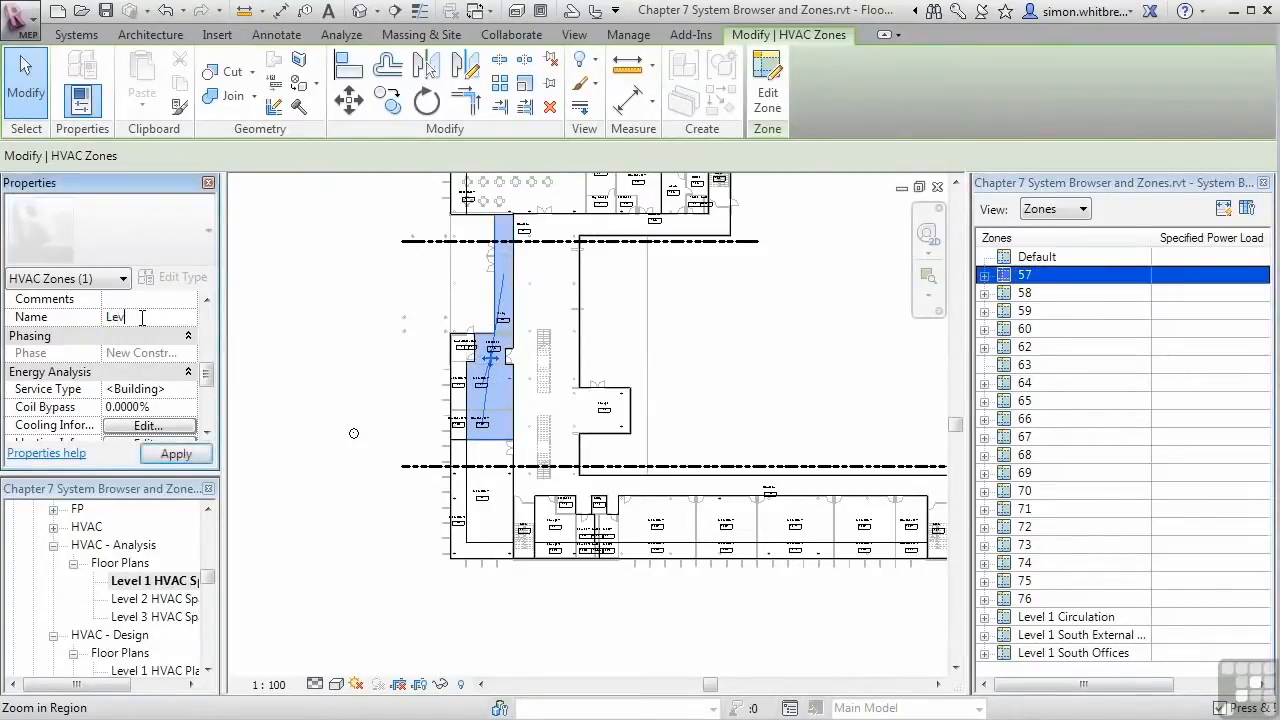
text(el 1 Wes)
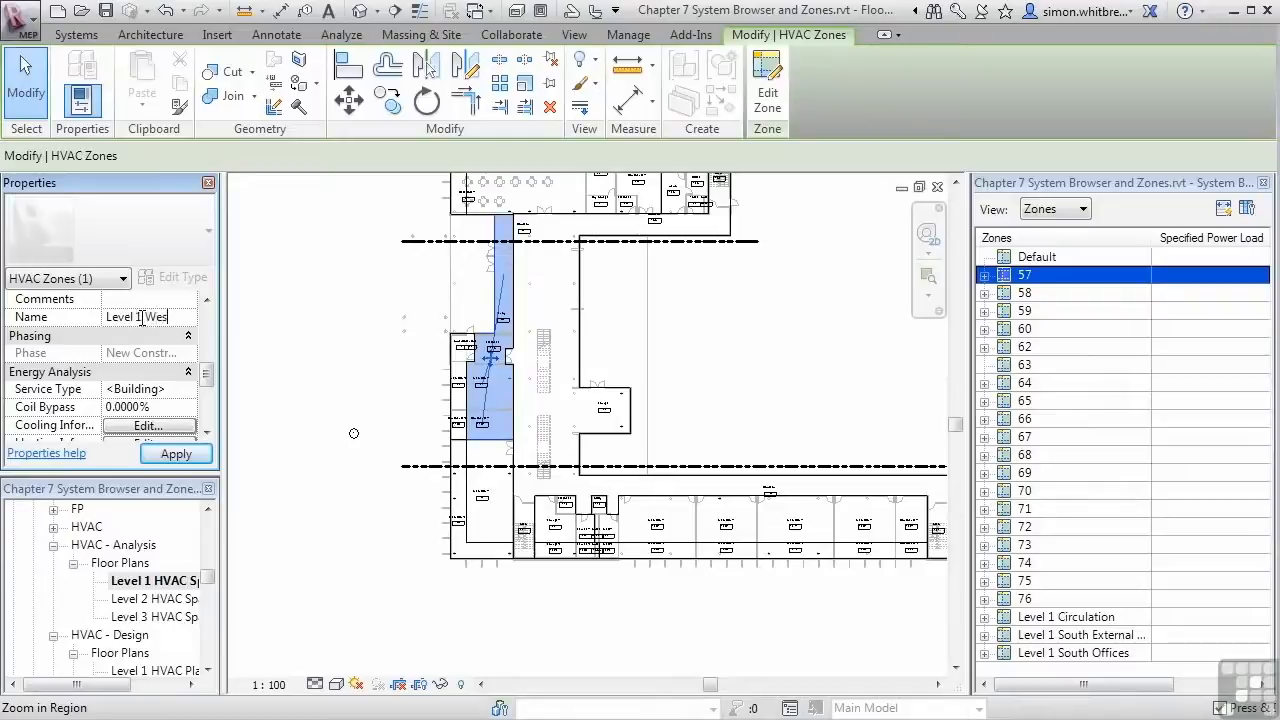
text(t Offices)
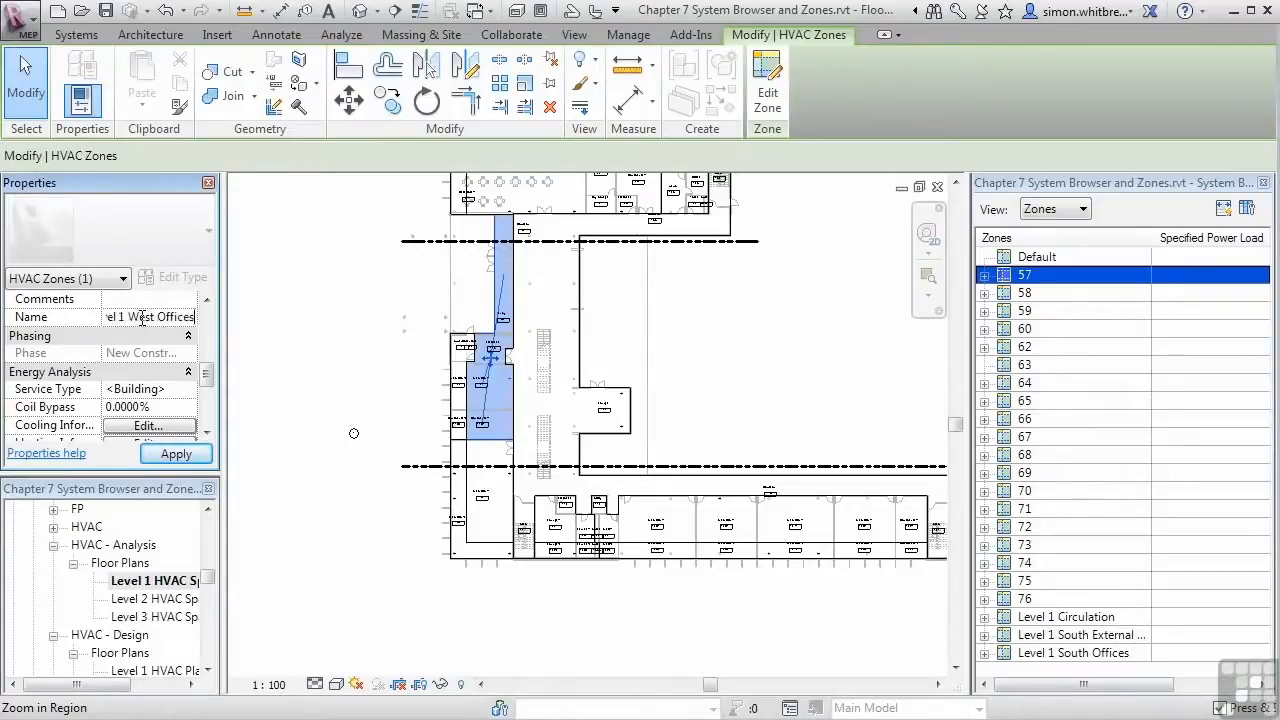
key(Return)
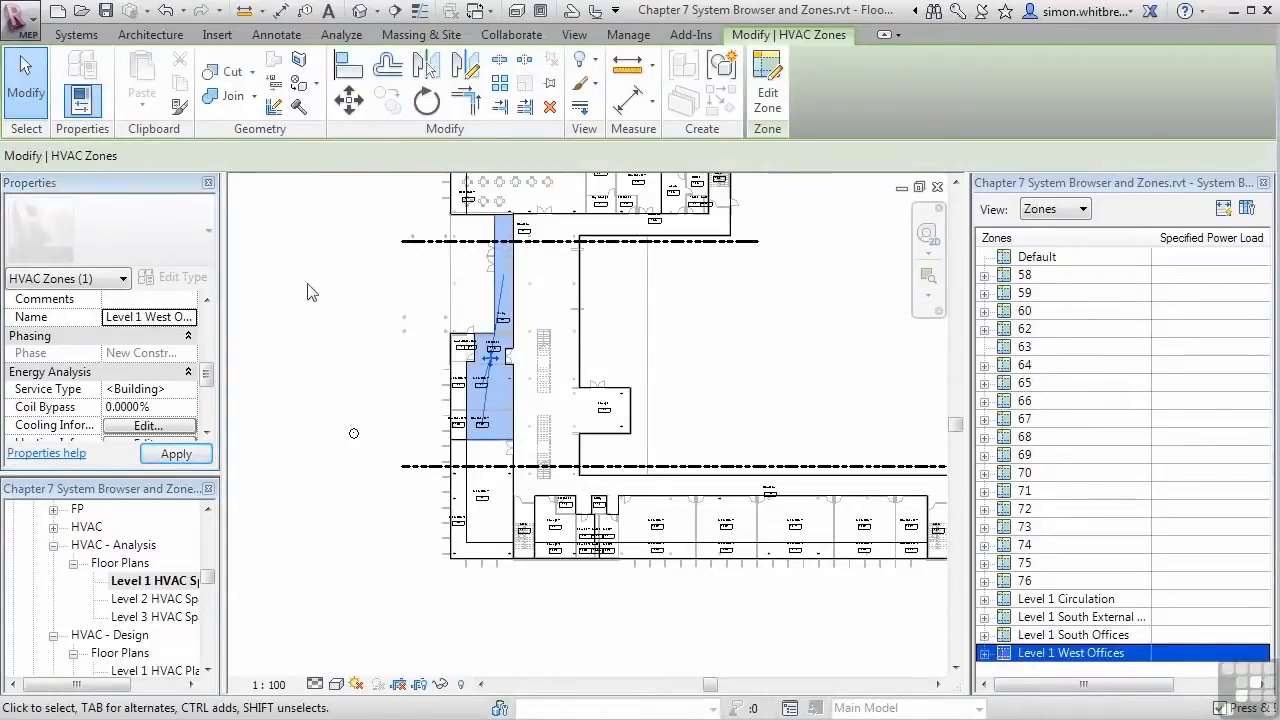
Rename the HVAC zone along the west outer wall, zone 58, as "Level 1 West External Boundary".
click(465, 357)
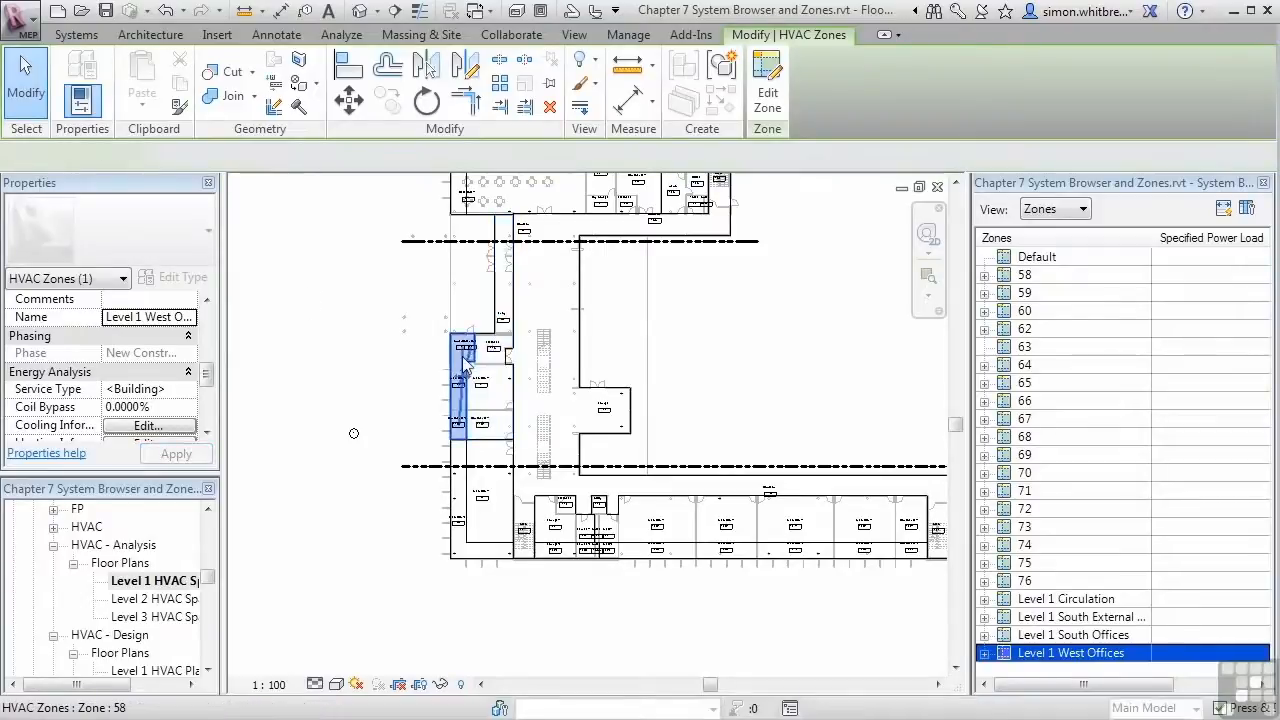
click(137, 317)
text(Level)
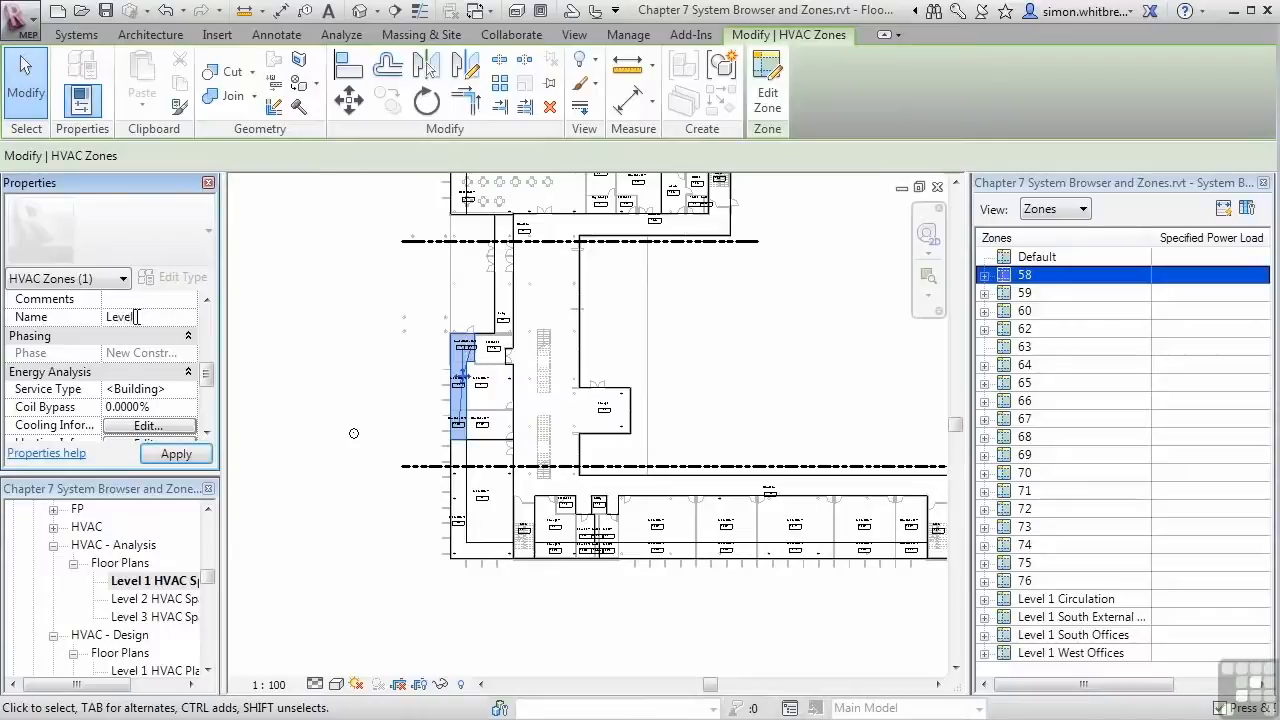
text( 1 West Exter)
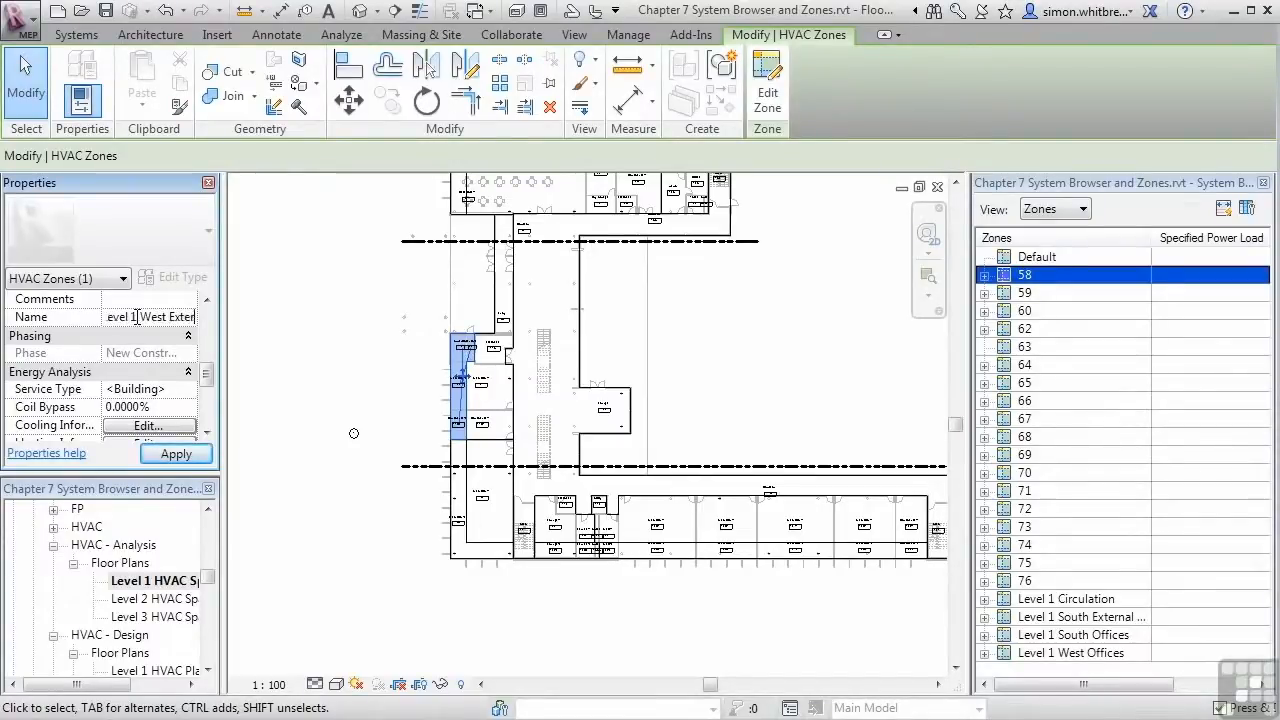
text(nal Boundary)
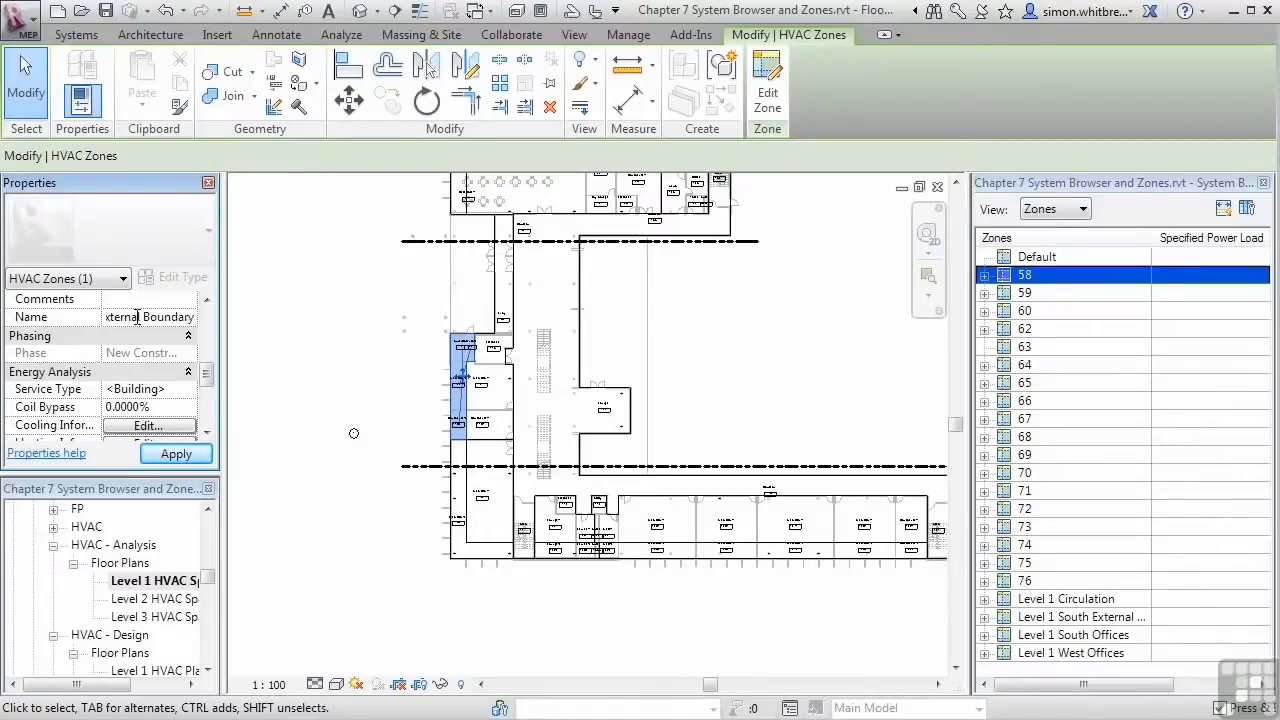
key(Return)
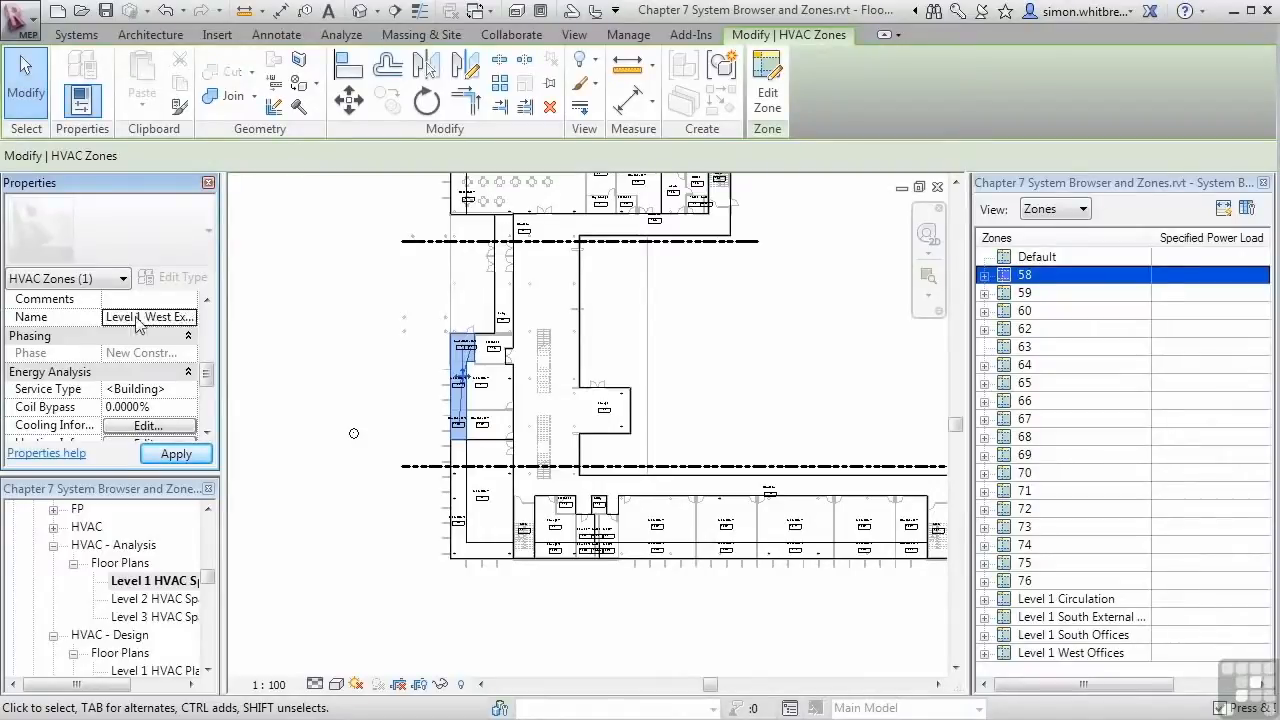